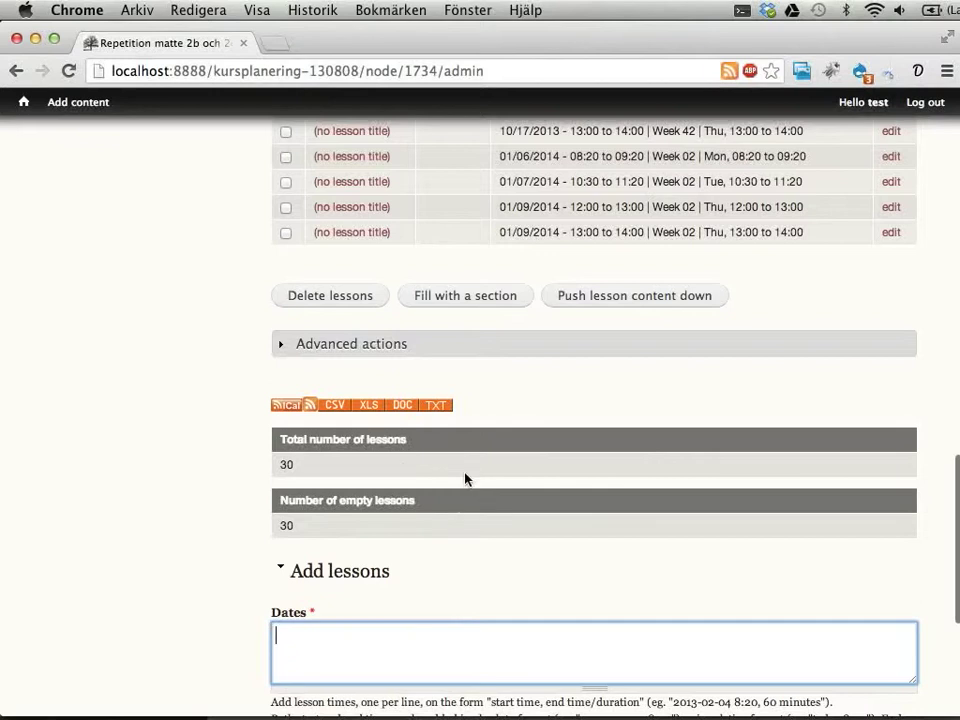
Step: Scroll back to the top of the saved lessons page for Repetition matte 2b och 2c
{"action": "scroll", "coordinate": [465, 478], "scroll_direction": "up", "scroll_amount": 5}
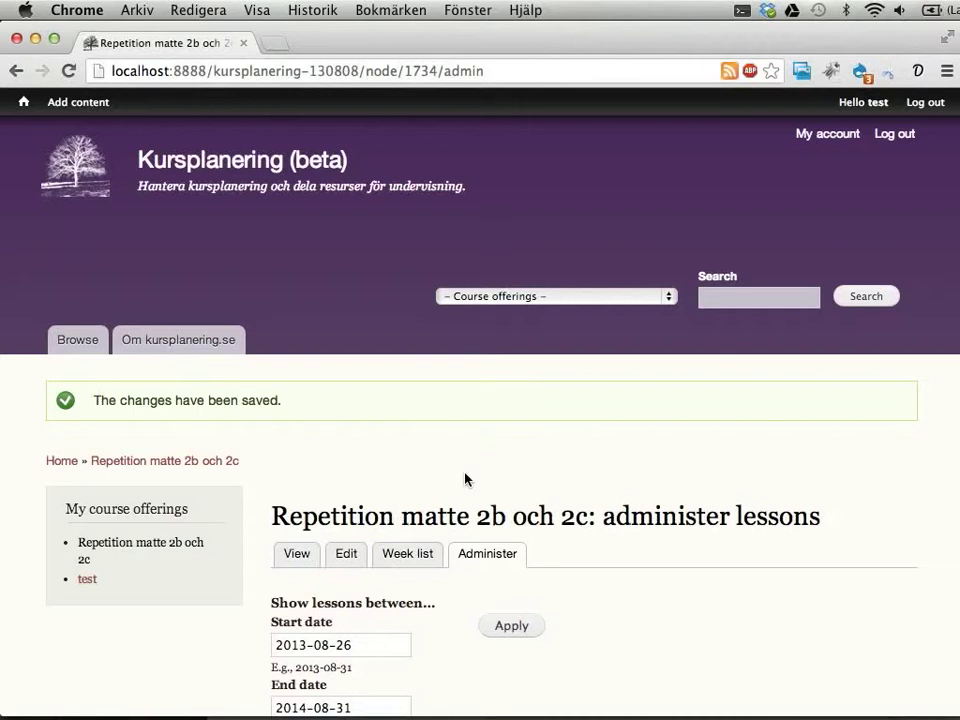
{"action": "mouse_move", "coordinate": [63, 106]}
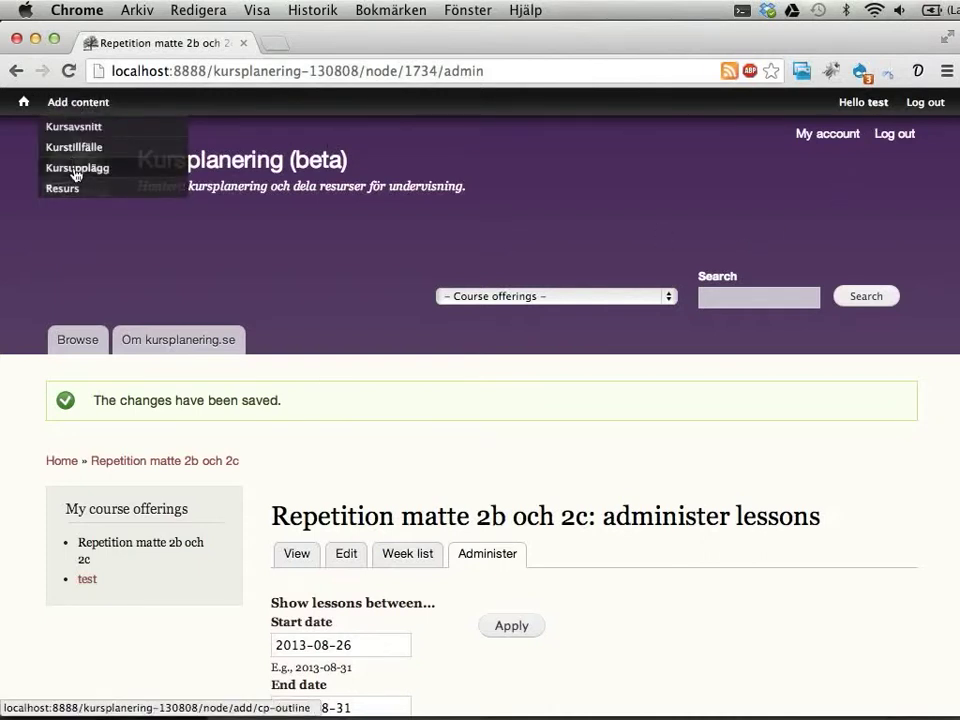
Step: Start a new Kursupplägg titled 'Matte 2b: repetition', described as a sub-outline for matte 2b
{"action": "left_click", "coordinate": [76, 172]}
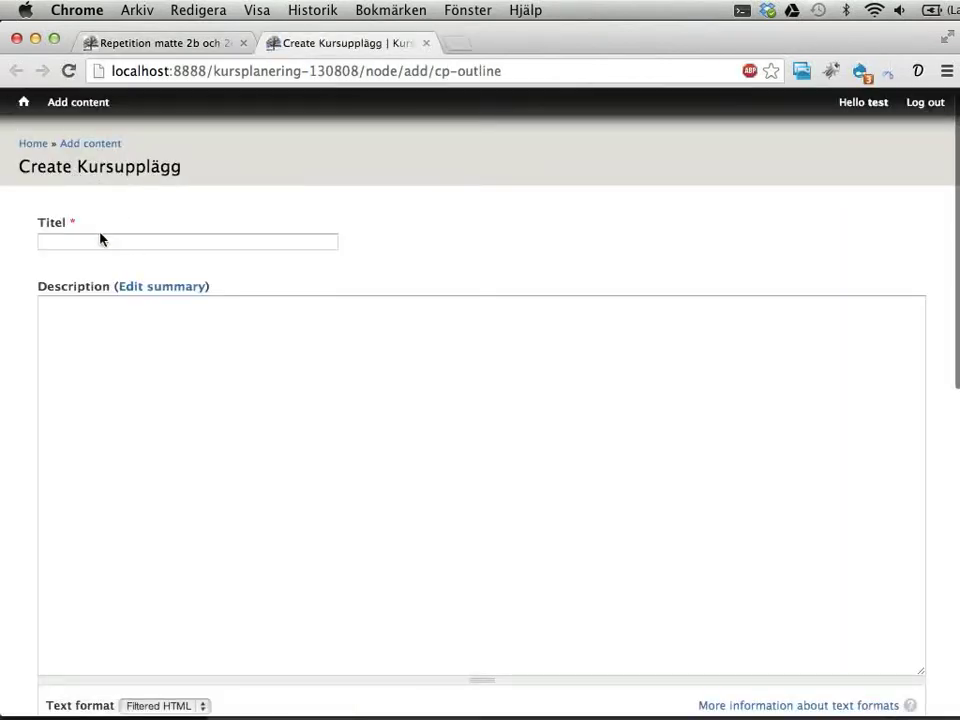
{"action": "left_click", "coordinate": [101, 240]}
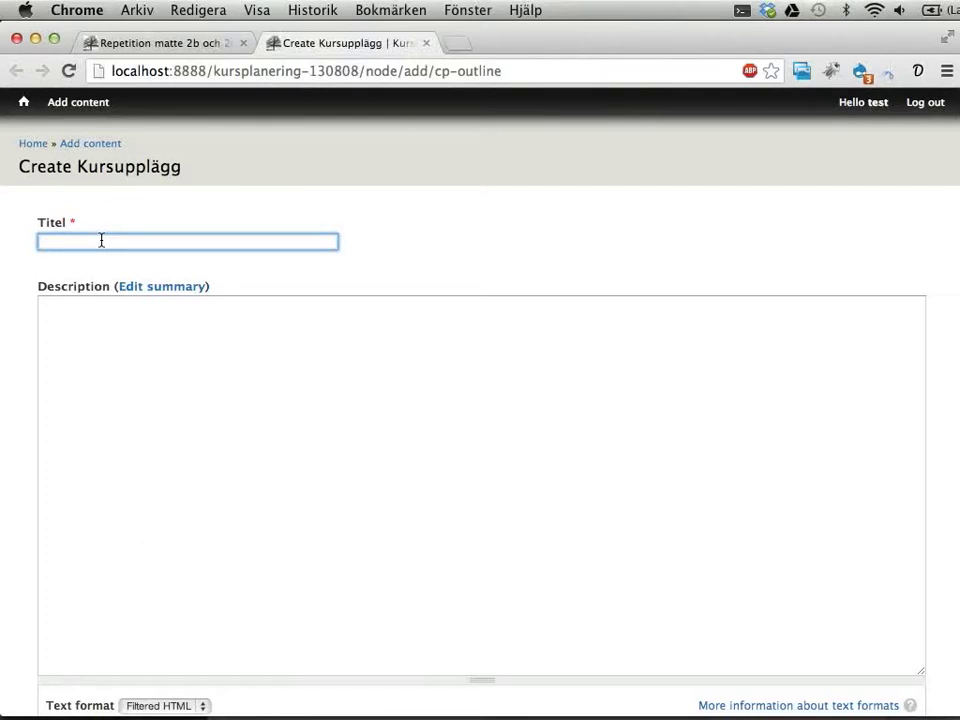
{"action": "type", "text": "Matte 2b: introduktion"}
{"action": "scroll", "coordinate": [271, 295], "scroll_direction": "down", "scroll_amount": 5}
{"action": "scroll", "coordinate": [272, 293], "scroll_direction": "up", "scroll_amount": 5}
{"action": "key", "text": "alt+BackSpace"}
{"action": "type", "text": "re"}
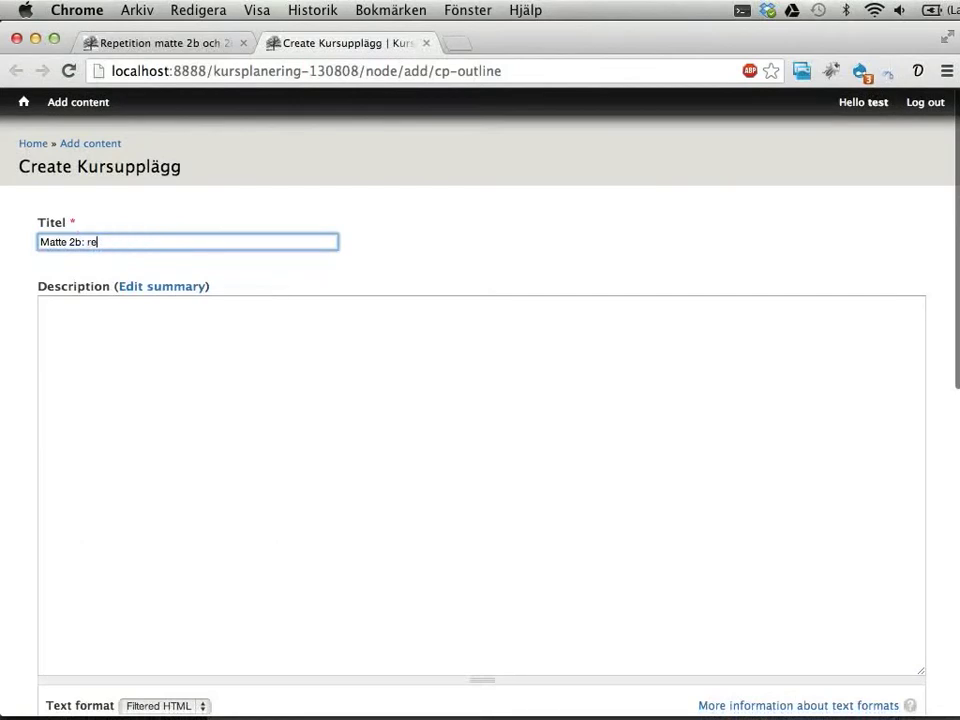
{"action": "type", "text": "petition"}
{"action": "left_click", "coordinate": [280, 527]}
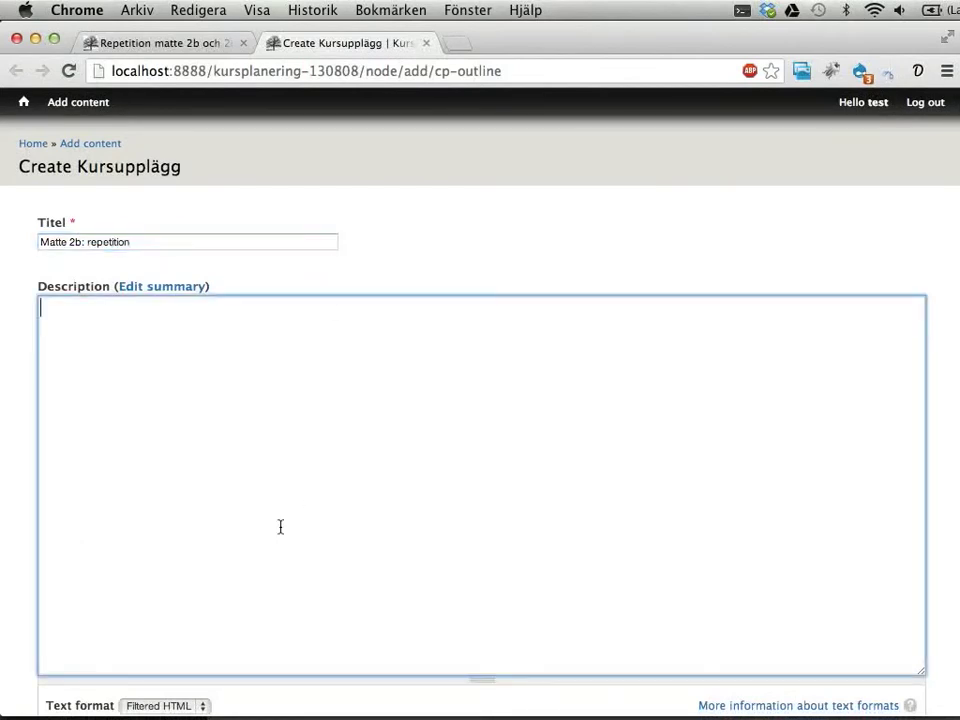
{"action": "type", "text": "Det här är ett delupplägg, som"}
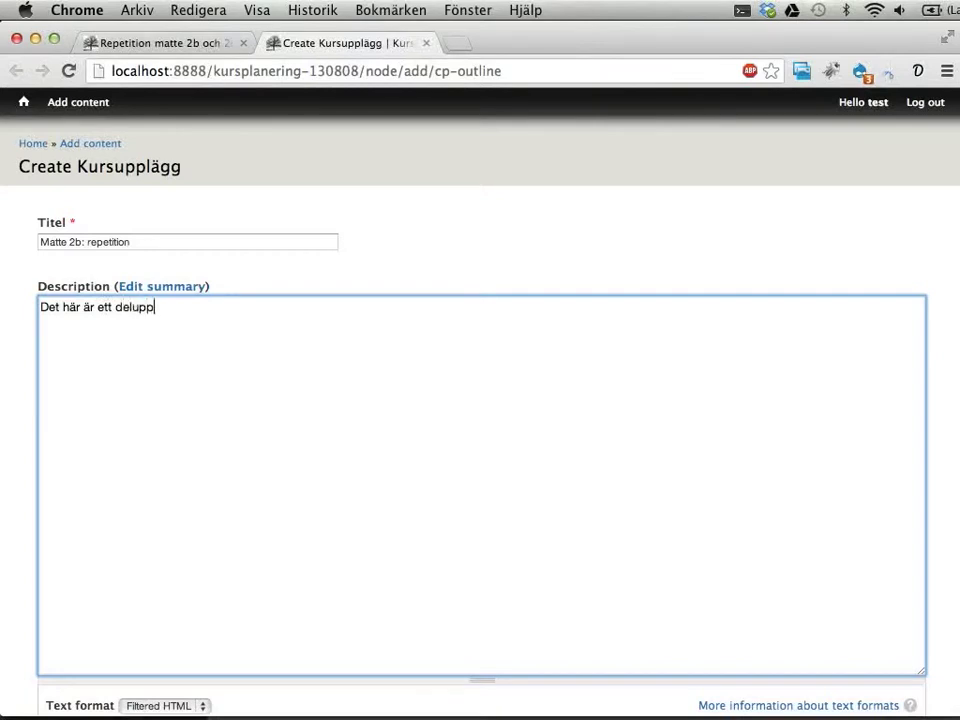
{"action": "key", "text": "BackSpace"}
{"action": "key", "text": "BackSpace"}
{"action": "key", "text": "BackSpace"}
{"action": "key", "text": "BackSpace"}
{"action": "key", "text": "BackSpace"}
{"action": "key", "text": "BackSpace"}
{"action": "key", "text": "BackSpace"}
{"action": "key", "text": "BackSpace"}
{"action": "key", "text": "BackSpace"}
{"action": "key", "text": "BackSpace"}
{"action": "key", "text": "BackSpace"}
{"action": "key", "text": "BackSpace"}
{"action": "key", "text": "BackSpace"}
{"action": "key", "text": "BackSpace"}
{"action": "key", "text": "BackSpace"}
{"action": "key", "text": "BackSpace"}
{"action": "type", "text": "delupplägg för kursen 2"}
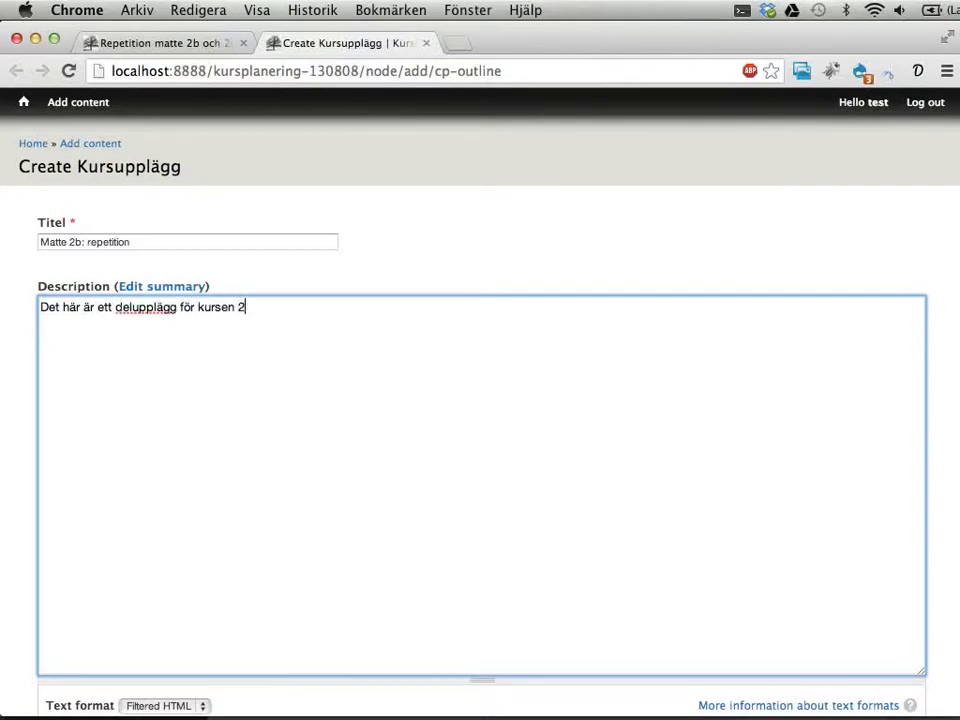
{"action": "type", "text": "matte 2b."}
Step: Link the outline to canonical course Matematik › Matematik 2b and save it
{"action": "scroll", "coordinate": [343, 566], "scroll_direction": "down", "scroll_amount": 5}
{"action": "scroll", "coordinate": [343, 572], "scroll_direction": "down", "scroll_amount": 3}
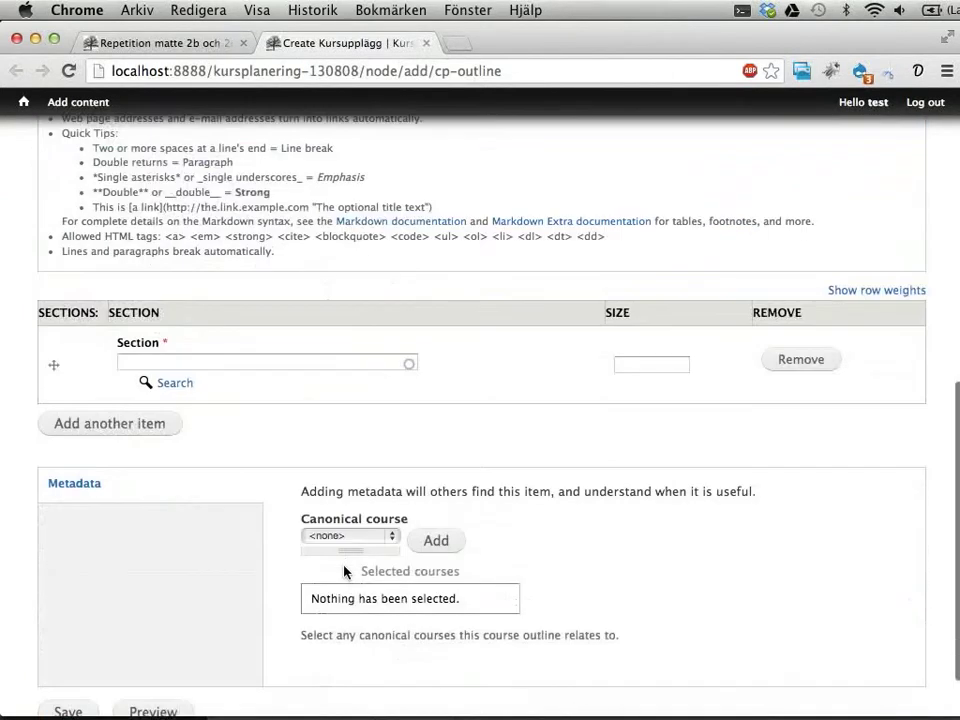
{"action": "scroll", "coordinate": [344, 571], "scroll_direction": "down", "scroll_amount": 2}
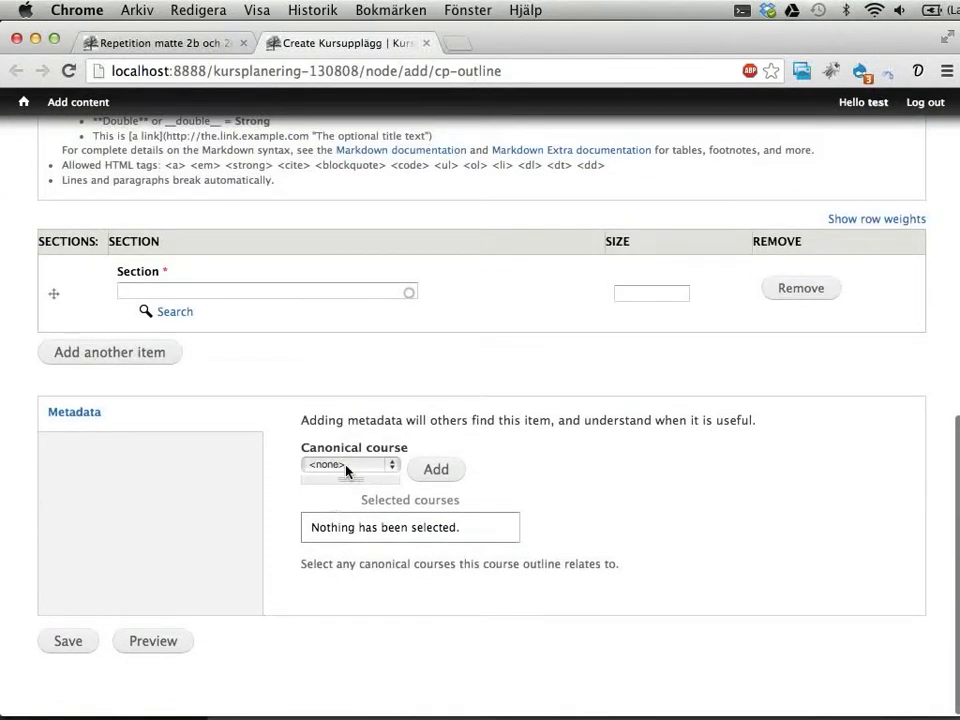
{"action": "left_click", "coordinate": [348, 466]}
{"action": "left_click", "coordinate": [318, 540]}
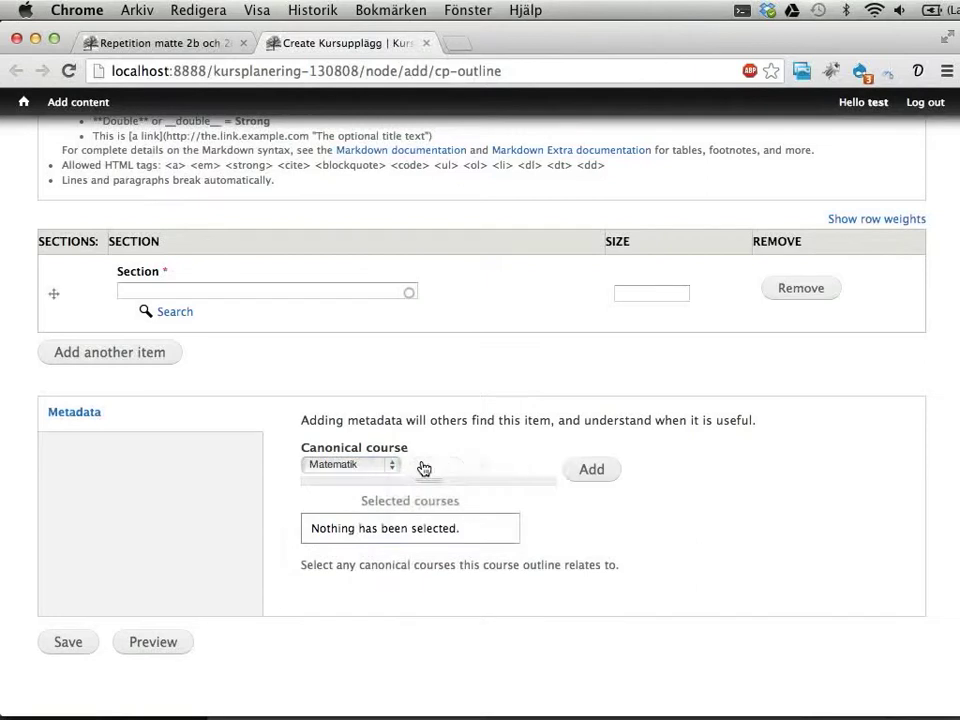
{"action": "left_click", "coordinate": [436, 468]}
{"action": "left_click", "coordinate": [422, 540]}
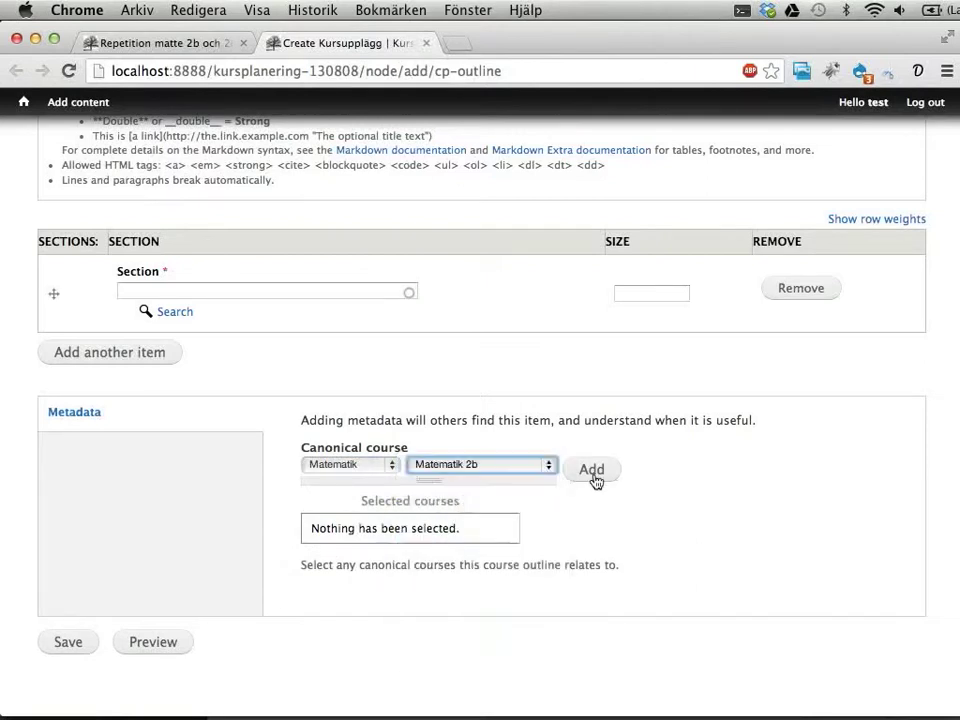
{"action": "left_click", "coordinate": [600, 470]}
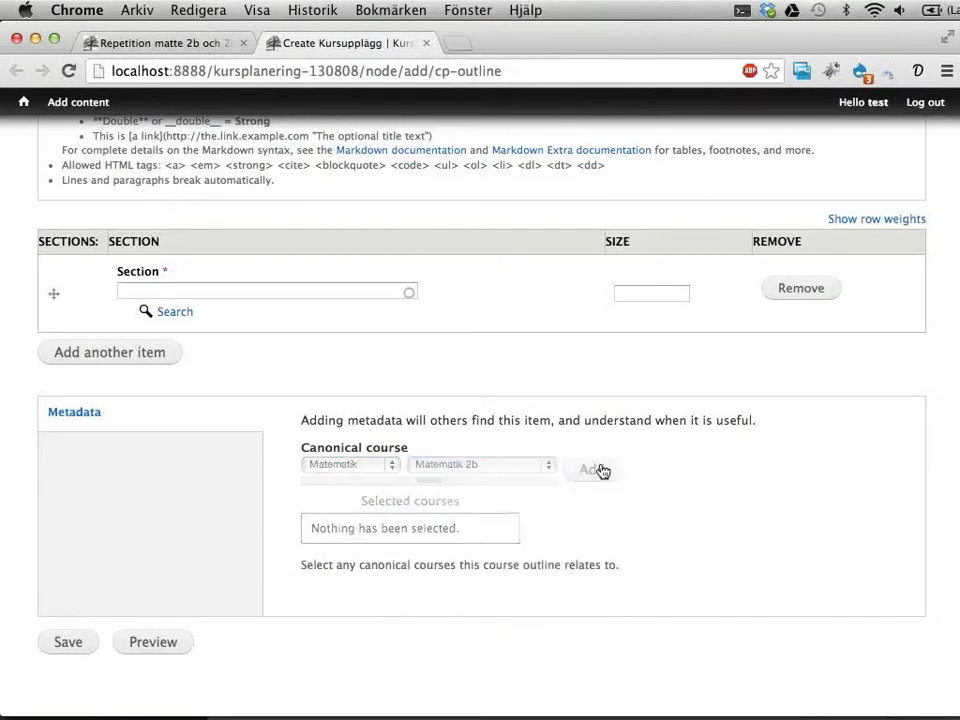
{"action": "left_click", "coordinate": [75, 645]}
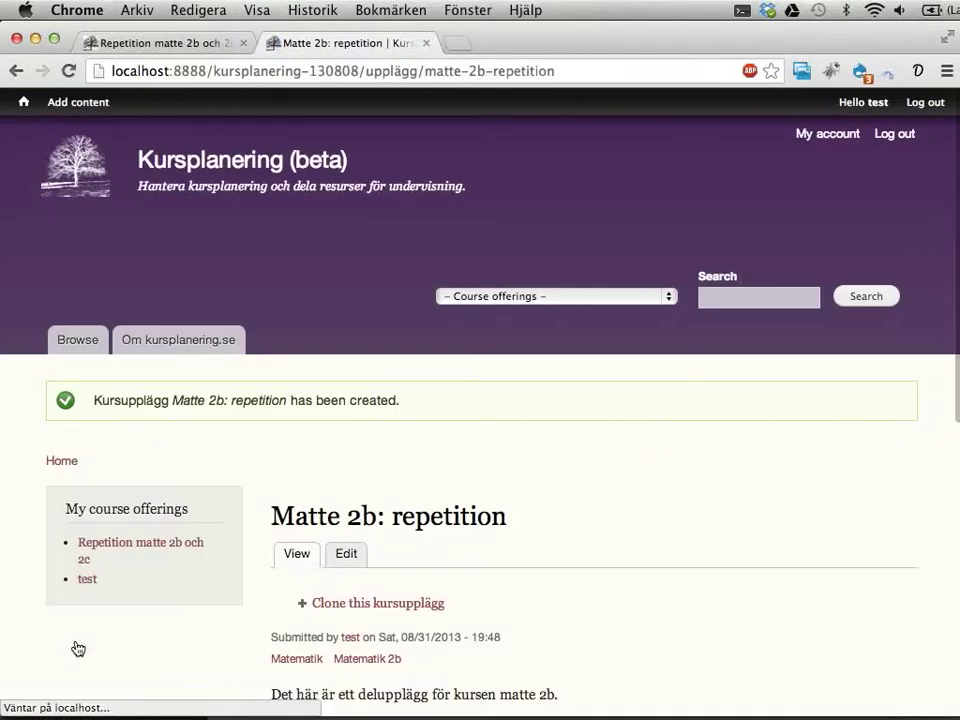
Step: Enter sections Diagnos, Träna negativa tal, Träna bråkräkning and Gå igenom kursinnehåll och bedömningsmatriser
{"action": "scroll", "coordinate": [437, 437], "scroll_direction": "down", "scroll_amount": 4}
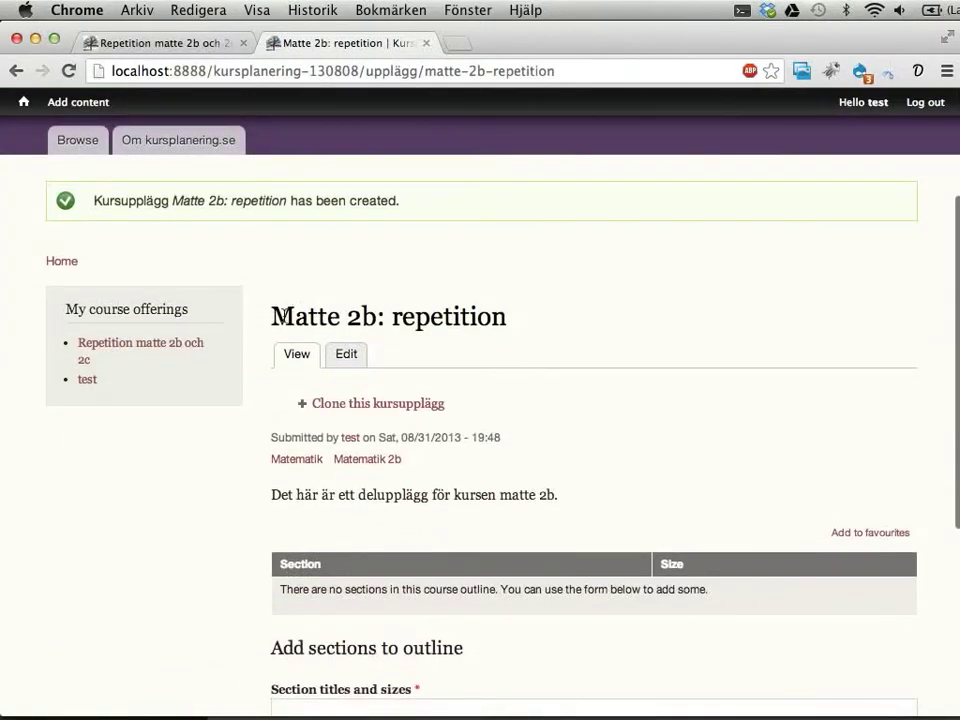
{"action": "left_click_drag", "start_coordinate": [294, 316], "coordinate": [600, 307]}
{"action": "scroll", "coordinate": [336, 294], "scroll_direction": "down", "scroll_amount": 4}
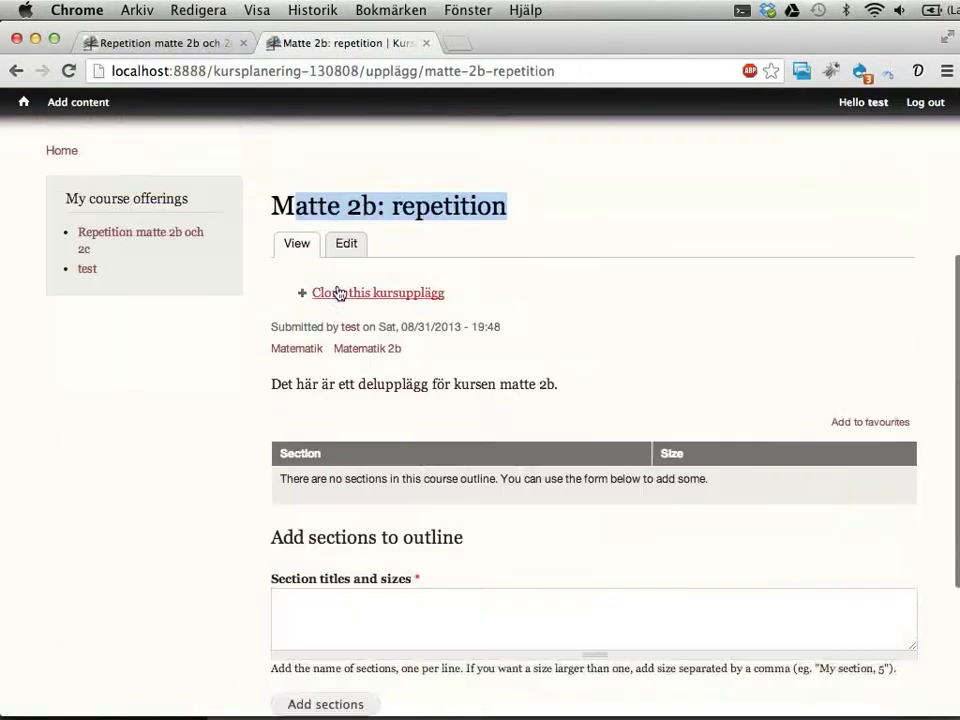
{"action": "left_click", "coordinate": [358, 535]}
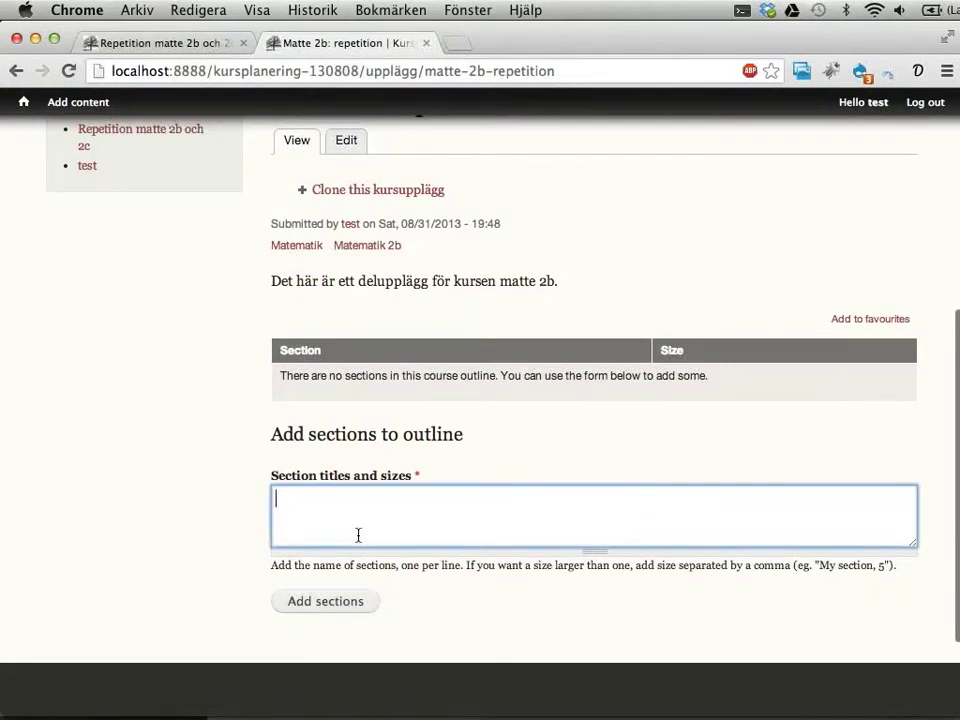
{"action": "type", "text": "Träna negativa ta"}
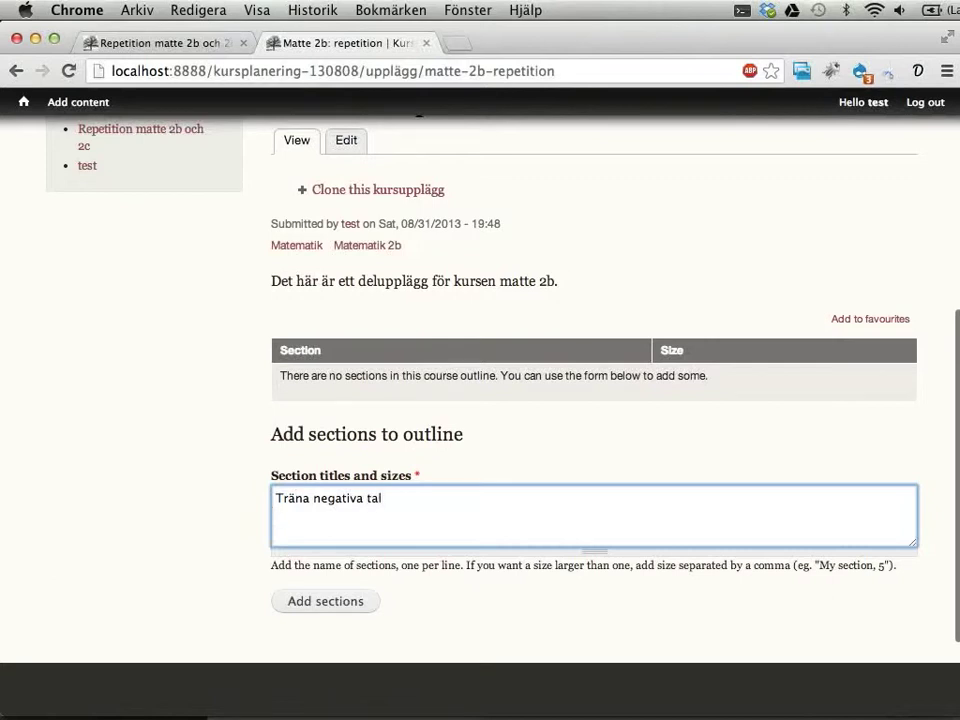
{"action": "type", "text": "l"}
{"action": "key", "text": "Return"}
{"action": "type", "text": "Träna bråkräkning"}
{"action": "key", "text": "Return"}
{"action": "type", "text": "Gå igen"}
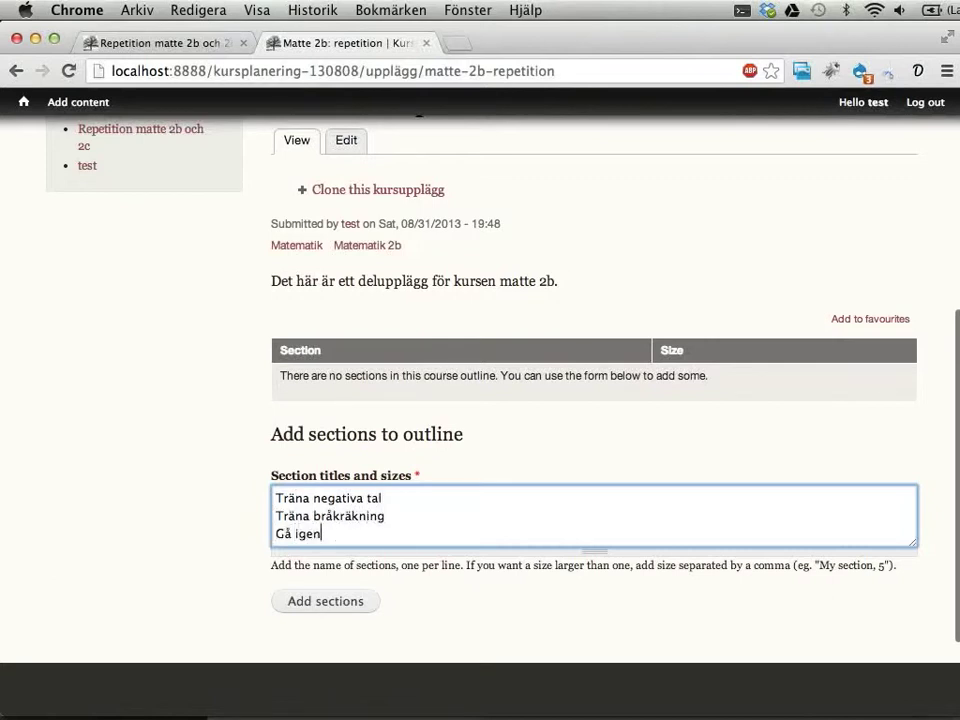
{"action": "type", "text": "om kursinnehål"}
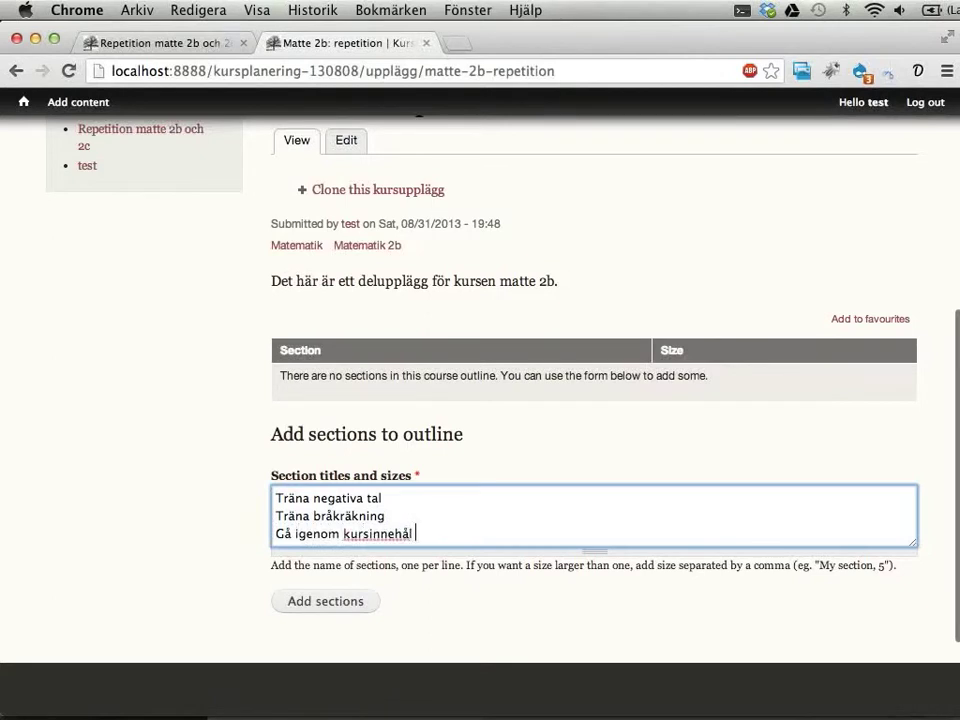
{"action": "type", "text": "l och bedömni"}
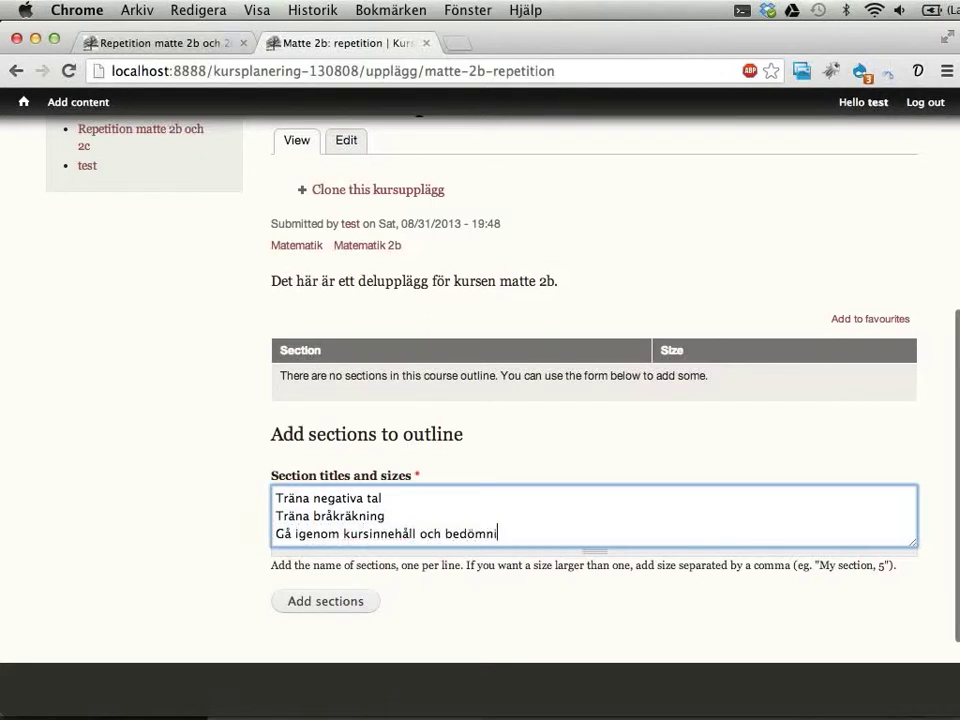
{"action": "type", "text": "ngsmatriser"}
{"action": "key", "text": "Return"}
{"action": "key", "text": "Up"}
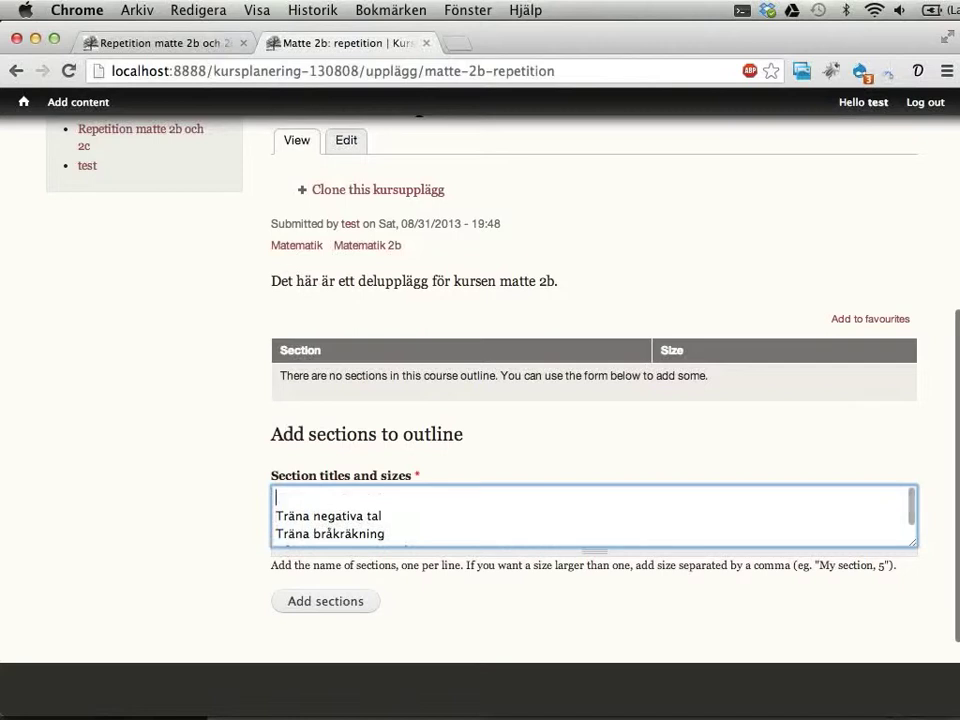
{"action": "type", "text": "Diagnos"}
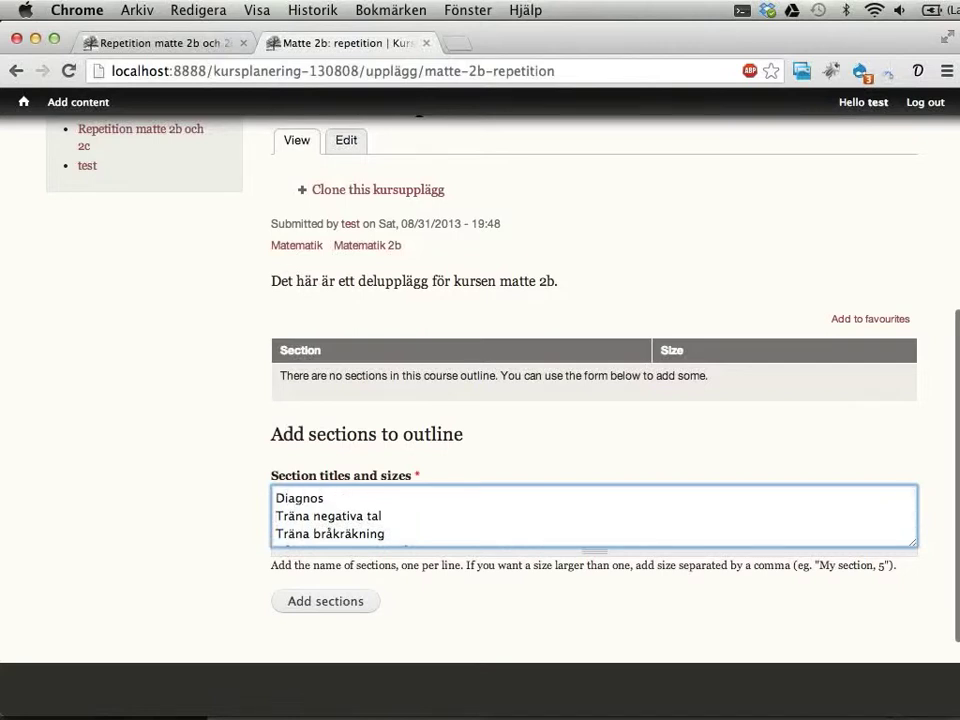
Step: Add a final 'Gå igenom resultat från diagnos' line, size Träna bråkräkning 2, and submit the sections
{"action": "key", "text": "Down"}
{"action": "key", "text": "Down"}
{"action": "key", "text": "Down"}
{"action": "key", "text": "Down"}
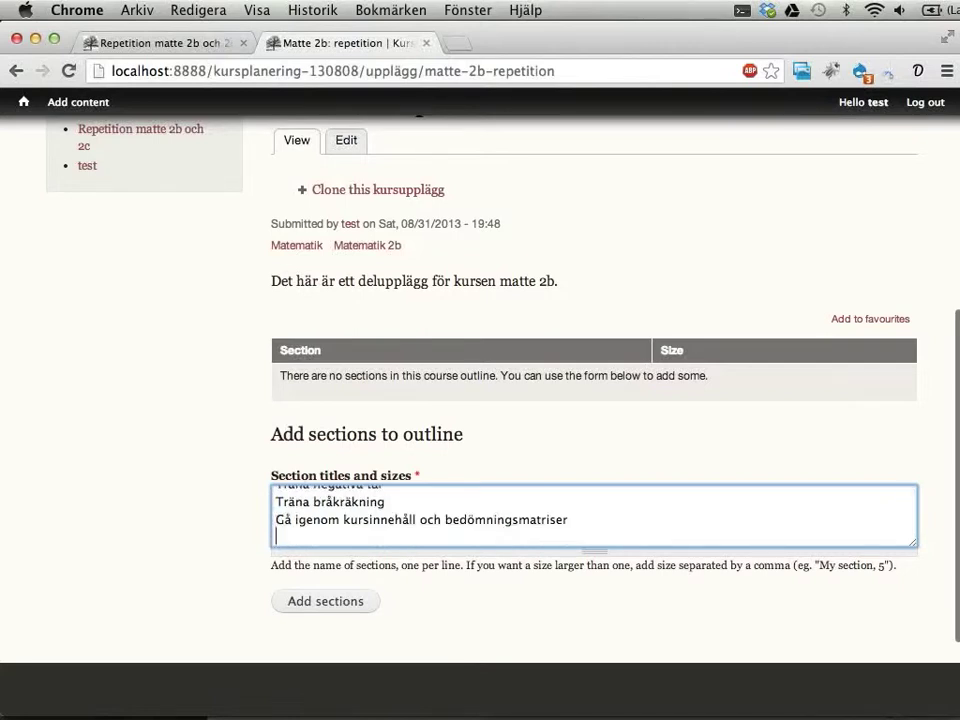
{"action": "type", "text": "Gå igenom resultat fr"}
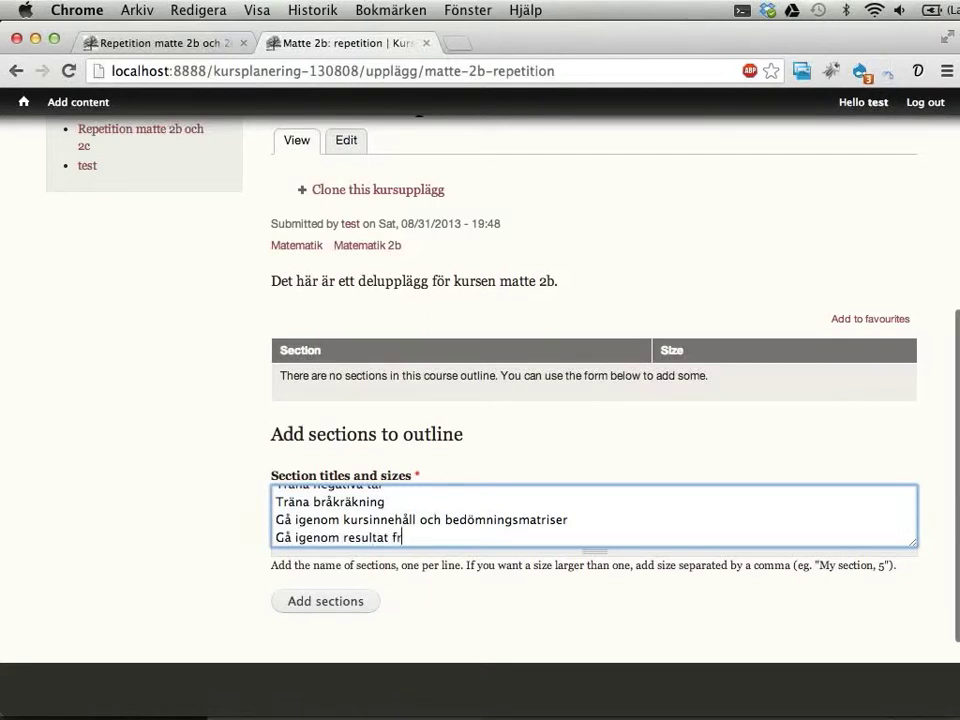
{"action": "type", "text": "ån diagnos"}
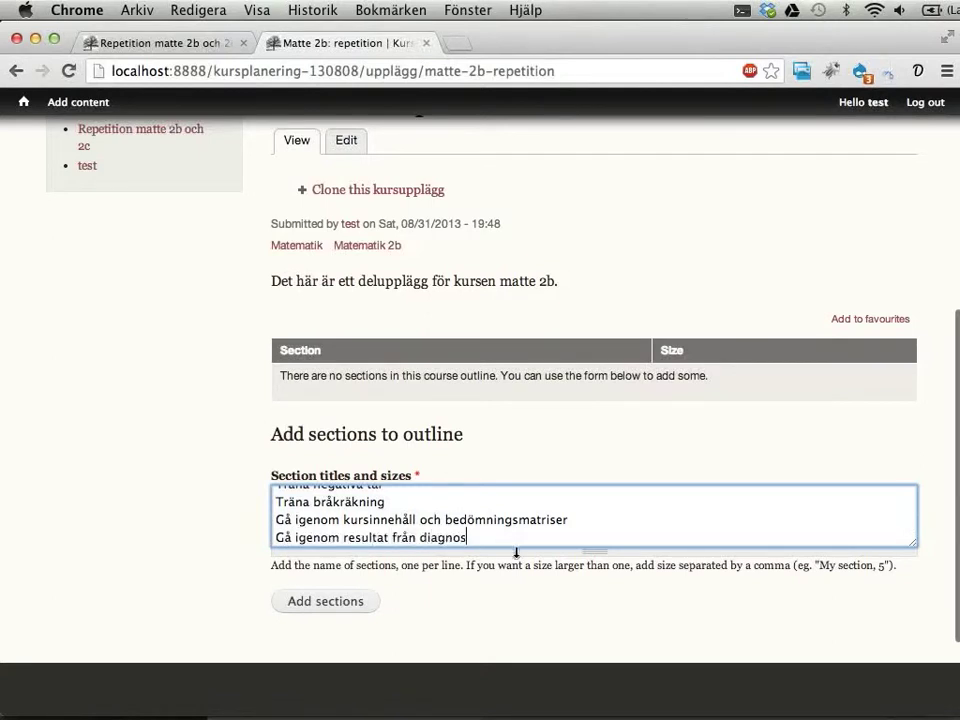
{"action": "left_click_drag", "start_coordinate": [516, 553], "coordinate": [508, 669]}
{"action": "scroll", "coordinate": [530, 500], "scroll_direction": "down", "scroll_amount": 2}
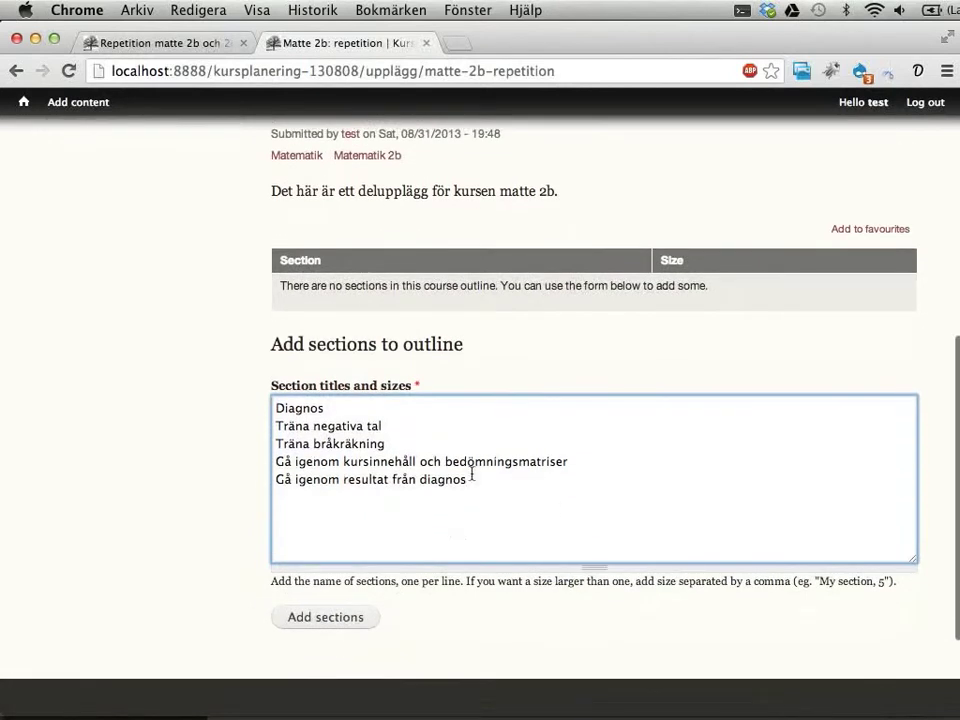
{"action": "left_click", "coordinate": [481, 436]}
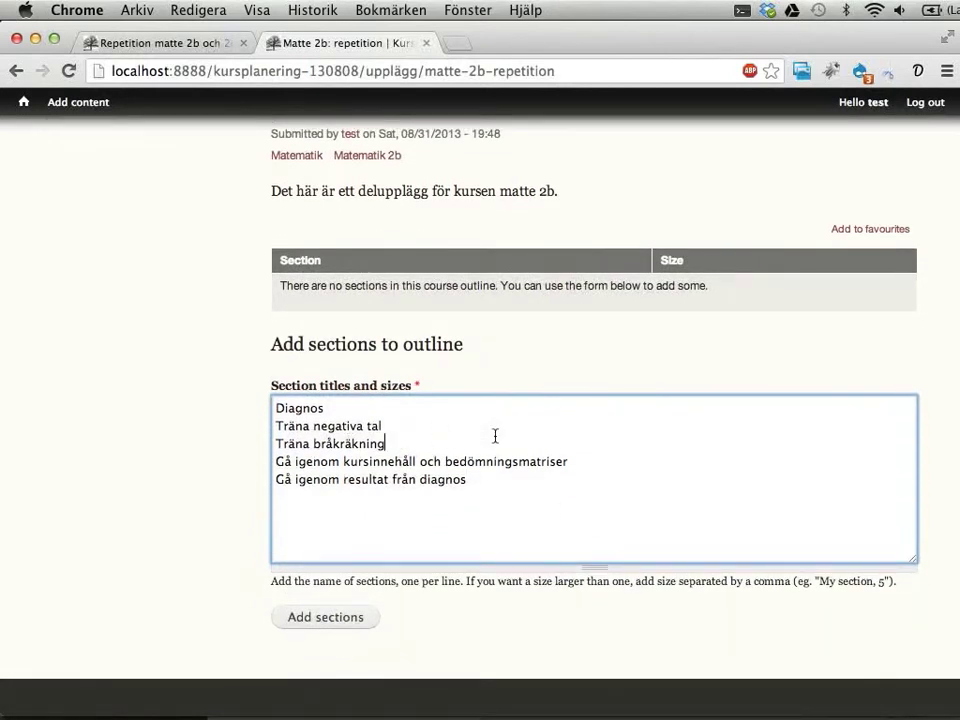
{"action": "type", "text": ","}
{"action": "key", "text": "shift+Right"}
{"action": "key", "text": "shift+Right"}
{"action": "key", "text": "shift+Right"}
{"action": "key", "text": "shift+Right"}
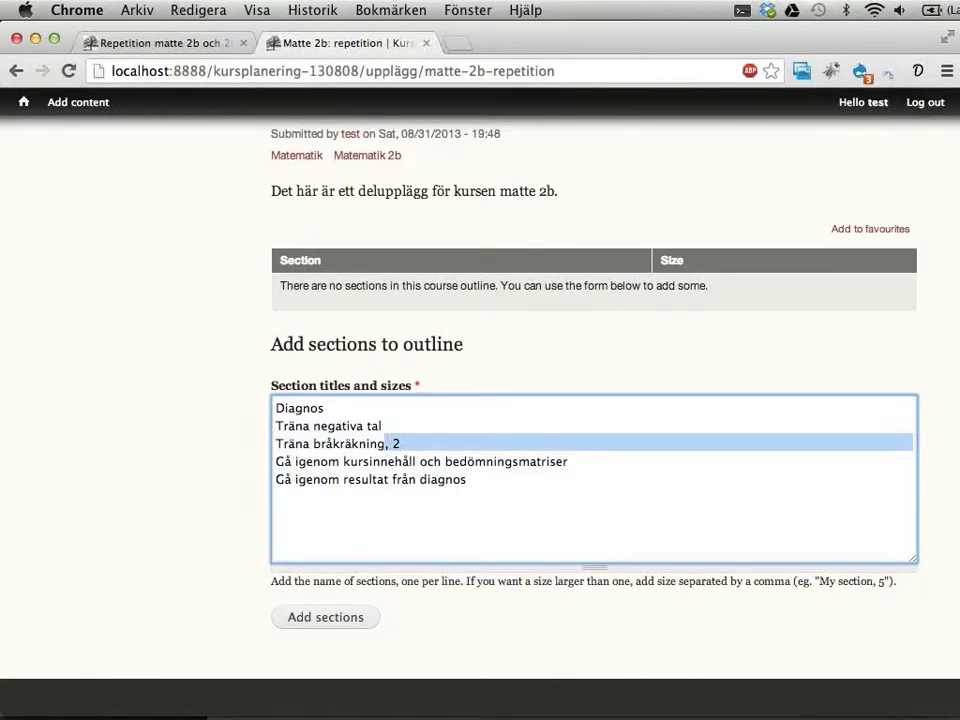
{"action": "key", "text": "Left"}
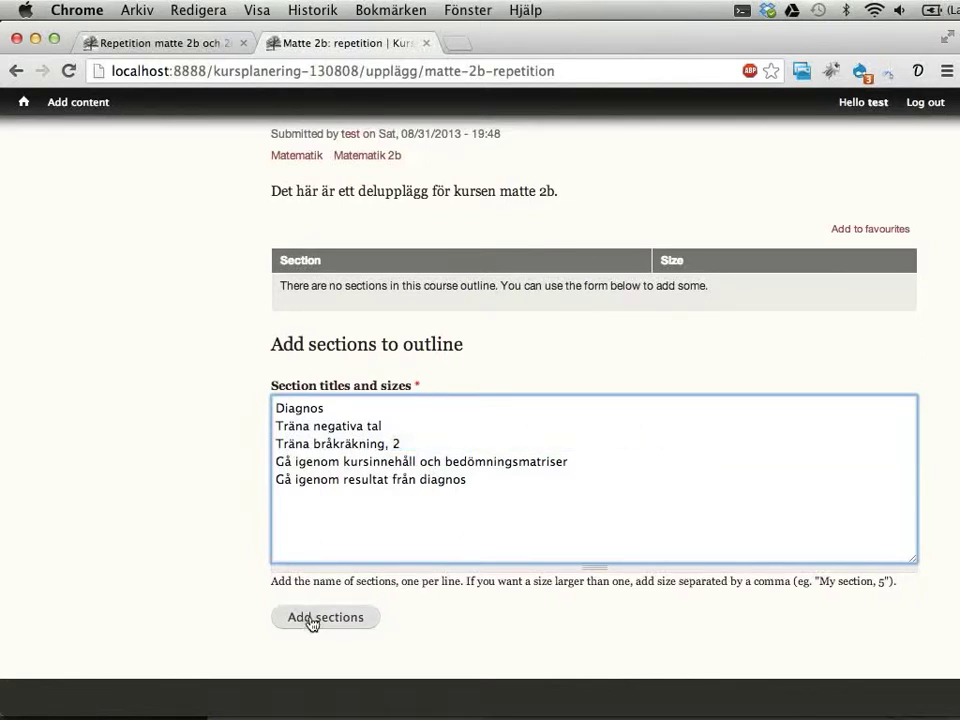
{"action": "left_click", "coordinate": [334, 624]}
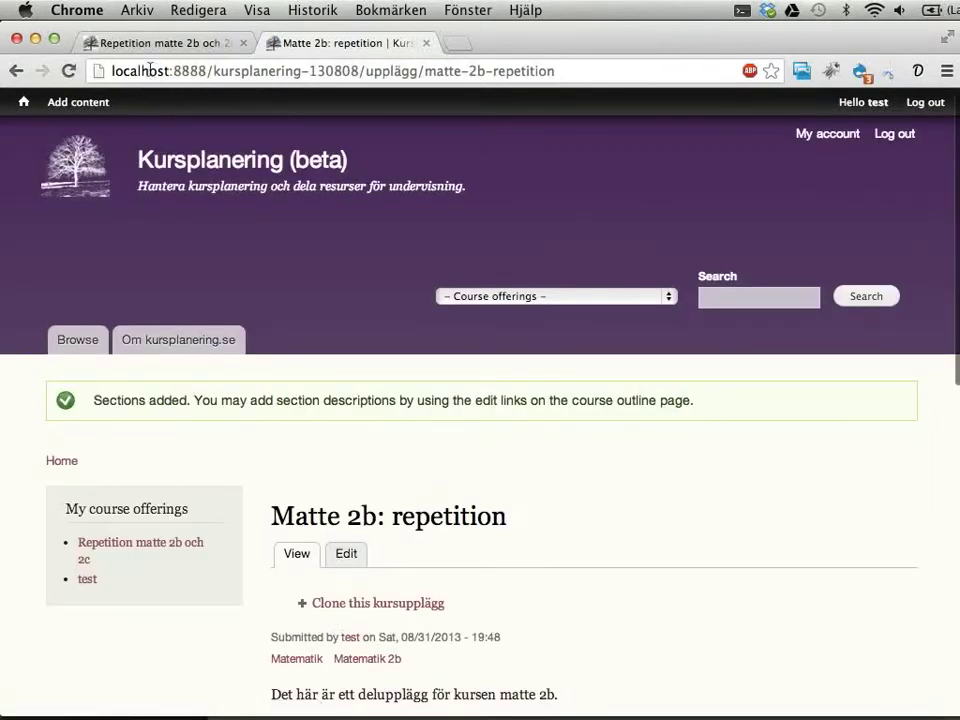
Step: Check the sections' total size of 6 and open the Diagnos section in a new tab
{"action": "scroll", "coordinate": [385, 408], "scroll_direction": "down", "scroll_amount": 10}
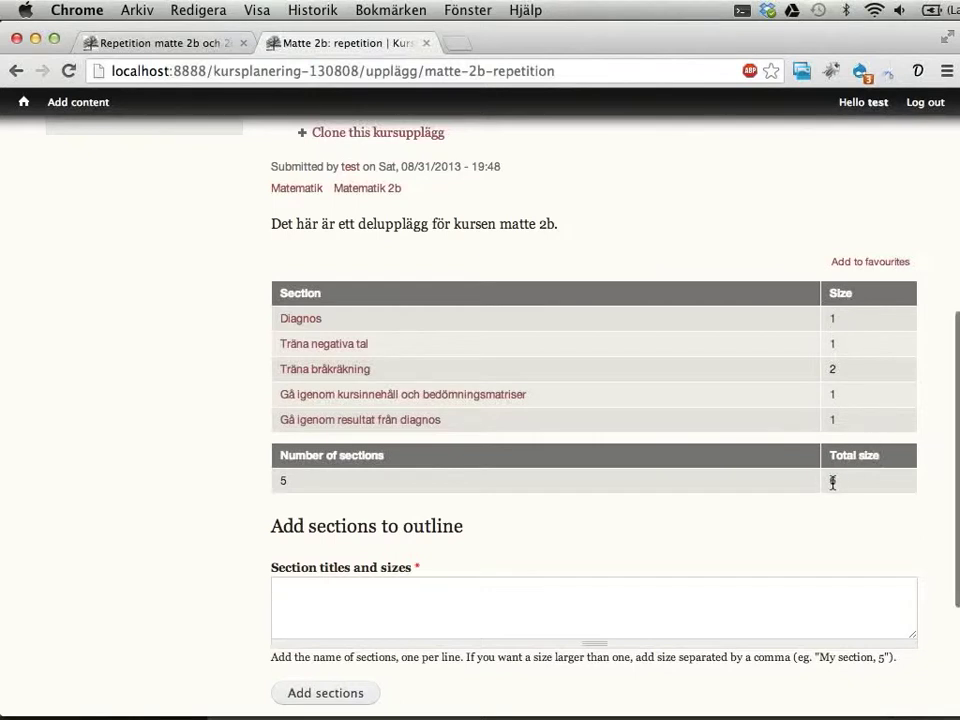
{"action": "left_click_drag", "start_coordinate": [832, 483], "coordinate": [863, 482]}
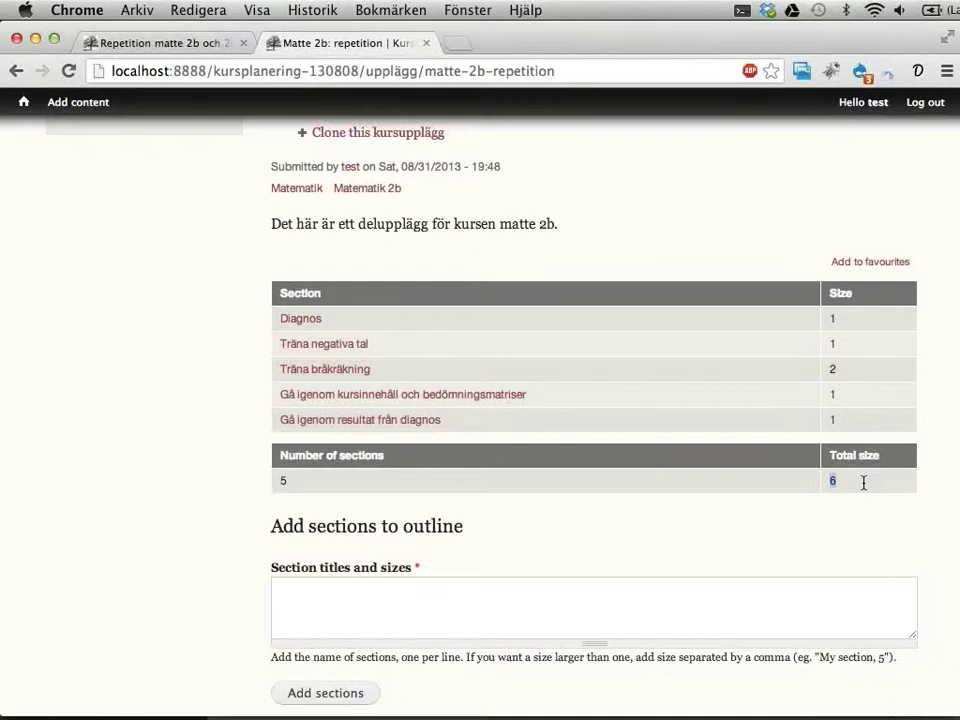
{"action": "left_click", "coordinate": [301, 321]}
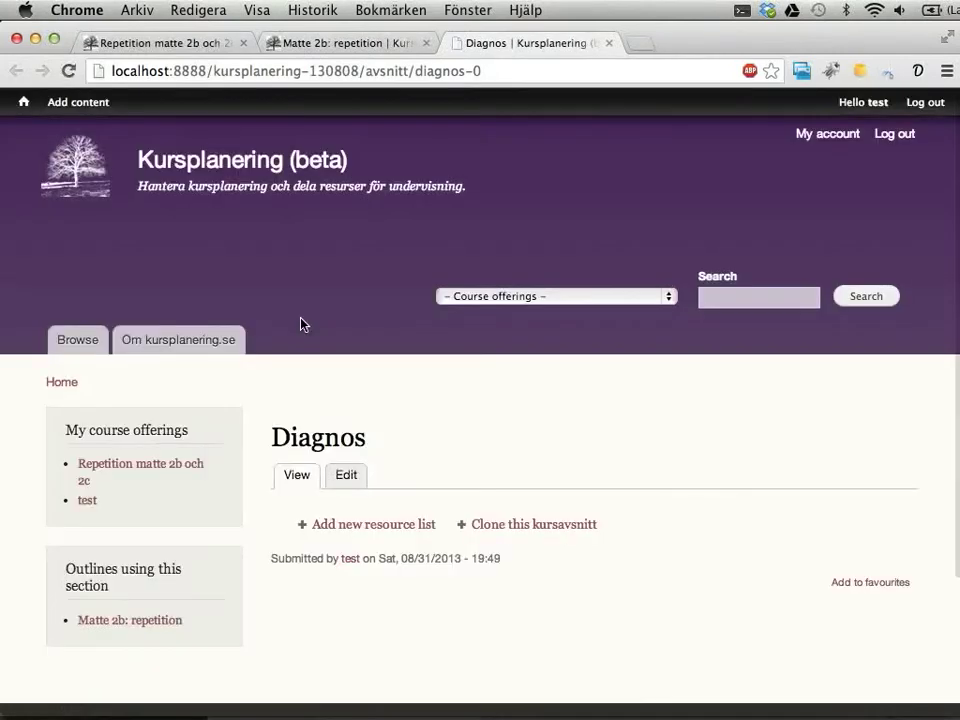
Step: Edit the Diagnos section and paste a lorem ipsum placeholder into its description
{"action": "scroll", "coordinate": [510, 364], "scroll_direction": "down", "scroll_amount": 3}
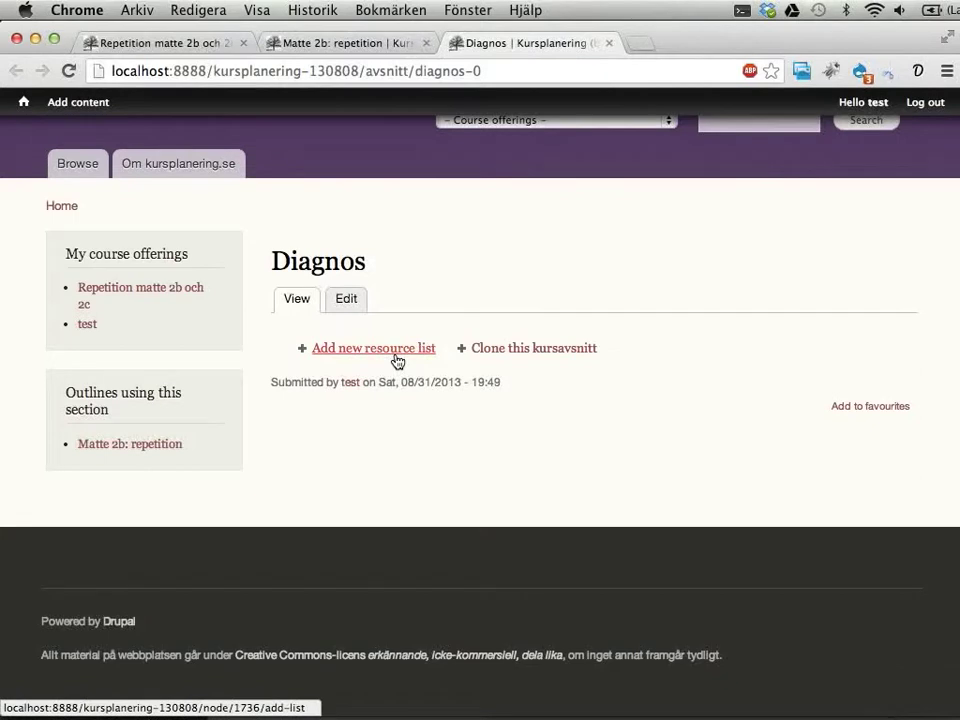
{"action": "left_click", "coordinate": [345, 300]}
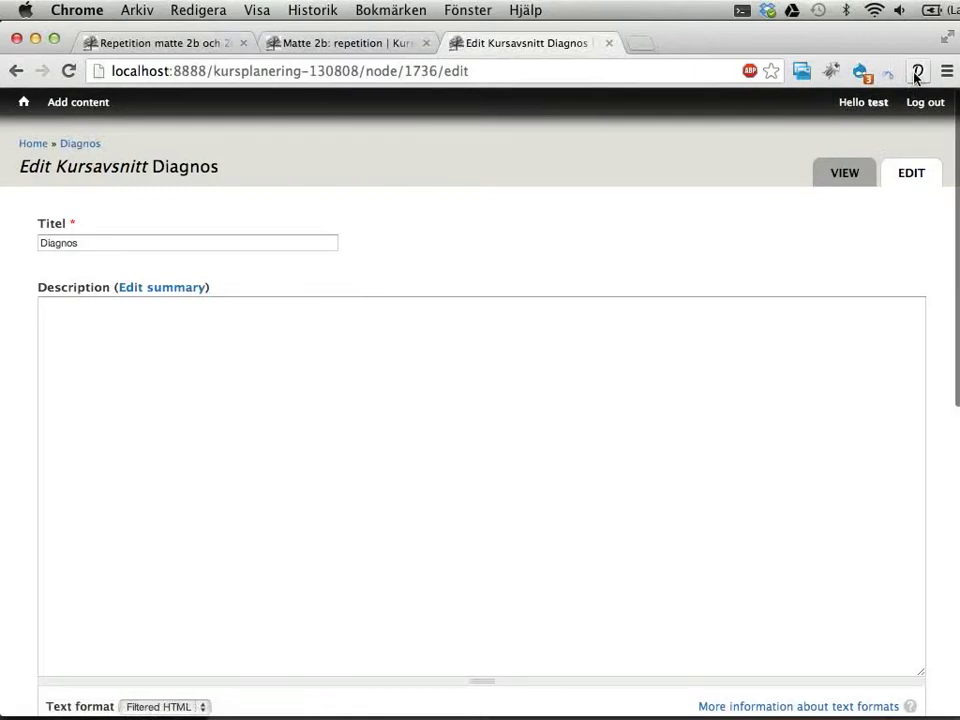
{"action": "left_click", "coordinate": [916, 72]}
{"action": "left_click", "coordinate": [612, 138]}
{"action": "key", "text": "super+c"}
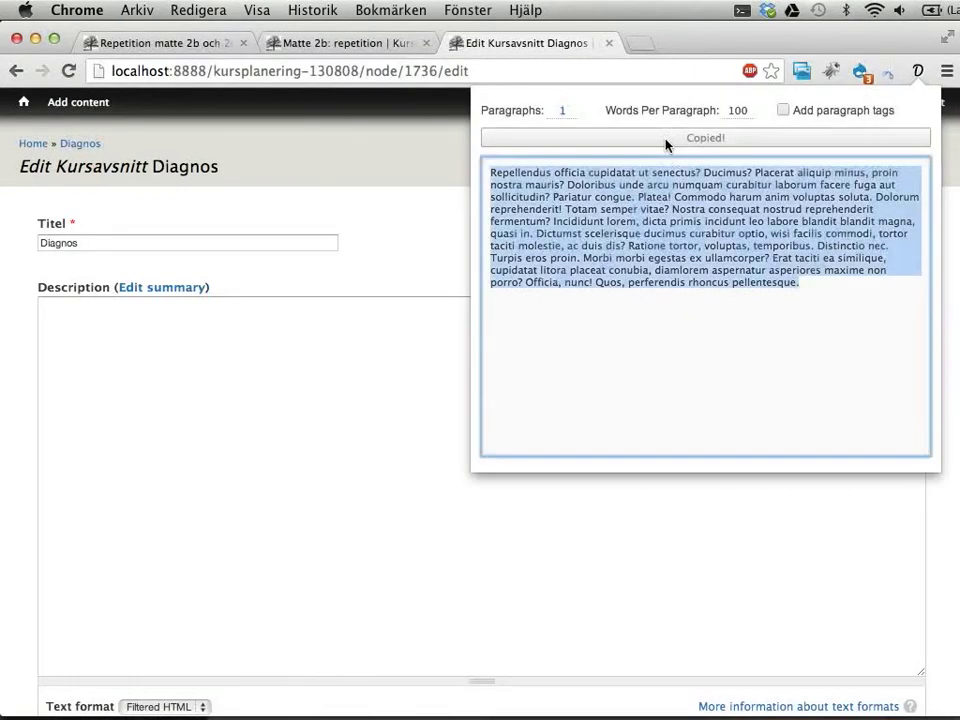
{"action": "left_click", "coordinate": [285, 402]}
{"action": "left_click", "coordinate": [285, 396]}
{"action": "key", "text": "super+v"}
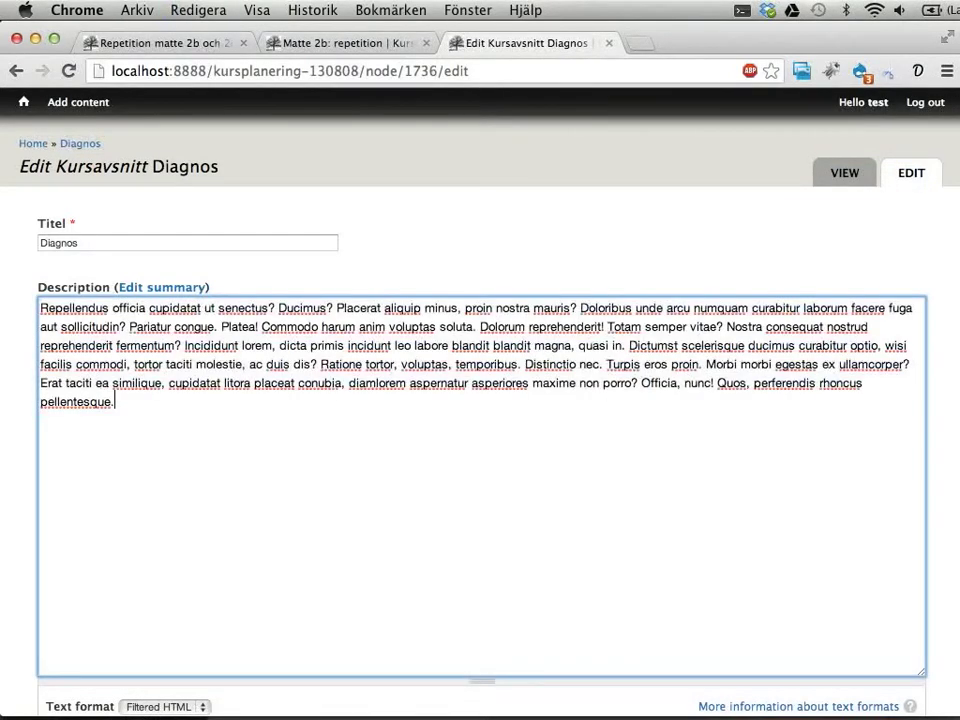
Step: Set canonical course Matematik › Matematik 2b and keyword diagnos, then save the section
{"action": "scroll", "coordinate": [358, 422], "scroll_direction": "down", "scroll_amount": 10}
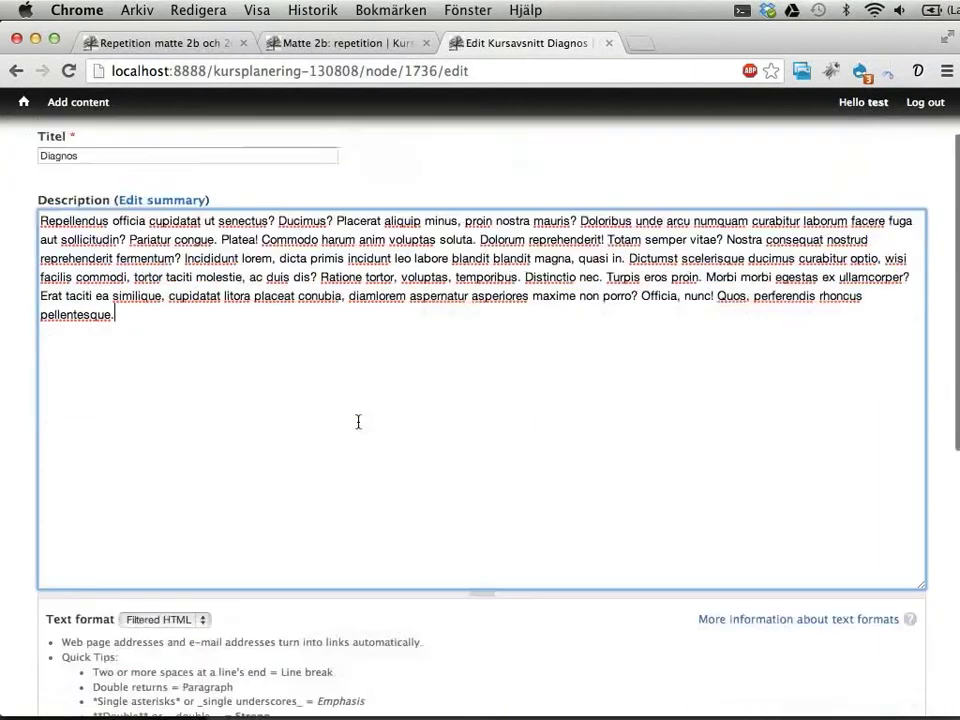
{"action": "left_click", "coordinate": [355, 352]}
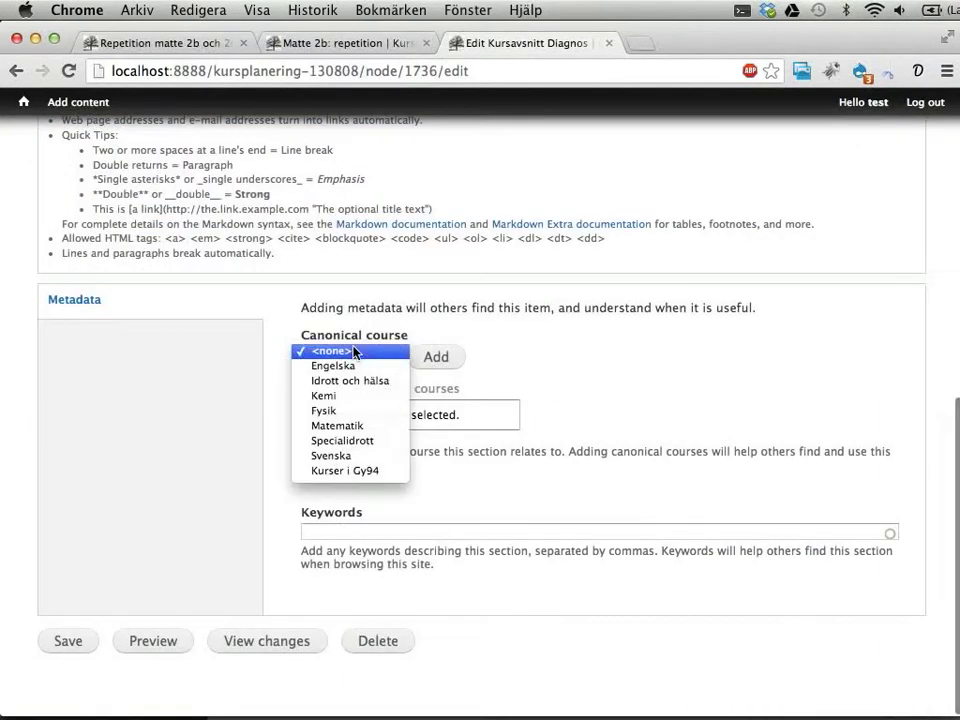
{"action": "left_click", "coordinate": [375, 428]}
{"action": "left_click", "coordinate": [427, 355]}
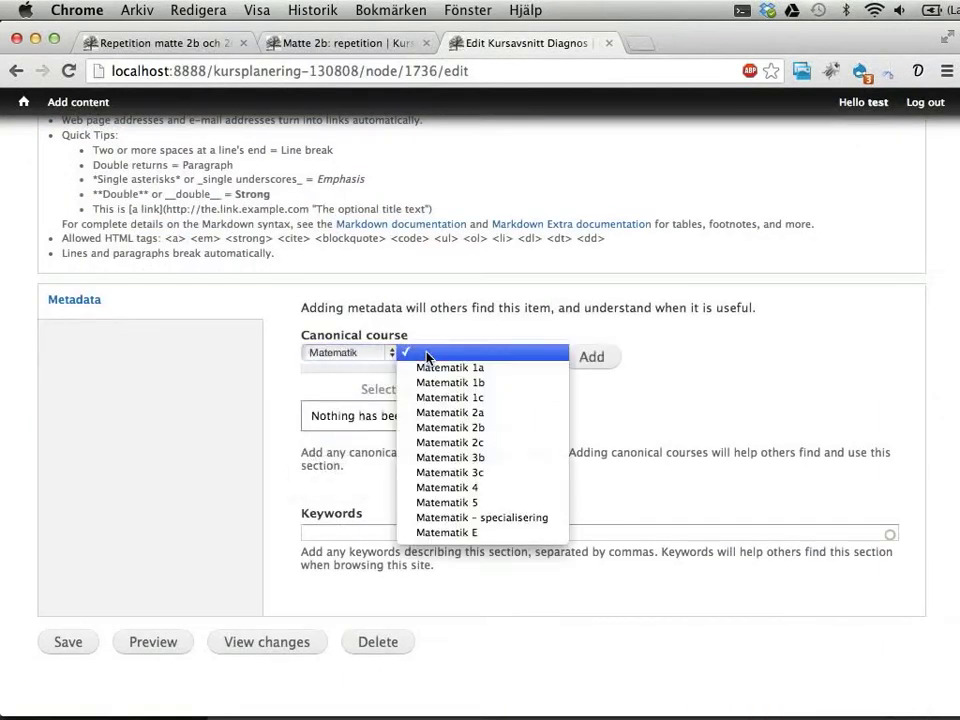
{"action": "left_click", "coordinate": [448, 427]}
{"action": "left_click", "coordinate": [585, 360]}
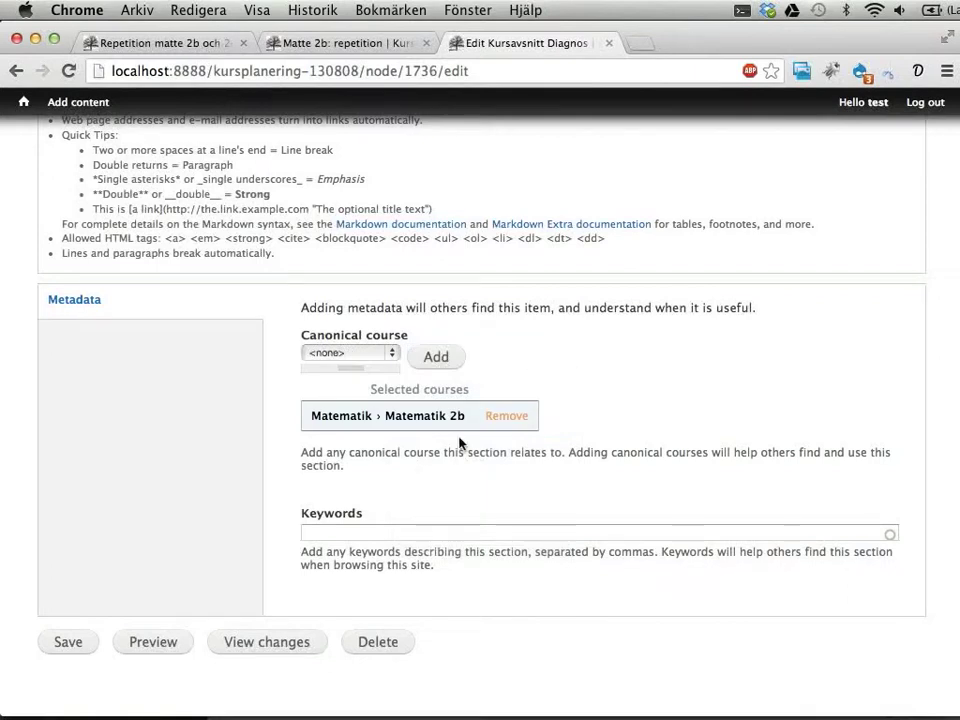
{"action": "left_click", "coordinate": [388, 533]}
{"action": "type", "text": "dia"}
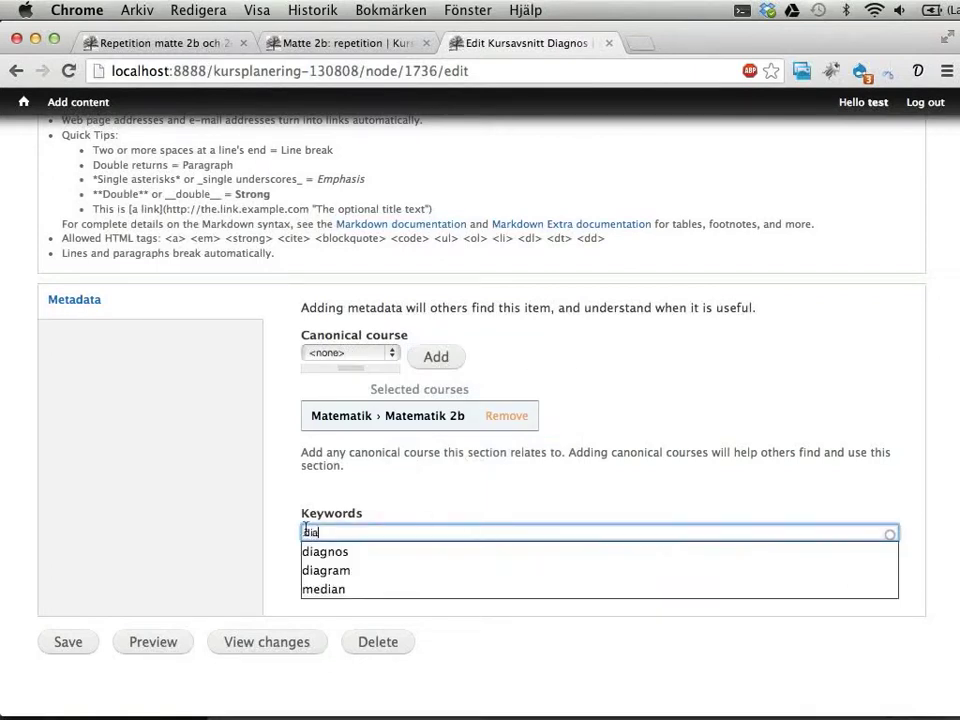
{"action": "left_click", "coordinate": [329, 553]}
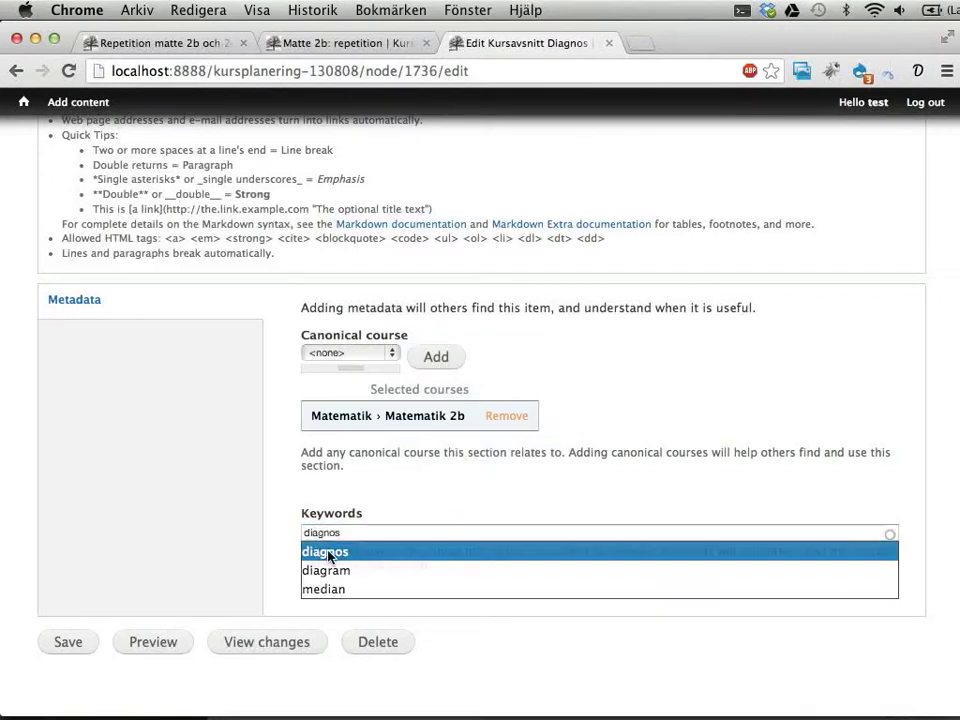
{"action": "left_click", "coordinate": [64, 649]}
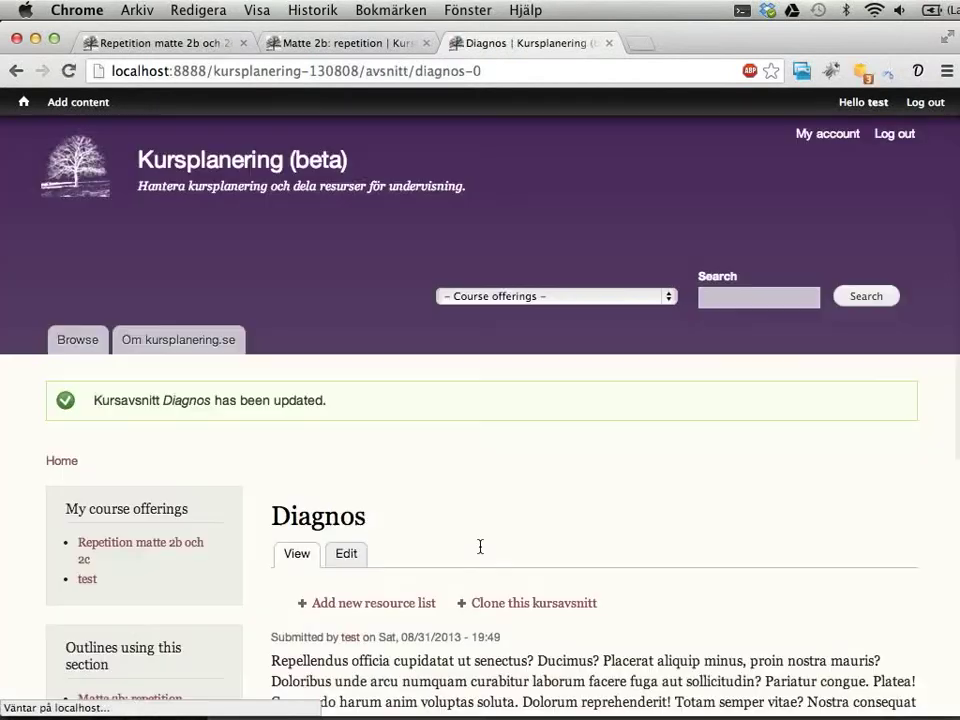
{"action": "scroll", "coordinate": [649, 502], "scroll_direction": "down", "scroll_amount": 8}
{"action": "scroll", "coordinate": [410, 358], "scroll_direction": "up", "scroll_amount": 1}
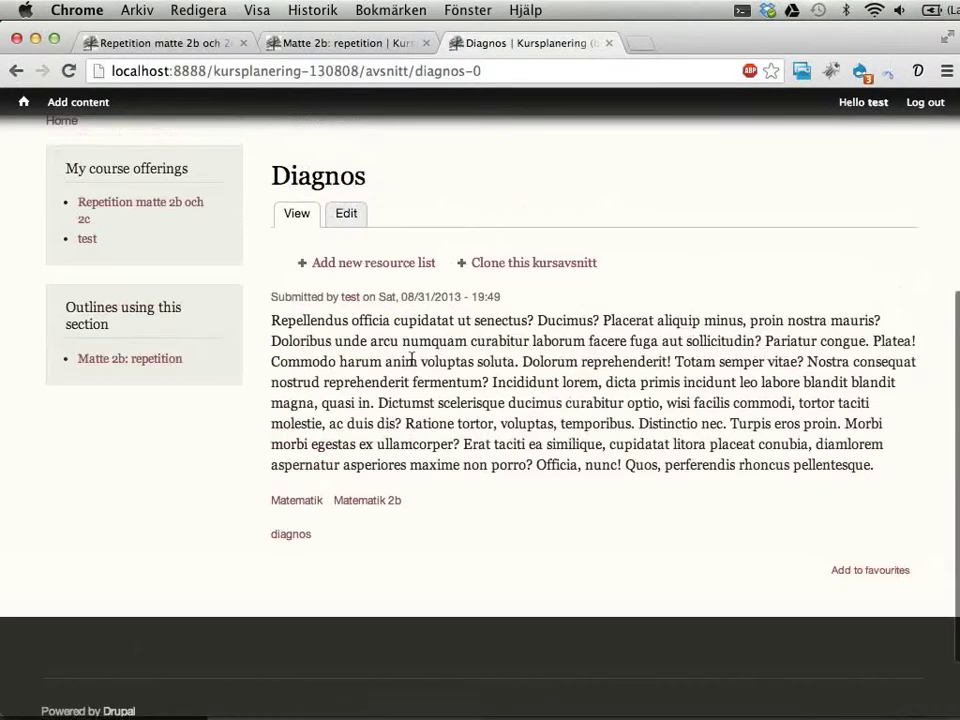
Step: Add a Resurser list, shown in the section summary, holding the Kursdiagnos matte 2 vt2013 resource
{"action": "left_click", "coordinate": [366, 264]}
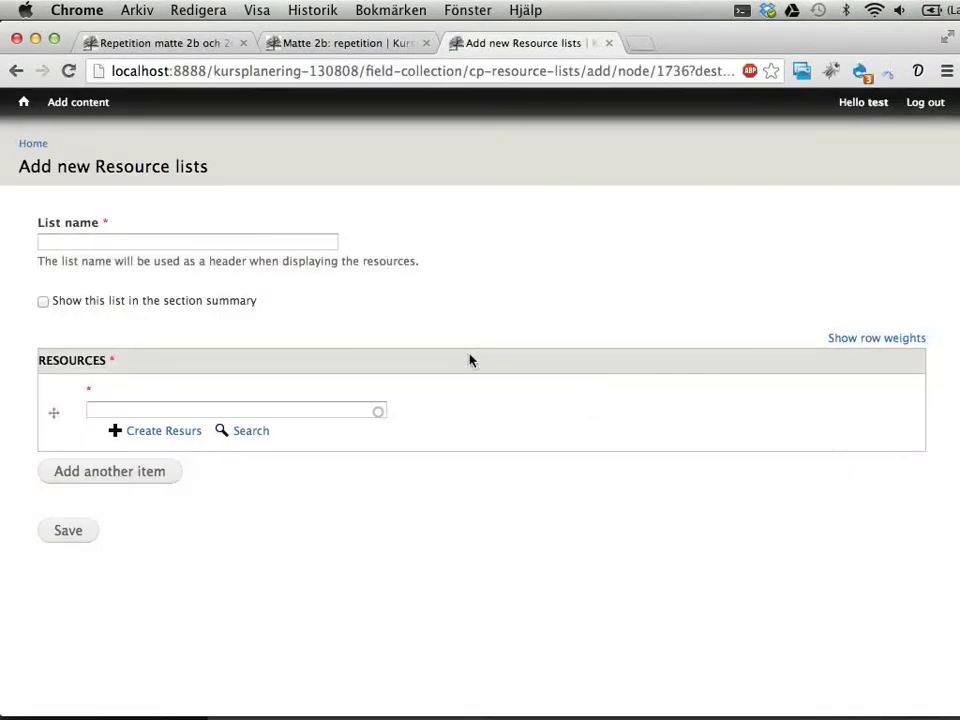
{"action": "left_click", "coordinate": [317, 242]}
{"action": "type", "text": "Resu"}
{"action": "key", "text": "Down"}
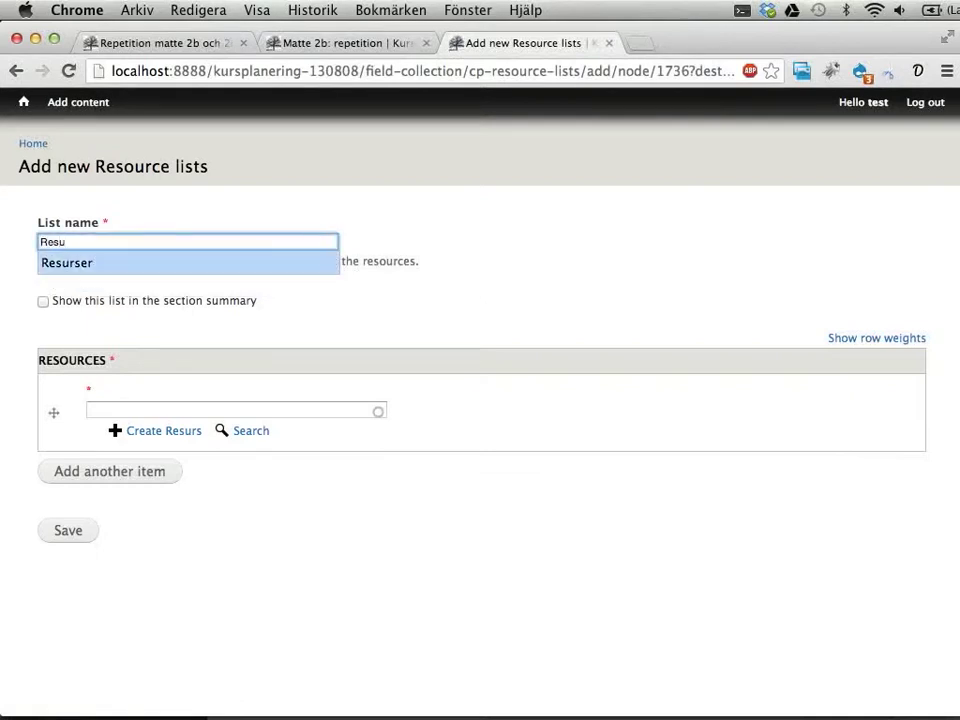
{"action": "key", "text": "Tab"}
{"action": "key", "text": "space"}
{"action": "left_click", "coordinate": [245, 410]}
{"action": "type", "text": "diagn"}
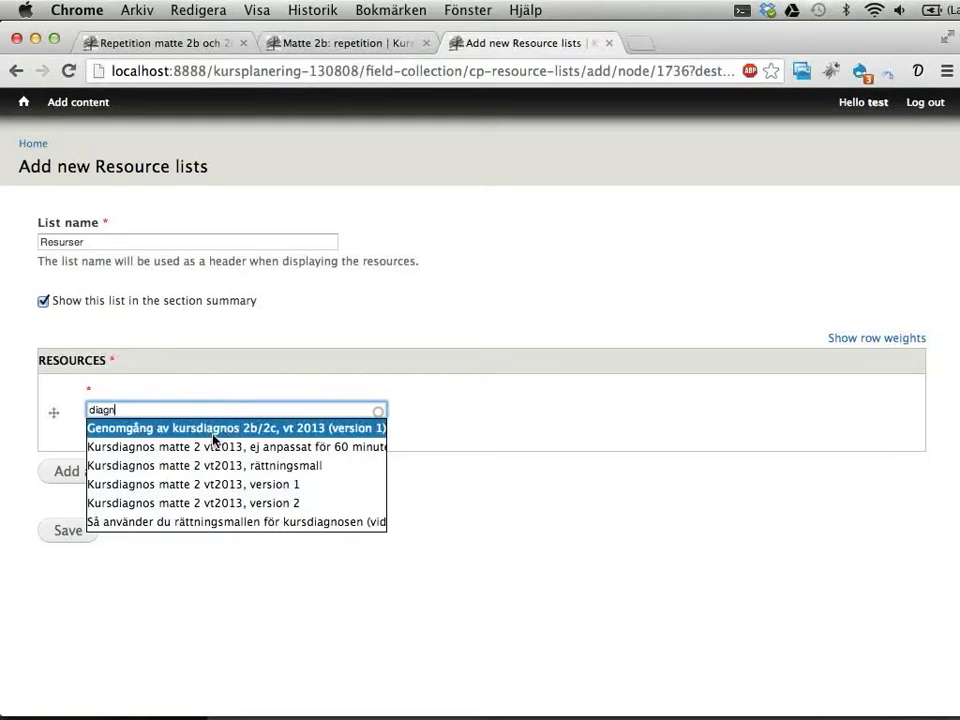
{"action": "left_click", "coordinate": [208, 448]}
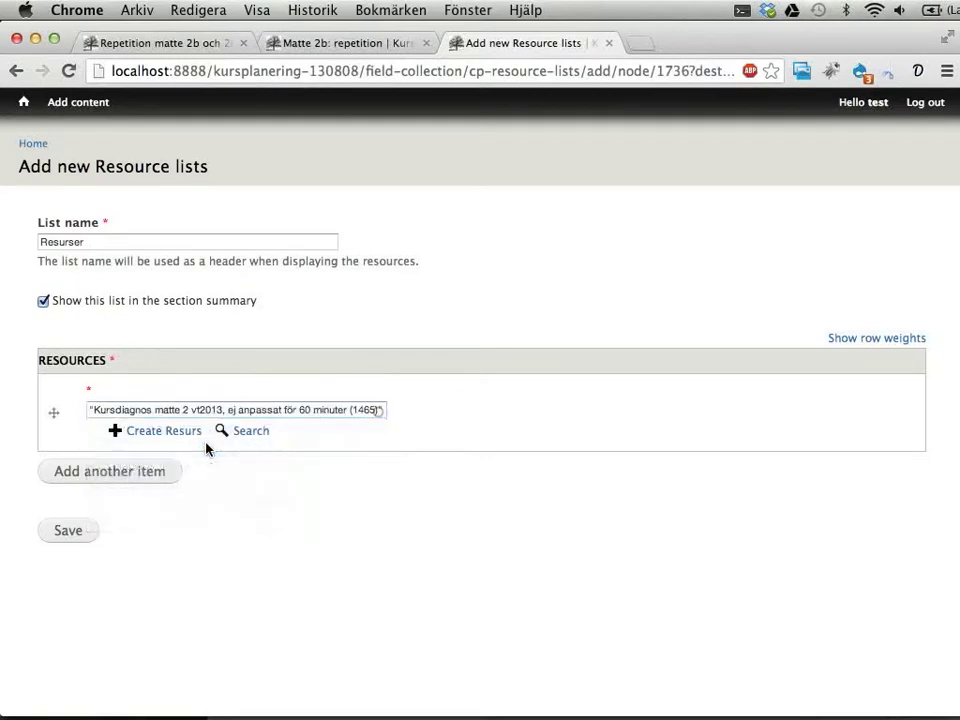
{"action": "left_click", "coordinate": [58, 538]}
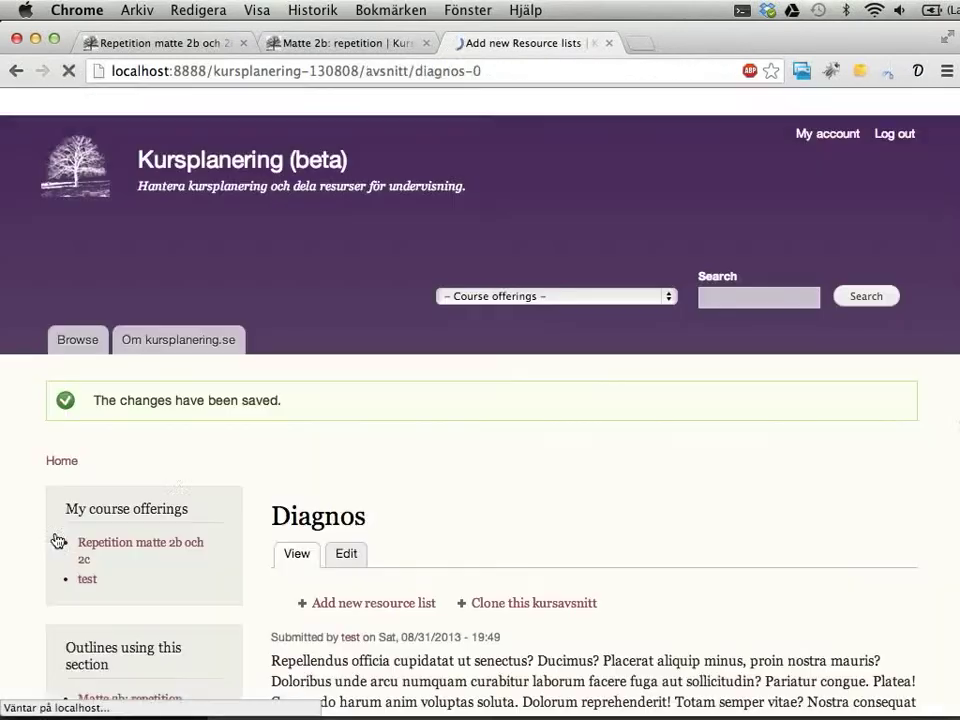
{"action": "scroll", "coordinate": [178, 480], "scroll_direction": "down", "scroll_amount": 5}
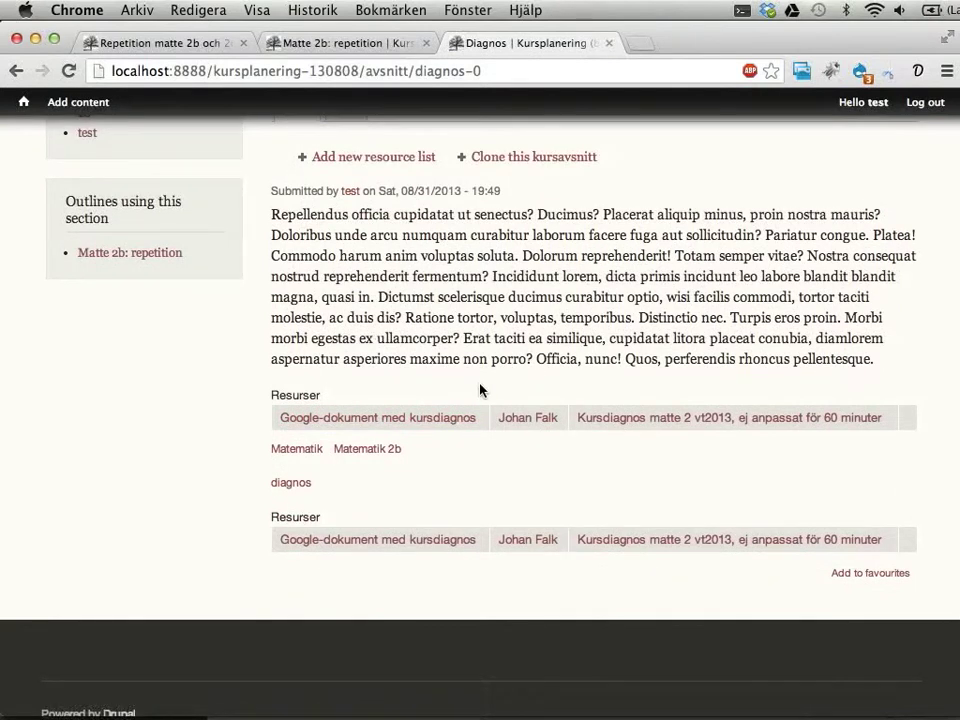
{"action": "scroll", "coordinate": [403, 444], "scroll_direction": "up", "scroll_amount": 2}
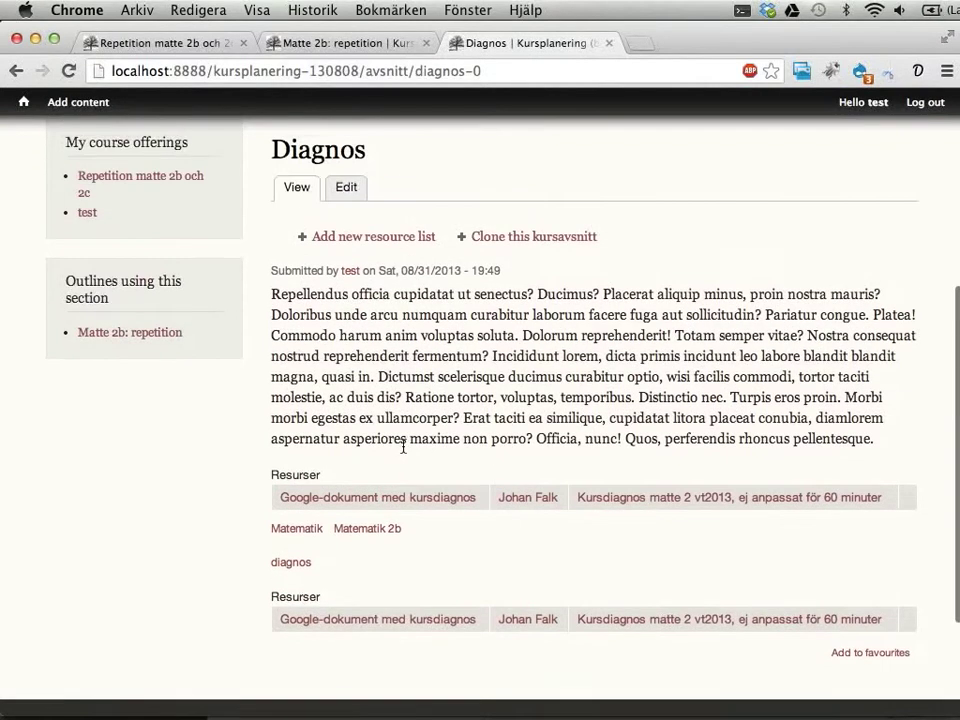
{"action": "scroll", "coordinate": [434, 418], "scroll_direction": "up", "scroll_amount": 2}
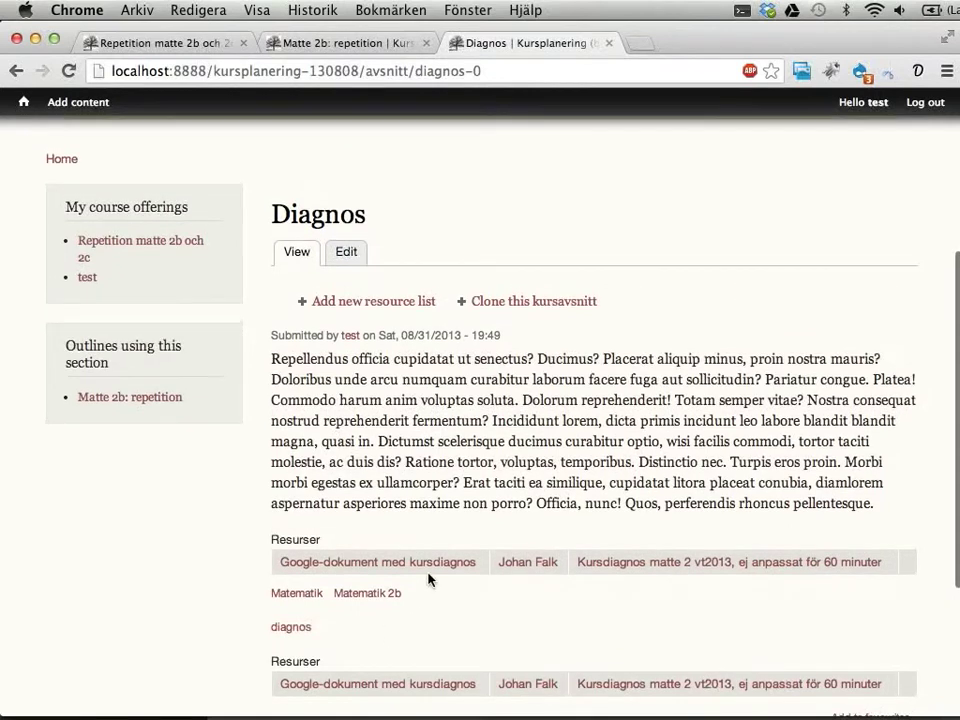
{"action": "scroll", "coordinate": [430, 577], "scroll_direction": "up", "scroll_amount": 3}
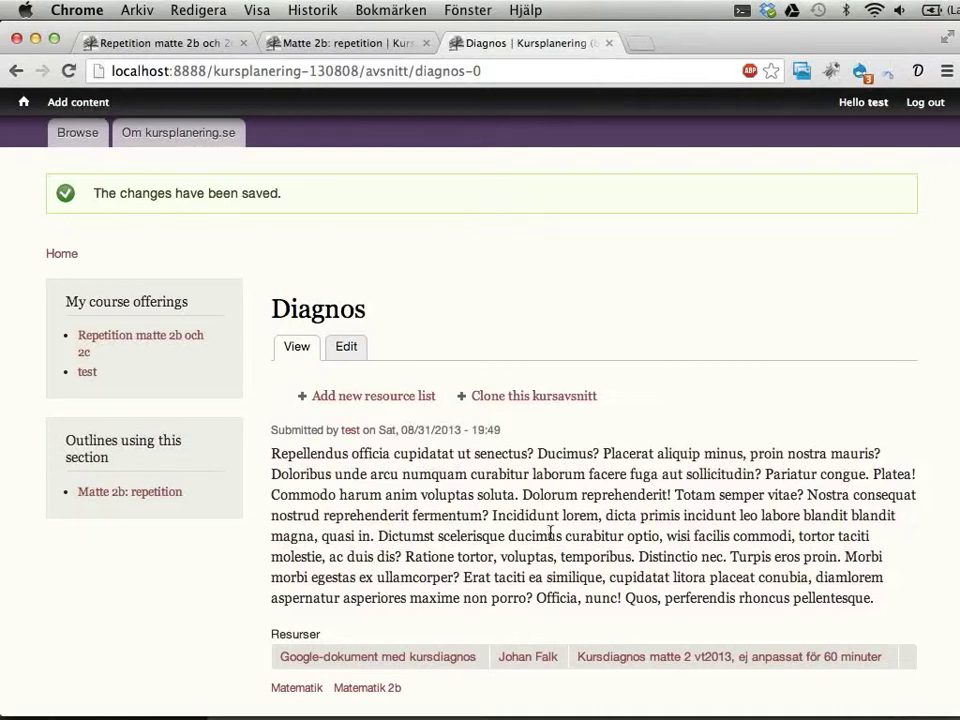
Step: Return to the Matte 2b: repetition outline and bring up the Add content submenu
{"action": "left_click", "coordinate": [343, 43]}
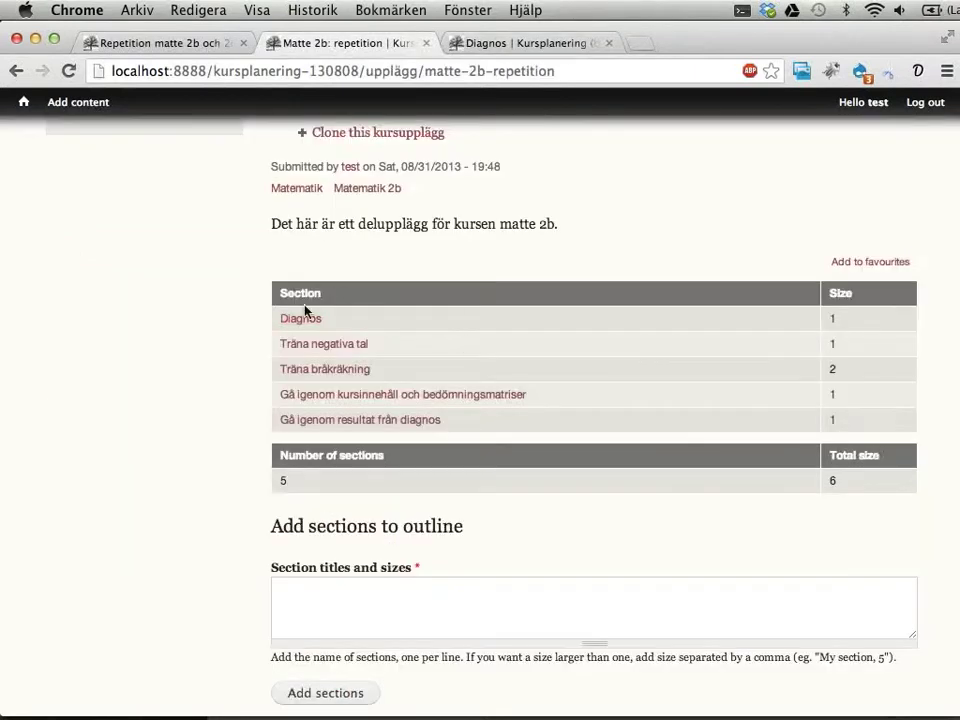
{"action": "scroll", "coordinate": [300, 430], "scroll_direction": "up", "scroll_amount": 3}
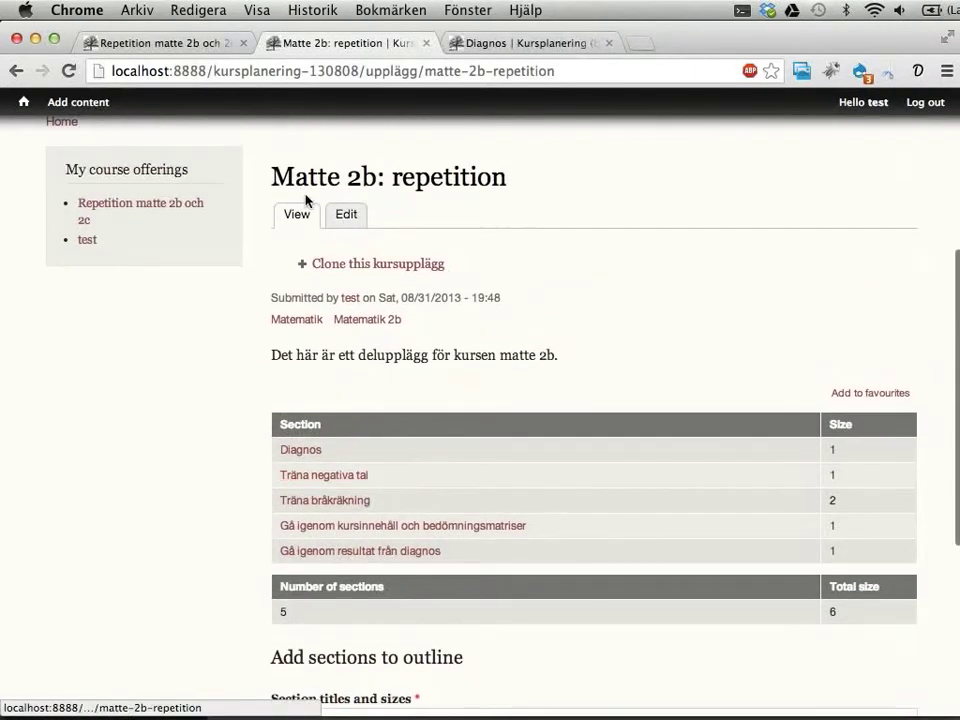
{"action": "left_click_drag", "start_coordinate": [268, 178], "coordinate": [513, 172]}
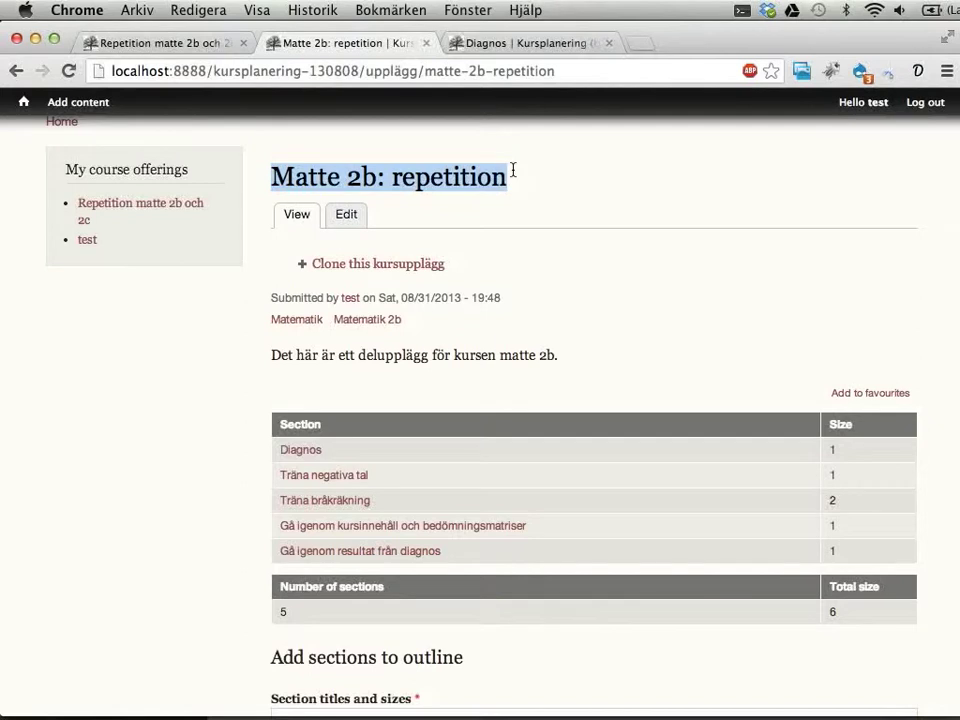
{"action": "scroll", "coordinate": [643, 341], "scroll_direction": "up", "scroll_amount": 1}
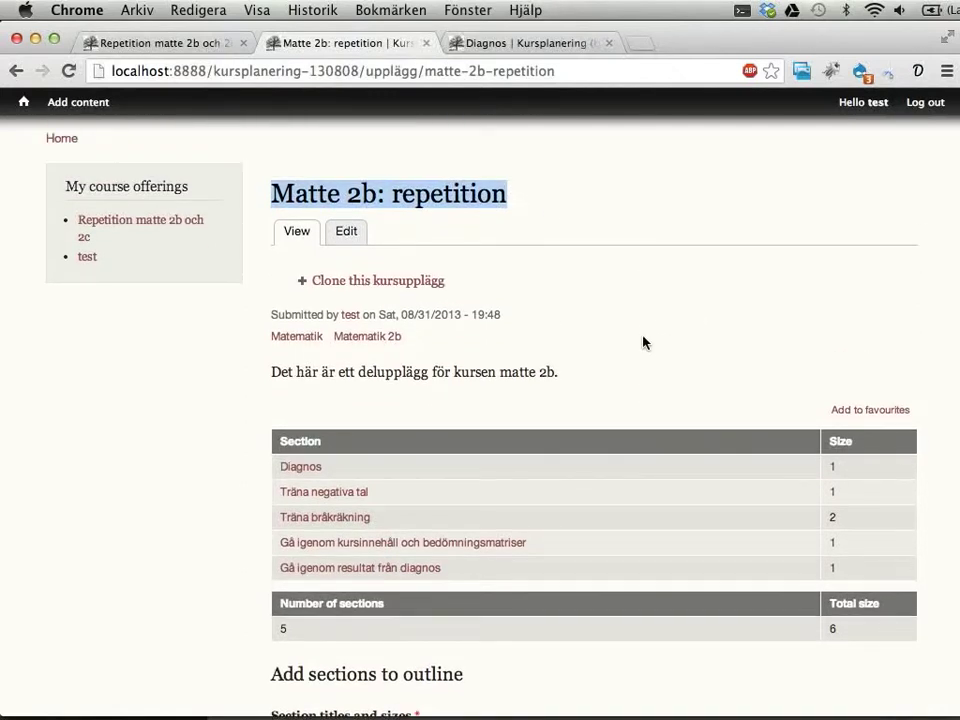
{"action": "left_click", "coordinate": [643, 342]}
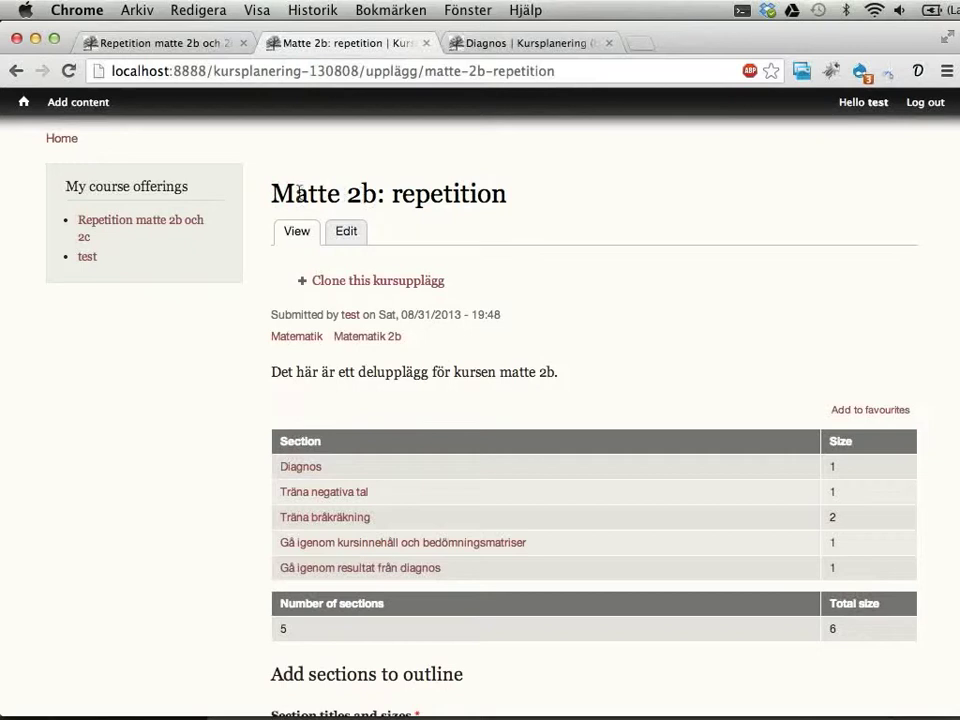
{"action": "left_click_drag", "start_coordinate": [294, 193], "coordinate": [478, 193]}
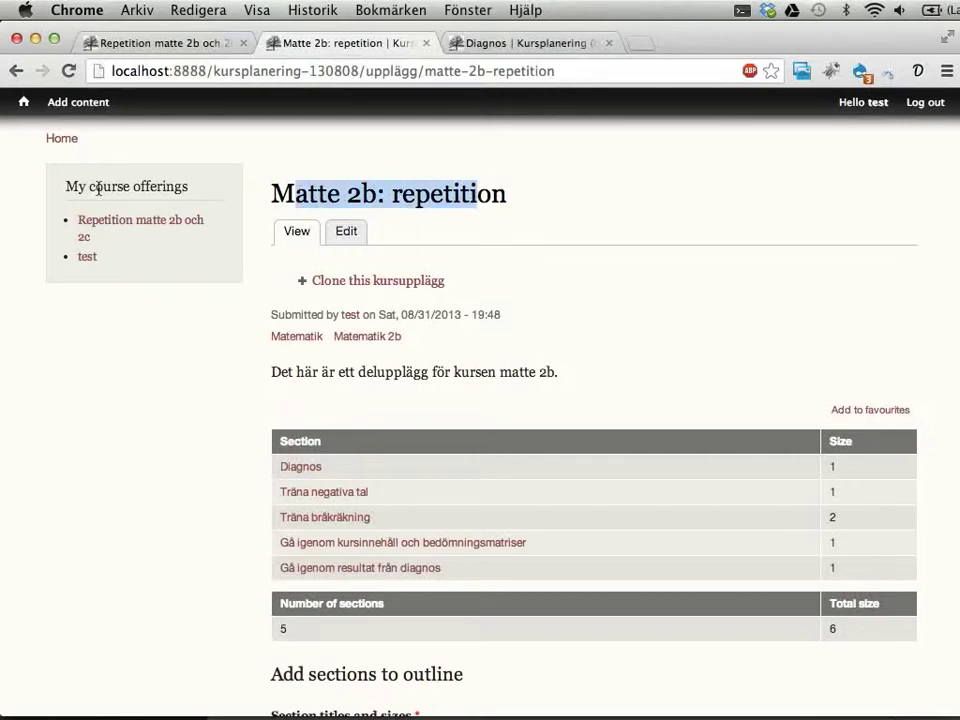
{"action": "mouse_move", "coordinate": [60, 103]}
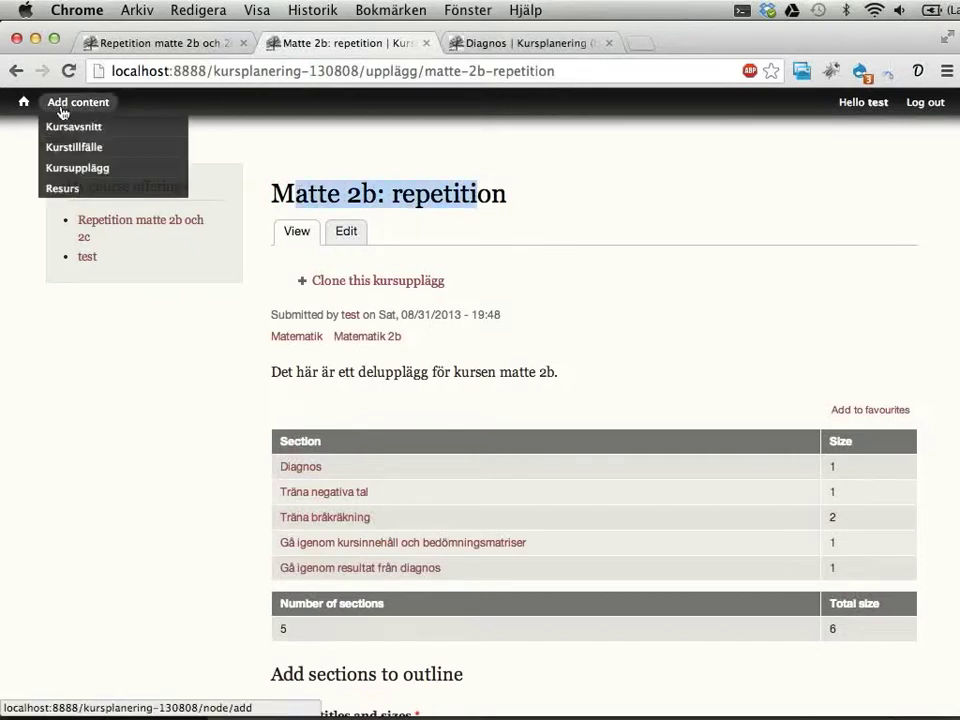
Step: Create and save a new Kursupplägg titled 'Matte 2b: linjära funktioner', correcting the typo
{"action": "left_click", "coordinate": [67, 172]}
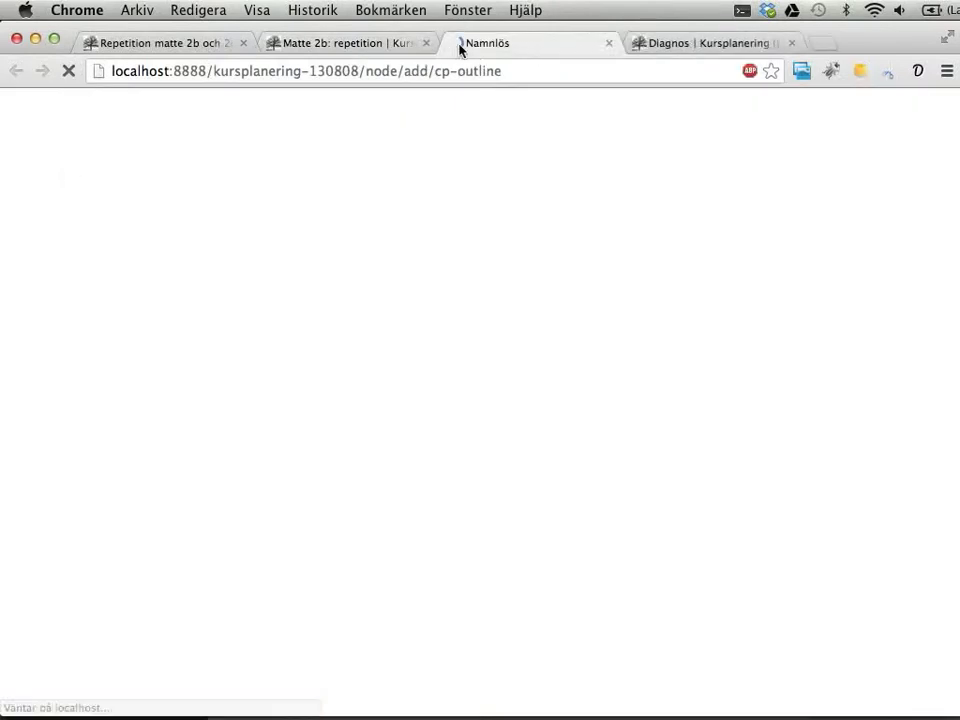
{"action": "left_click_drag", "start_coordinate": [495, 43], "coordinate": [364, 45]}
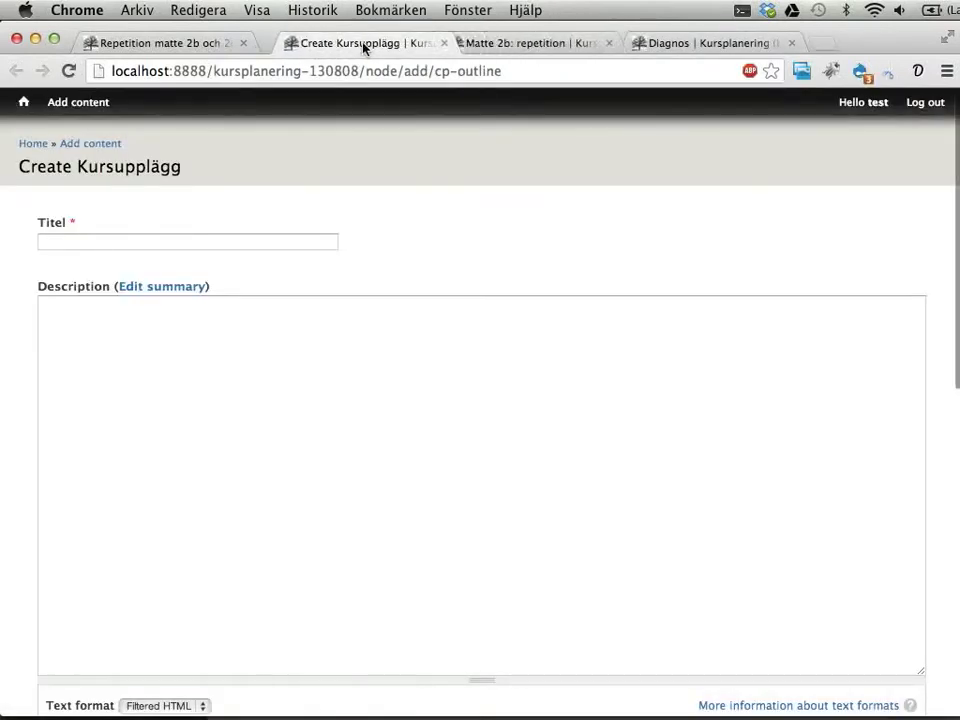
{"action": "left_click", "coordinate": [162, 241]}
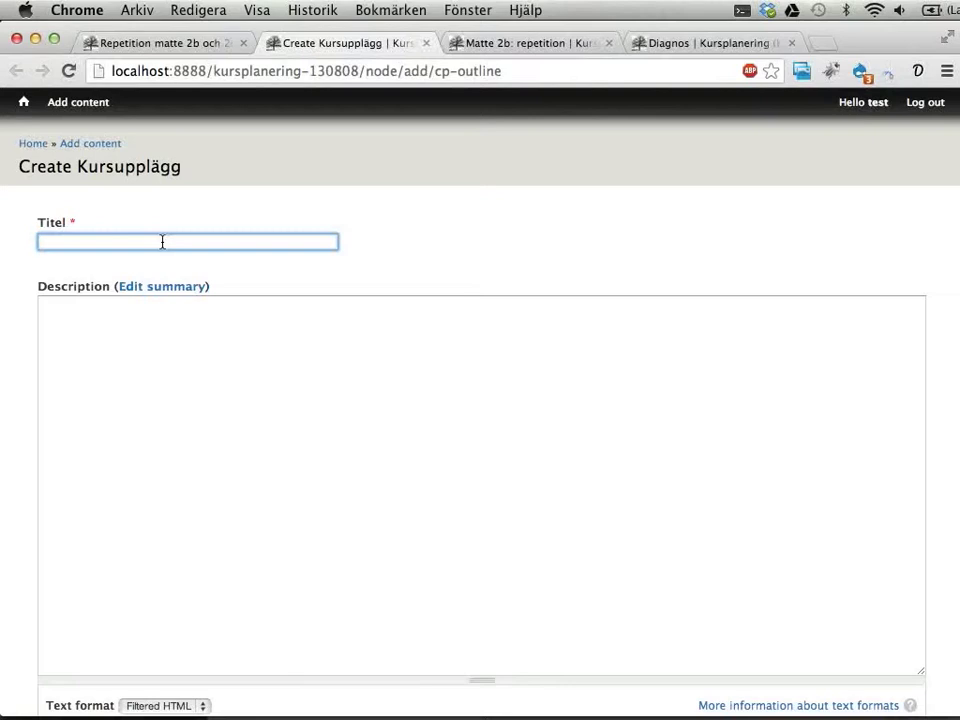
{"action": "type", "text": "Matte "}
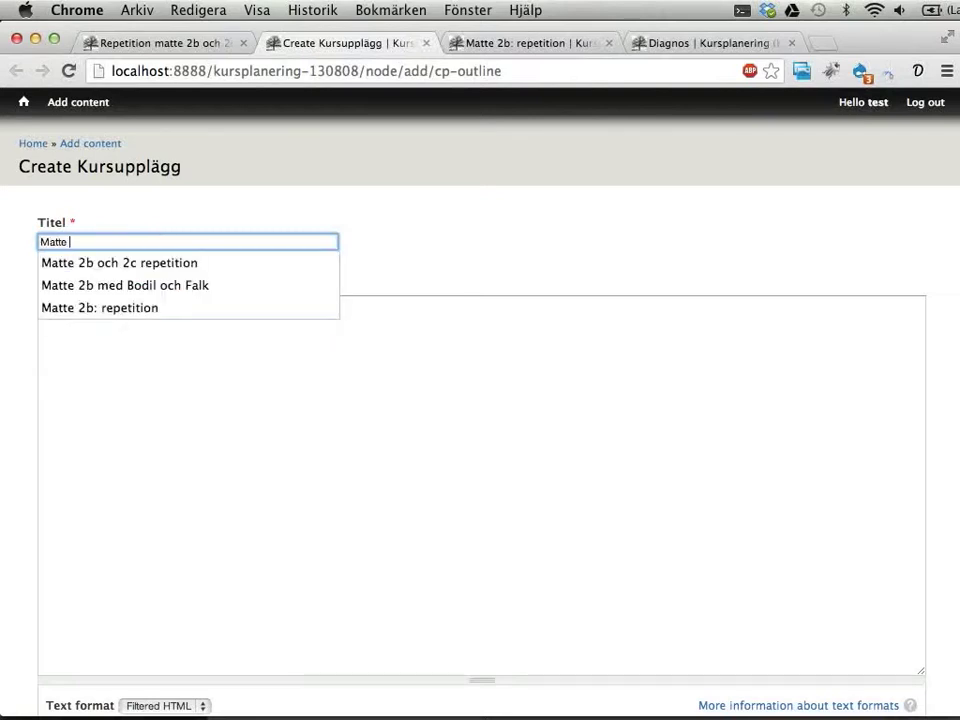
{"action": "type", "text": "2b: linjär"}
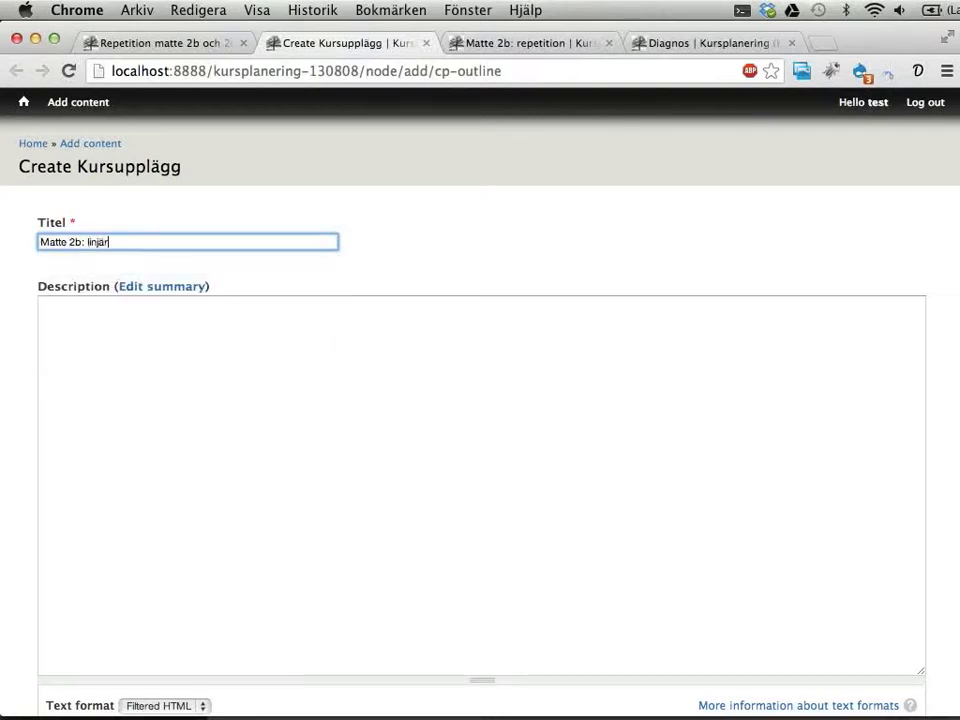
{"action": "type", "text": "a funktinoer"}
{"action": "left_click", "coordinate": [148, 242]}
{"action": "type", "text": "nktion"}
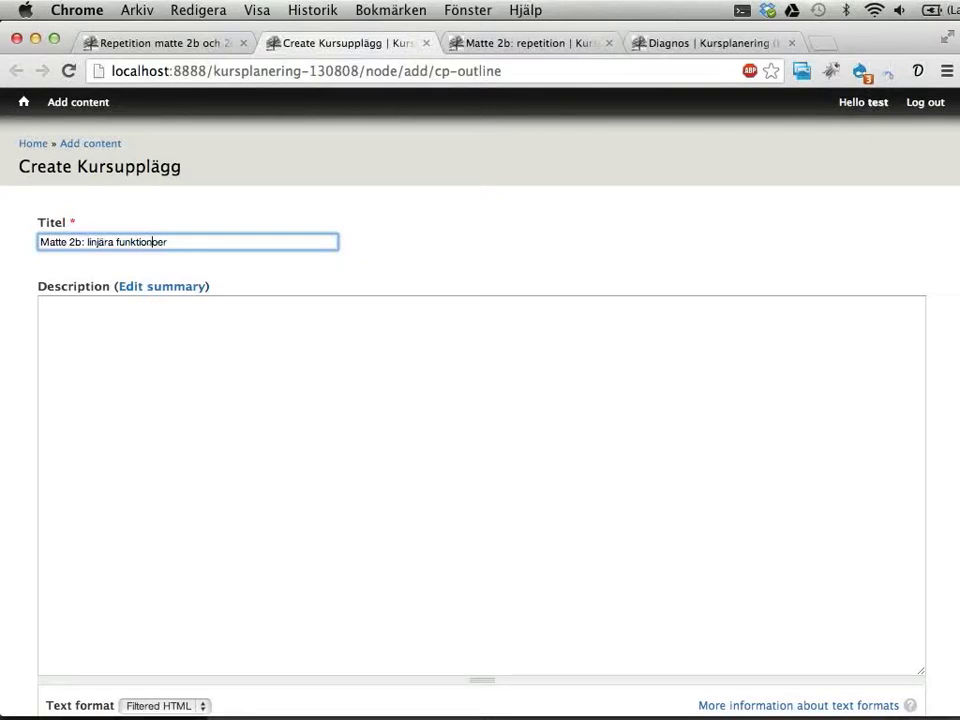
{"action": "left_click", "coordinate": [431, 456]}
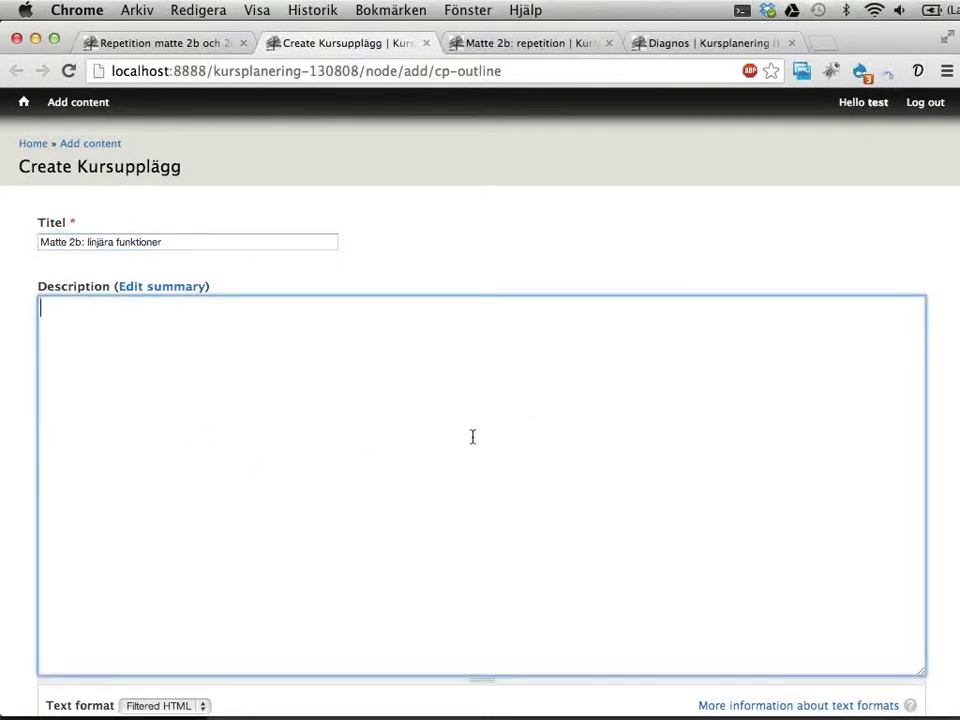
{"action": "scroll", "coordinate": [551, 435], "scroll_direction": "down", "scroll_amount": 10}
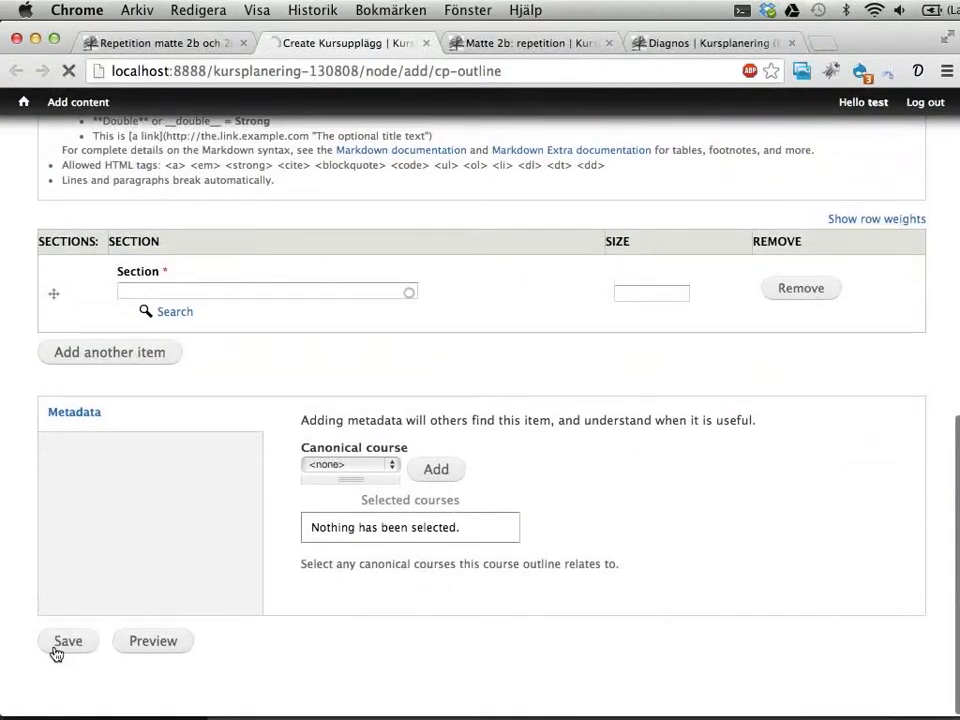
{"action": "left_click", "coordinate": [56, 651]}
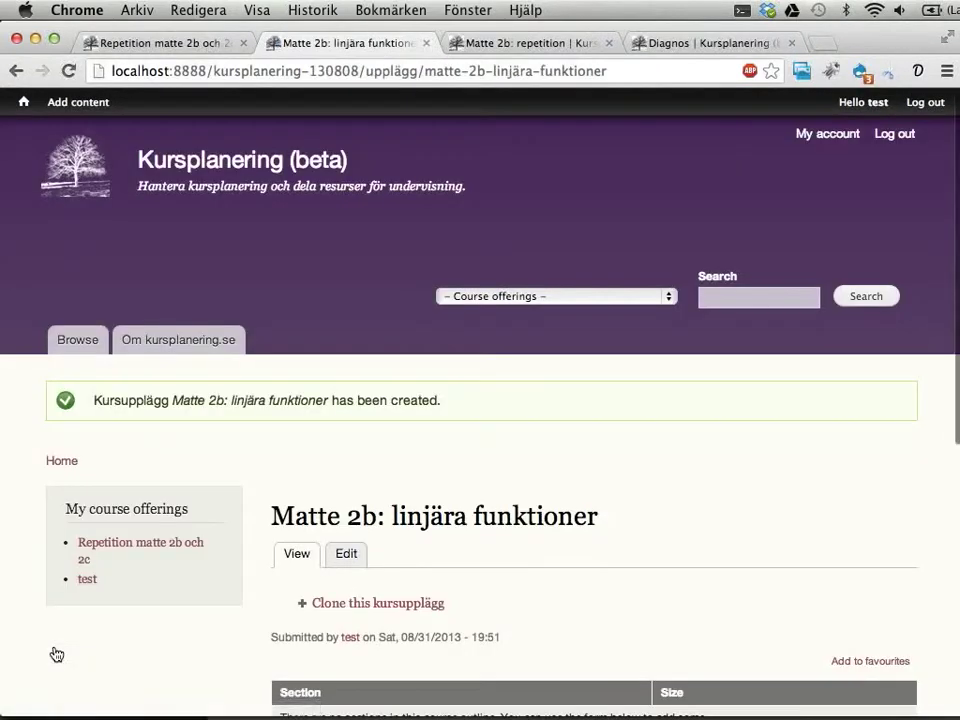
{"action": "scroll", "coordinate": [529, 409], "scroll_direction": "down", "scroll_amount": 3}
{"action": "left_click", "coordinate": [380, 628]}
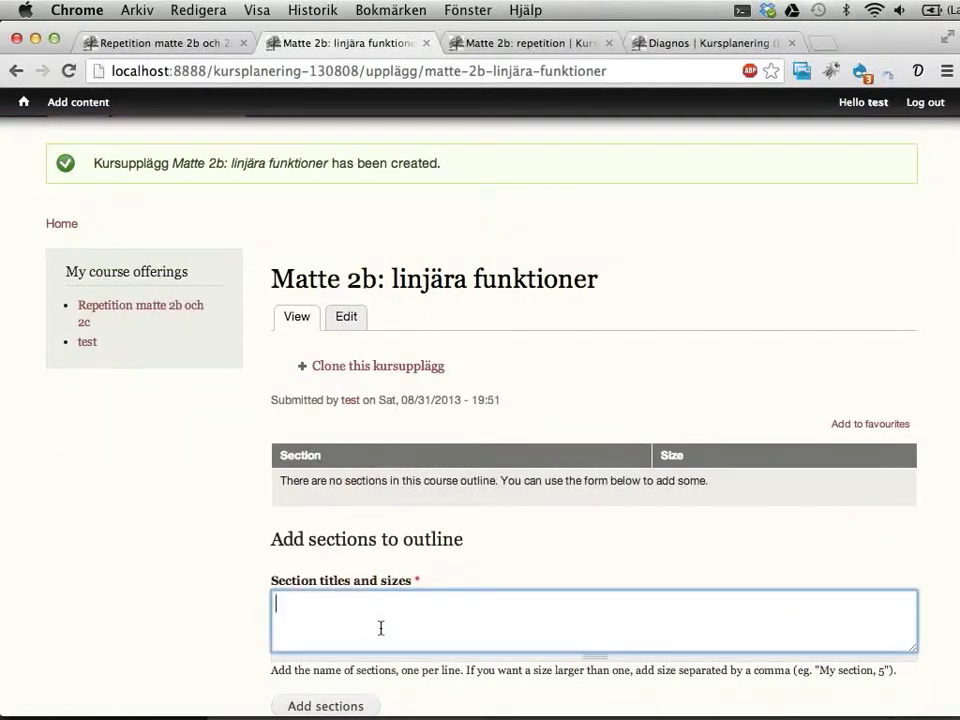
{"action": "left_click_drag", "start_coordinate": [270, 279], "coordinate": [596, 276]}
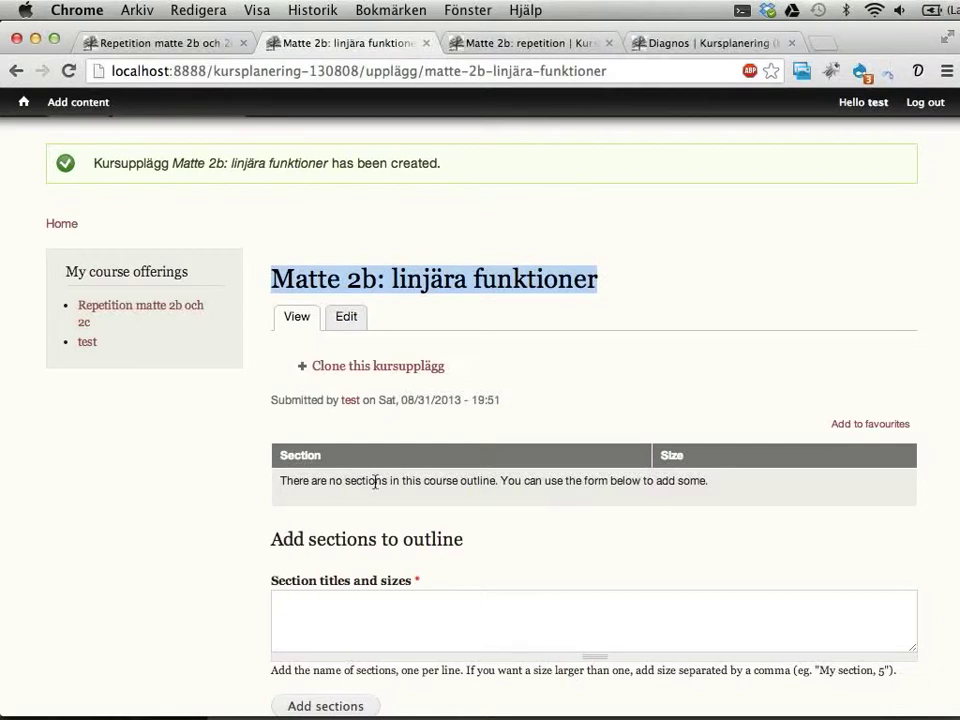
{"action": "left_click", "coordinate": [521, 40]}
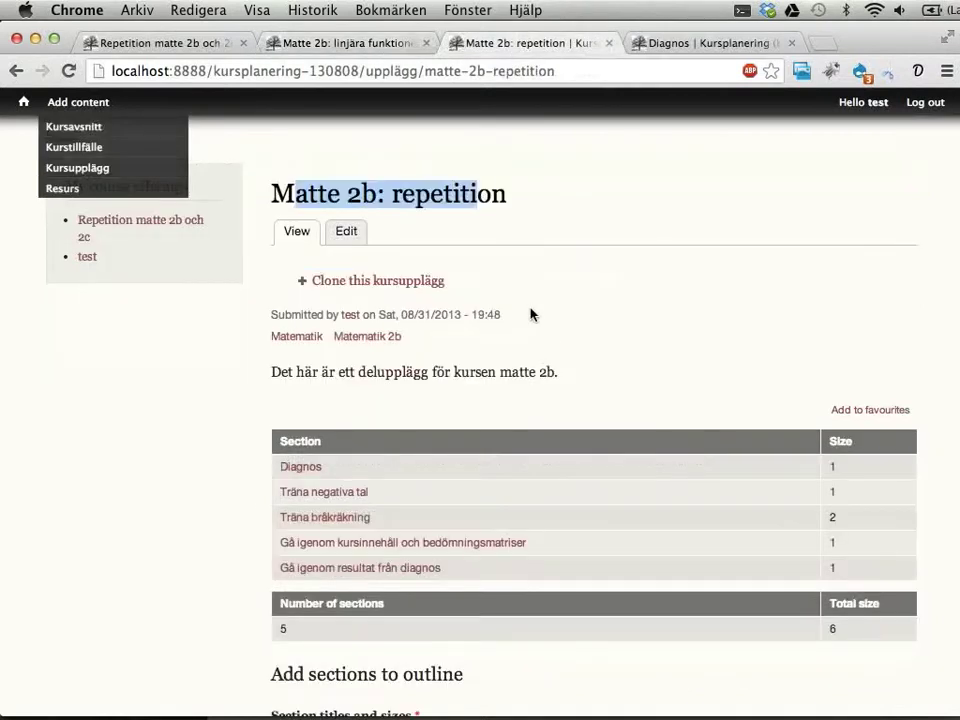
{"action": "left_click", "coordinate": [350, 42]}
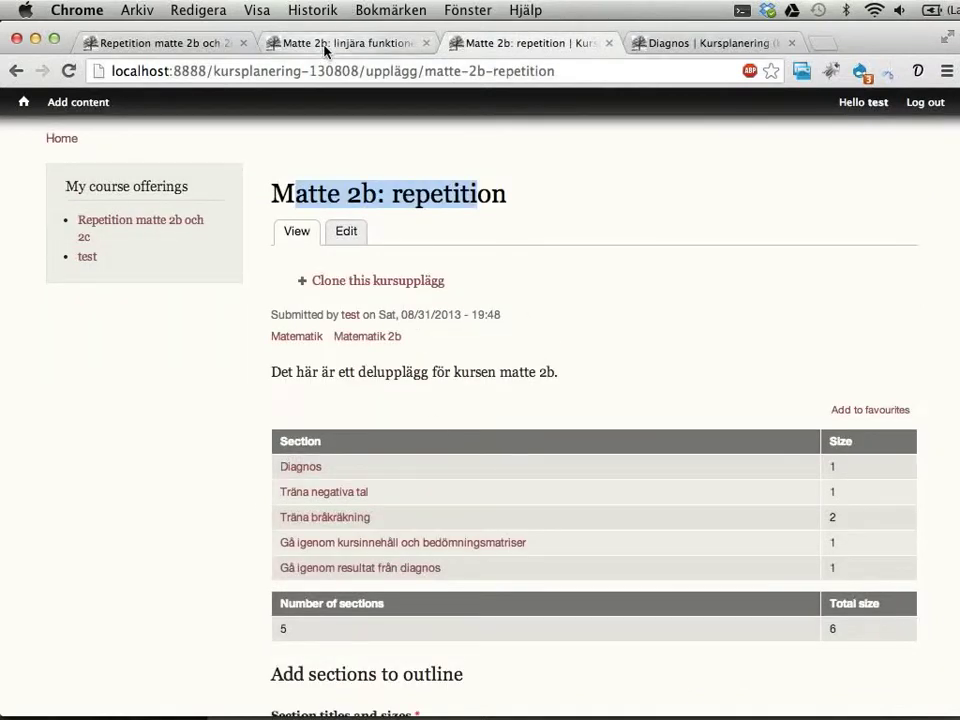
{"action": "scroll", "coordinate": [396, 322], "scroll_direction": "down", "scroll_amount": 3}
Step: Type sections 'Förstå vad räta linjer är', 'Räkna ut lutning på räka linjer' and 'Hitta m-värde för räta linjer'
{"action": "left_click", "coordinate": [354, 441]}
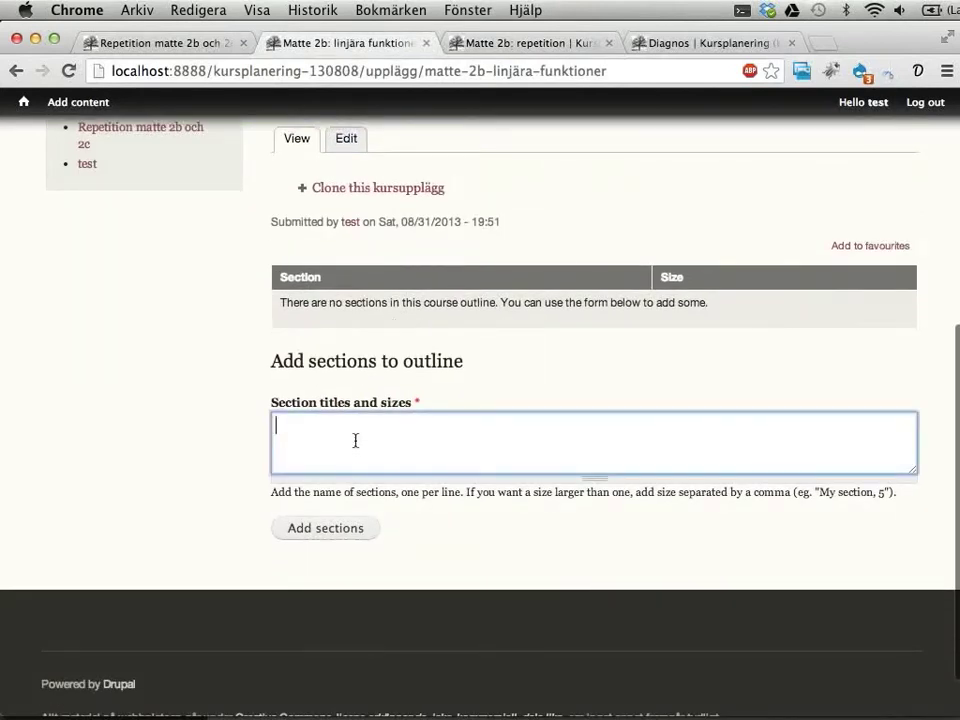
{"action": "scroll", "coordinate": [354, 441], "scroll_direction": "up", "scroll_amount": 2}
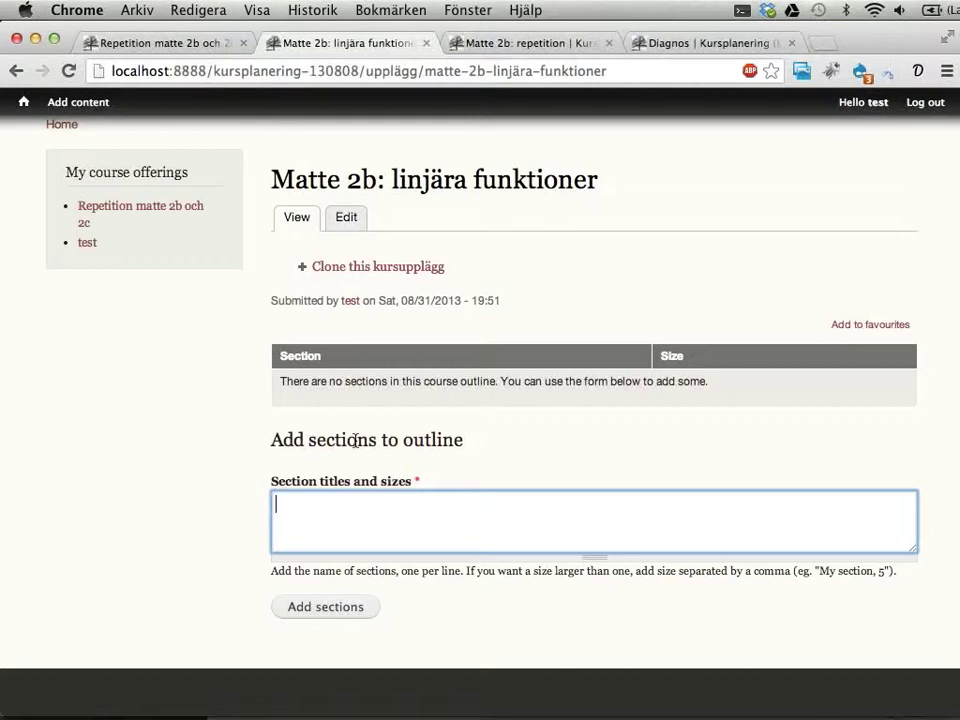
{"action": "type", "text": "Förstå vad räta linjer"}
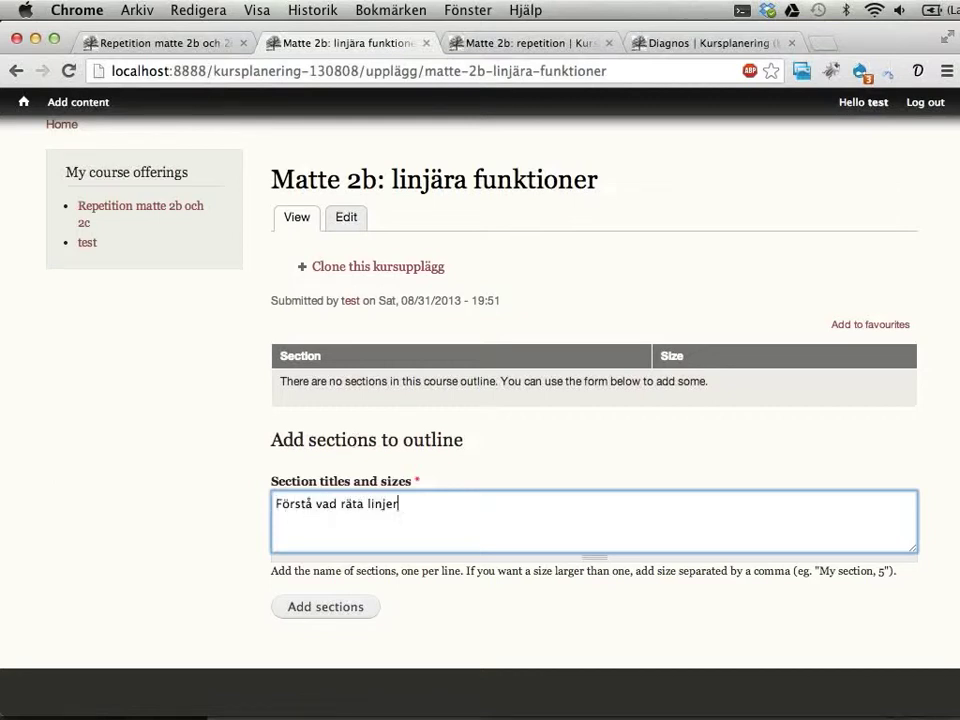
{"action": "type", "text": " är"}
{"action": "key", "text": "Return"}
{"action": "type", "text": "Räkna ut lutning på räk"}
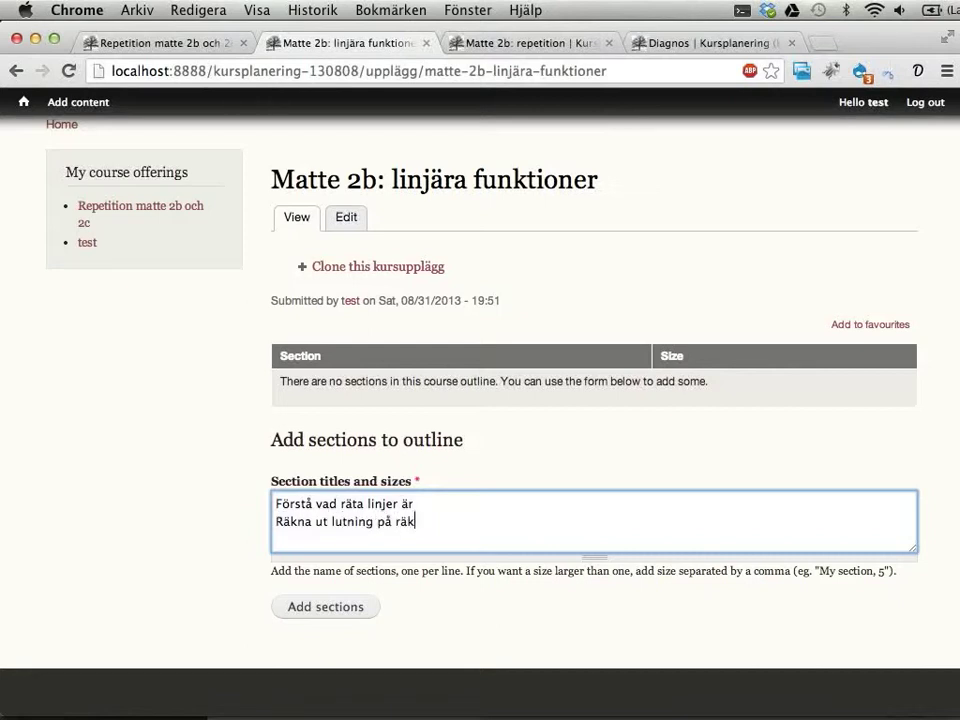
{"action": "type", "text": "a linjer"}
{"action": "key", "text": "Return"}
{"action": "type", "text": "Hitta m-vä"}
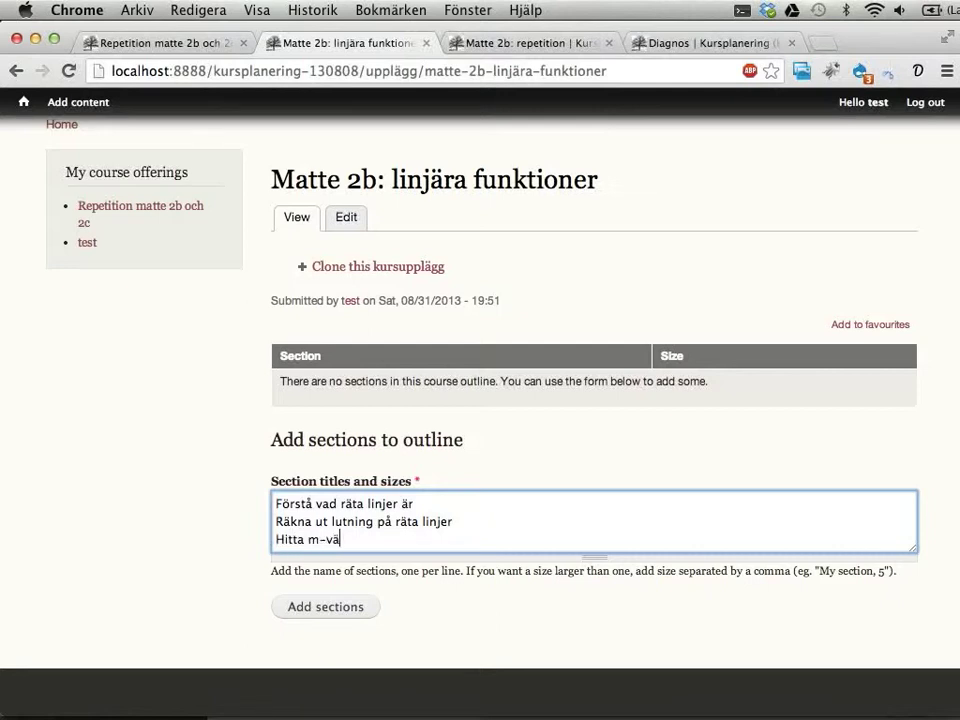
{"action": "type", "text": "rde för räta linjer"}
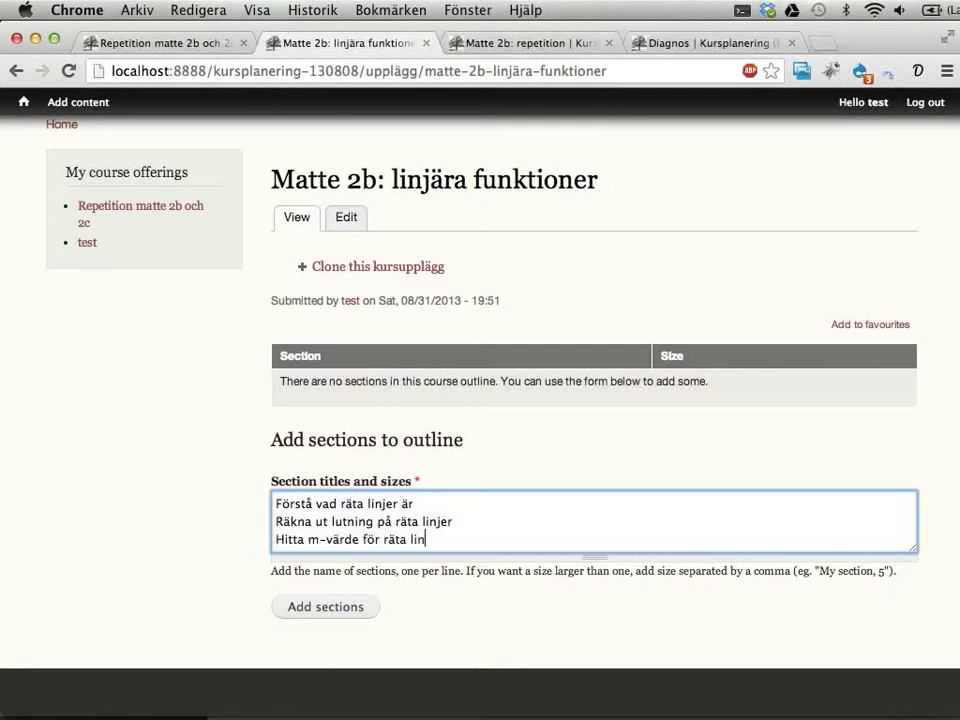
Step: Add 'Problemlösning med räta linjer, 3' and 'Delprov: räta linjer' as the last two sections
{"action": "key", "text": "Return"}
{"action": "type", "text": "Problem"}
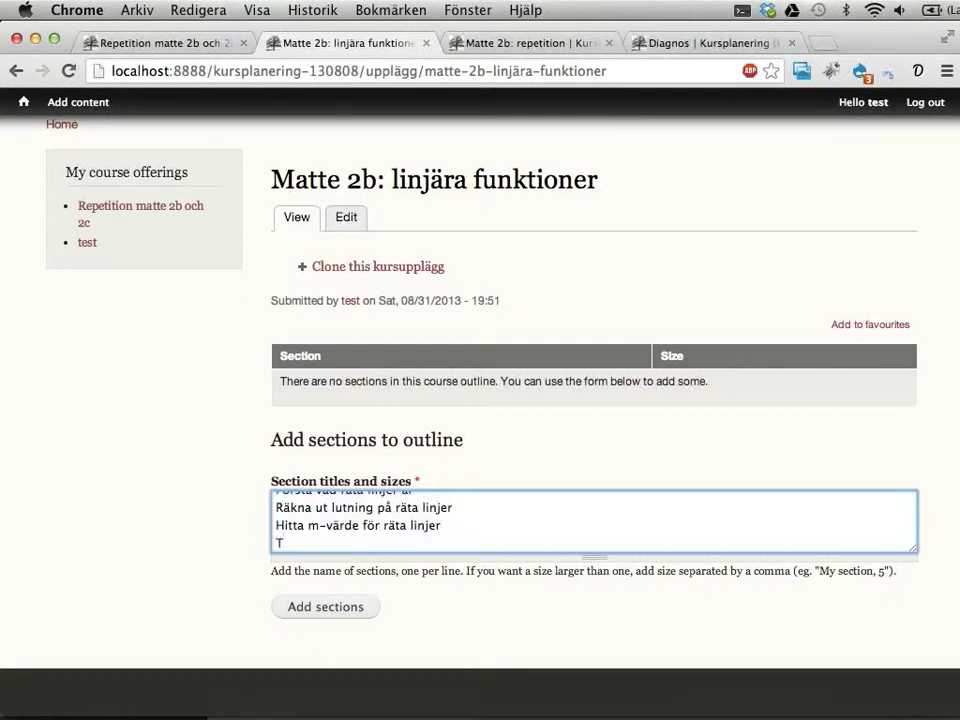
{"action": "type", "text": "lösning med "}
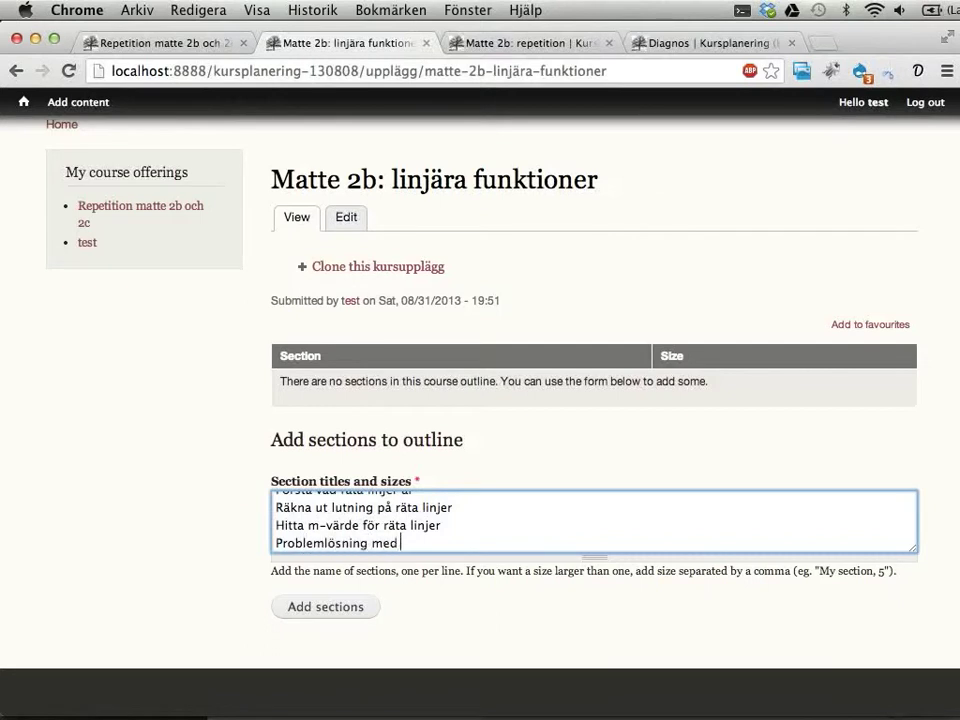
{"action": "type", "text": "räta linjer, 3"}
{"action": "key", "text": "shift+Left"}
{"action": "key", "text": "shift+Left"}
{"action": "key", "text": "Right"}
{"action": "key", "text": "Return"}
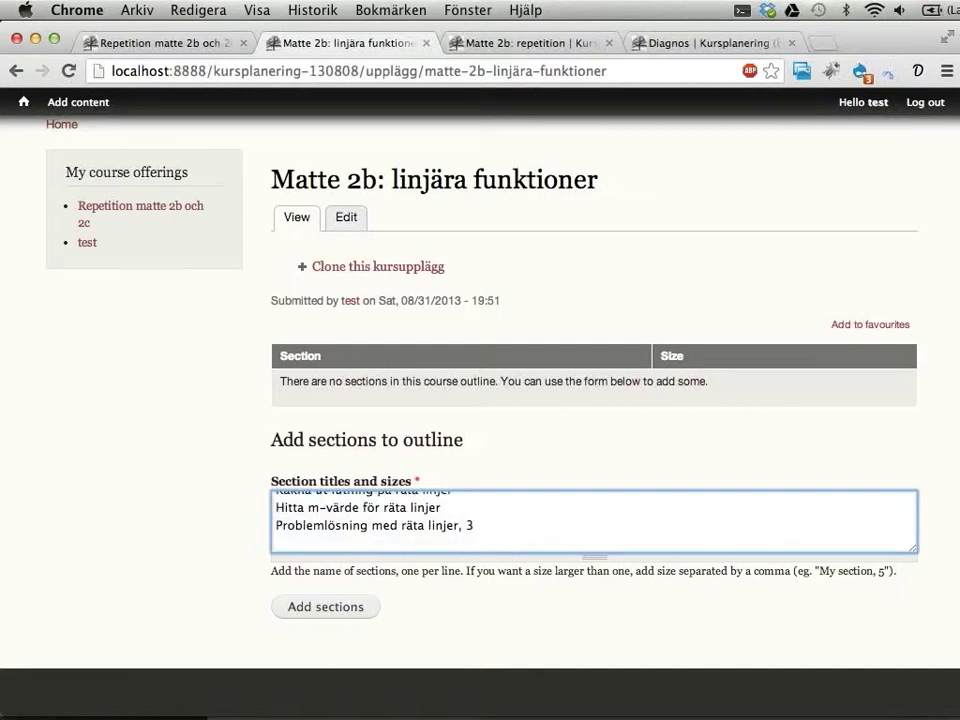
{"action": "type", "text": "Delprov: räta linjer"}
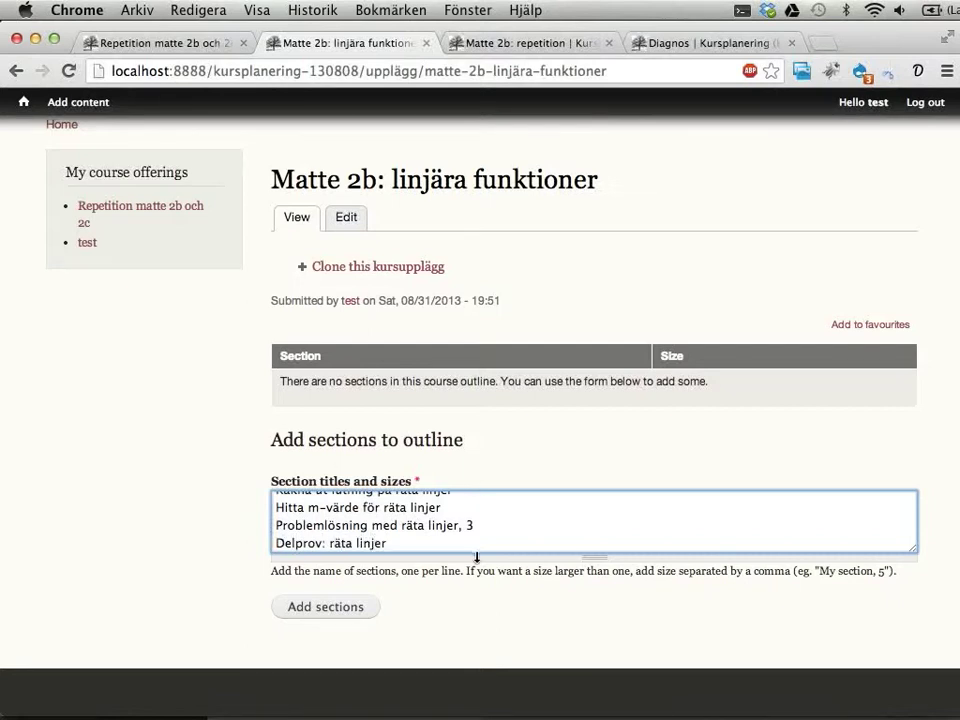
{"action": "left_click_drag", "start_coordinate": [477, 557], "coordinate": [490, 630]}
{"action": "scroll", "coordinate": [550, 505], "scroll_direction": "down", "scroll_amount": 1}
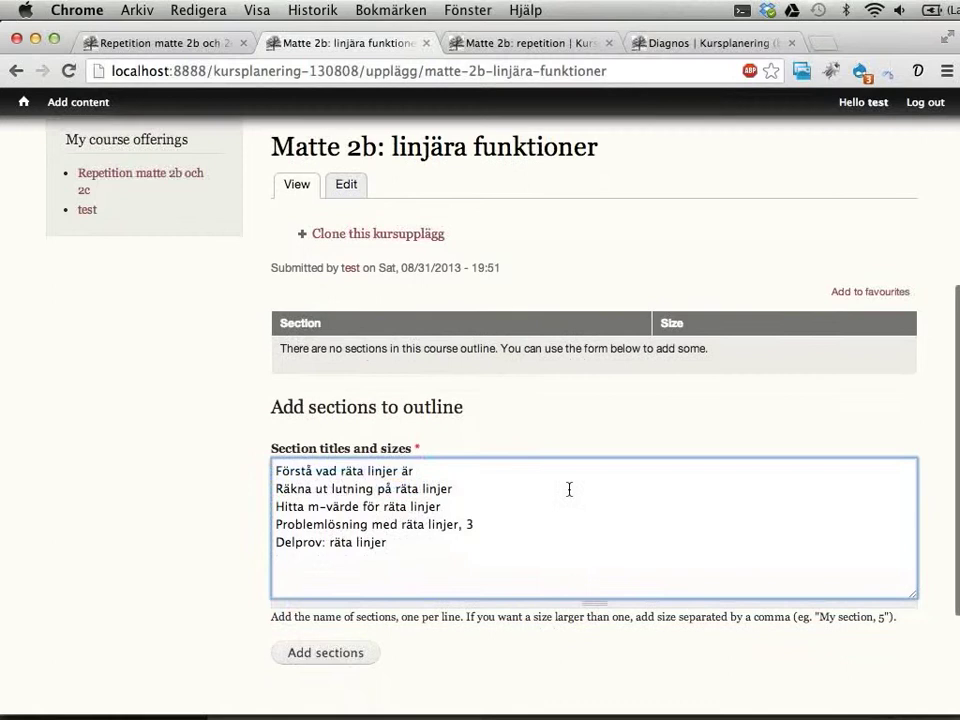
Step: Submit the five sections and check the table: Problemlösning sized 3, total size 7
{"action": "left_click", "coordinate": [341, 651]}
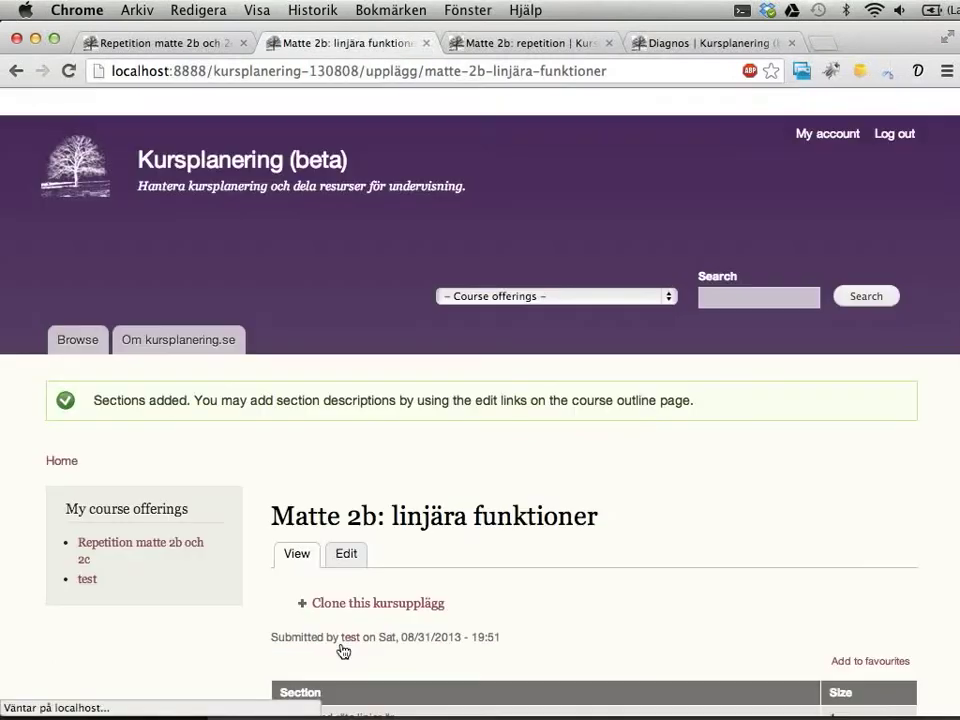
{"action": "scroll", "coordinate": [450, 540], "scroll_direction": "down", "scroll_amount": 5}
{"action": "scroll", "coordinate": [505, 520], "scroll_direction": "down", "scroll_amount": 1}
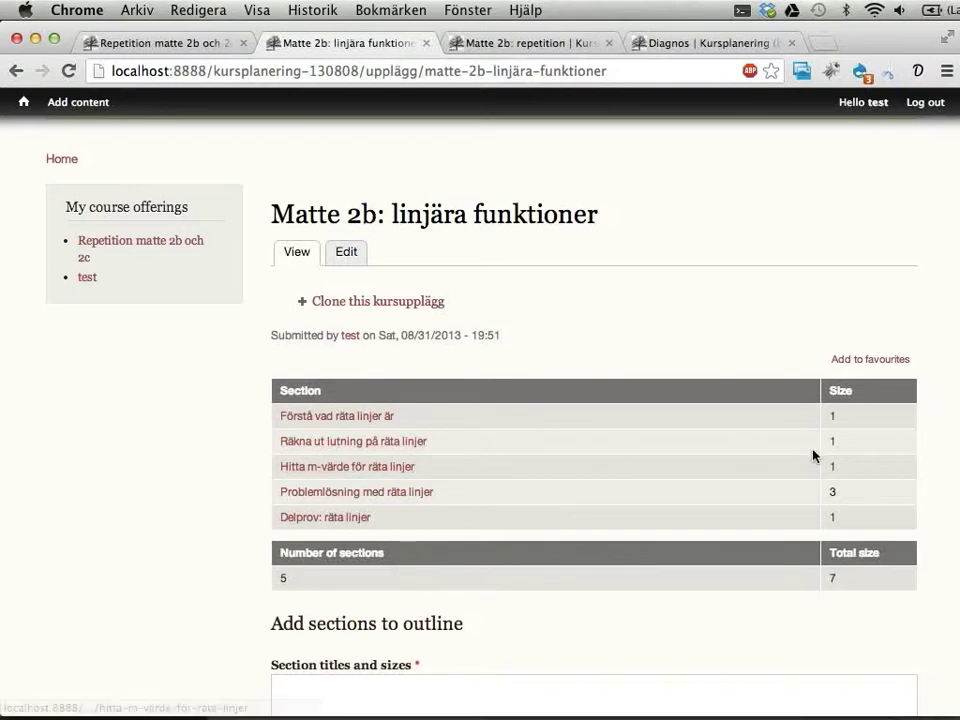
{"action": "double_click", "coordinate": [834, 466]}
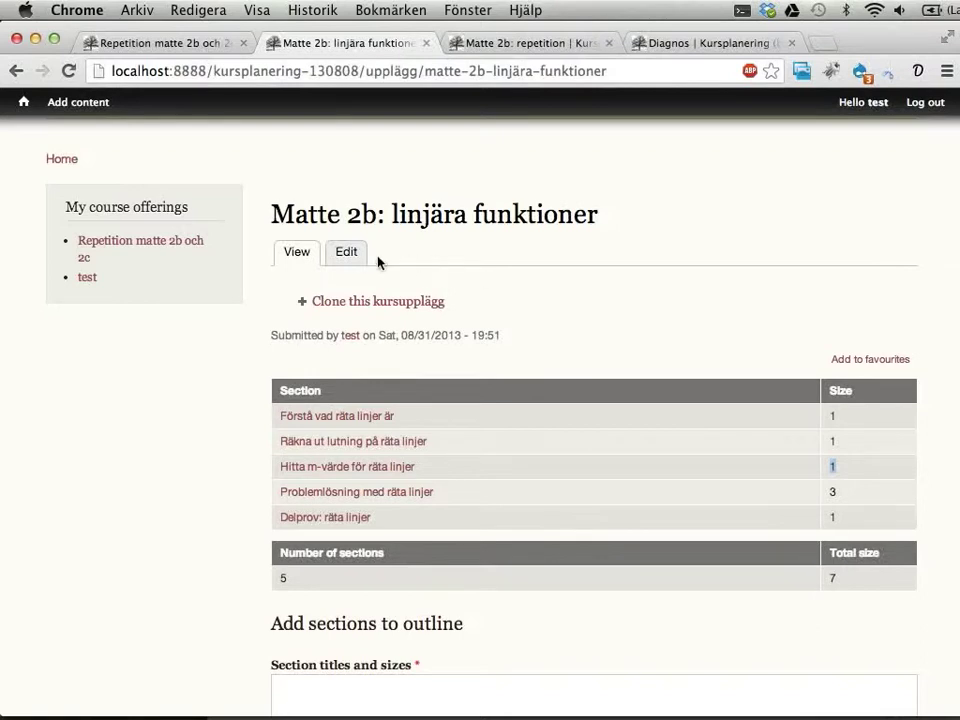
Step: In the linjära funktioner outline, change Hitta m-värde för räta linjer's size from 1 to 2
{"action": "left_click", "coordinate": [346, 254]}
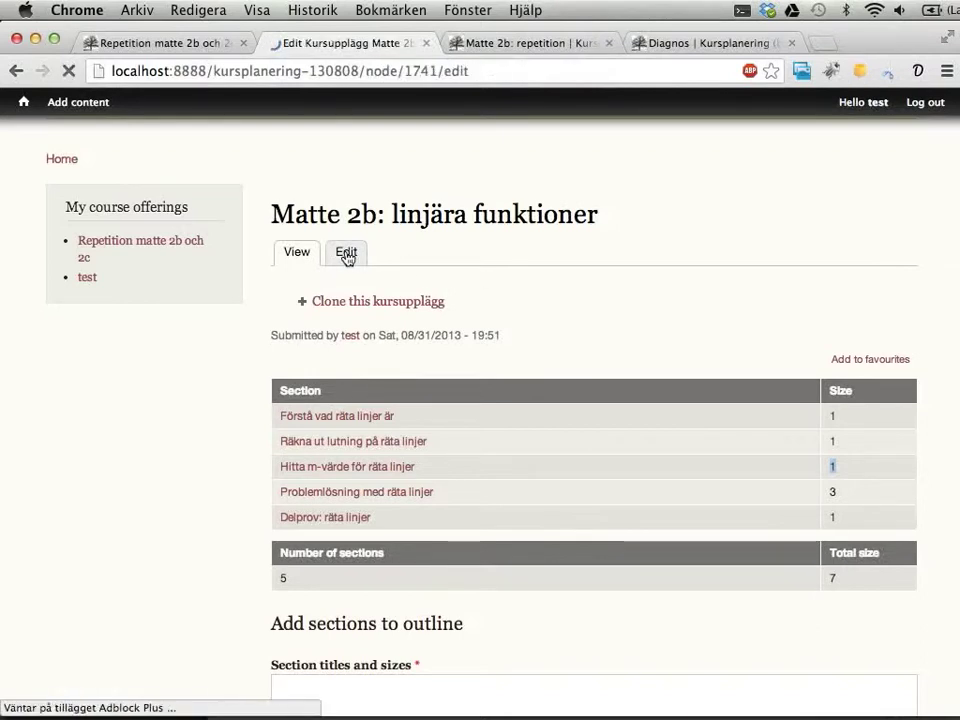
{"action": "scroll", "coordinate": [540, 303], "scroll_direction": "down", "scroll_amount": 10}
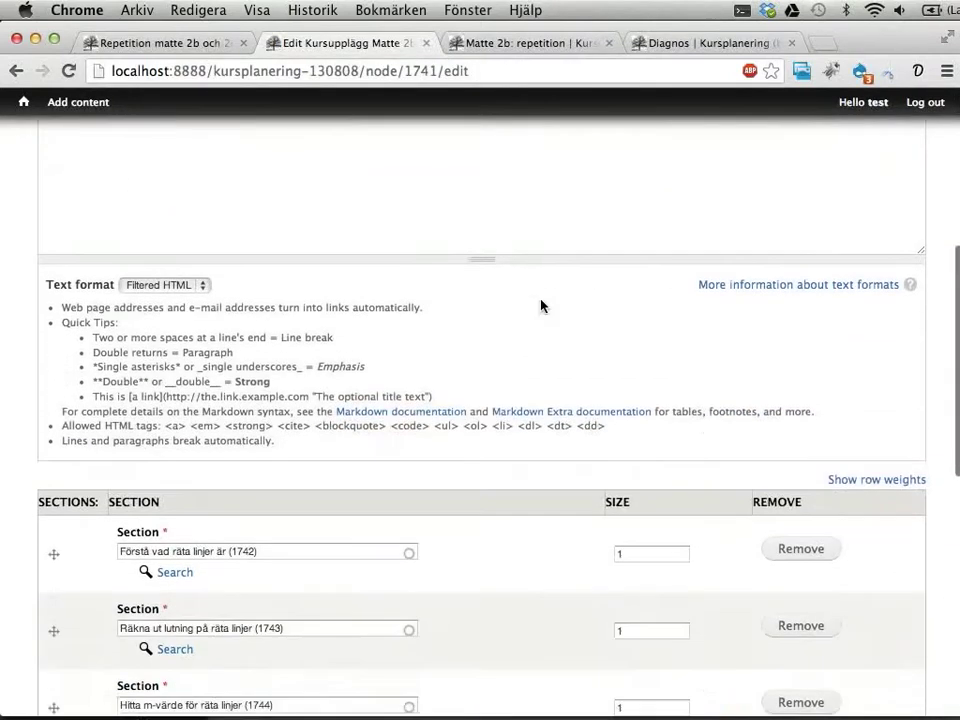
{"action": "scroll", "coordinate": [540, 305], "scroll_direction": "down", "scroll_amount": 2}
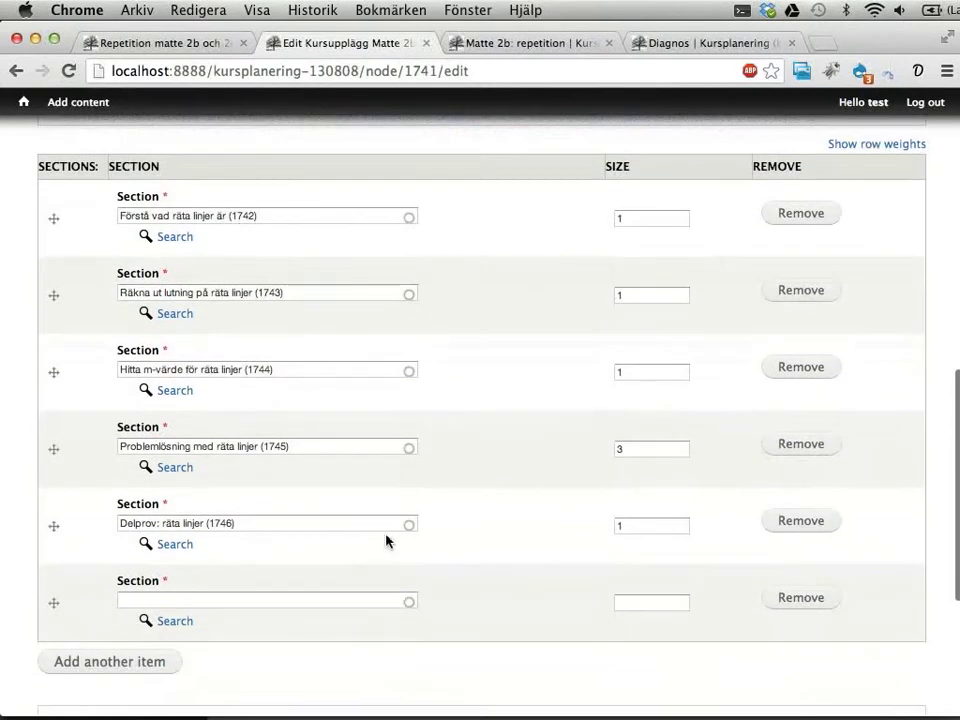
{"action": "left_click", "coordinate": [636, 370]}
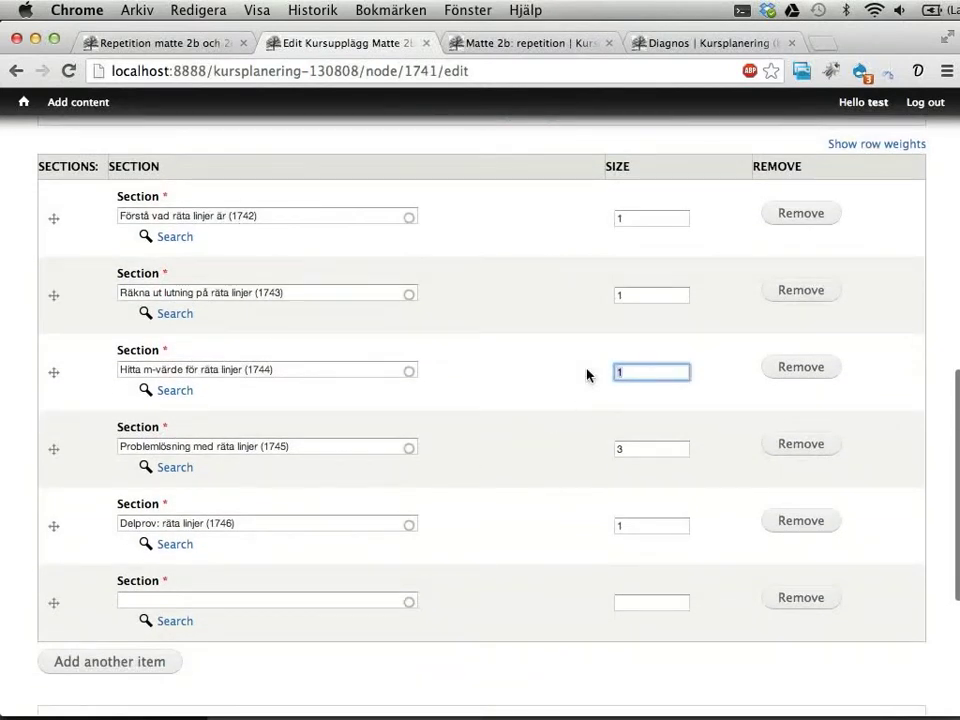
{"action": "type", "text": "2"}
{"action": "left_click", "coordinate": [568, 378]}
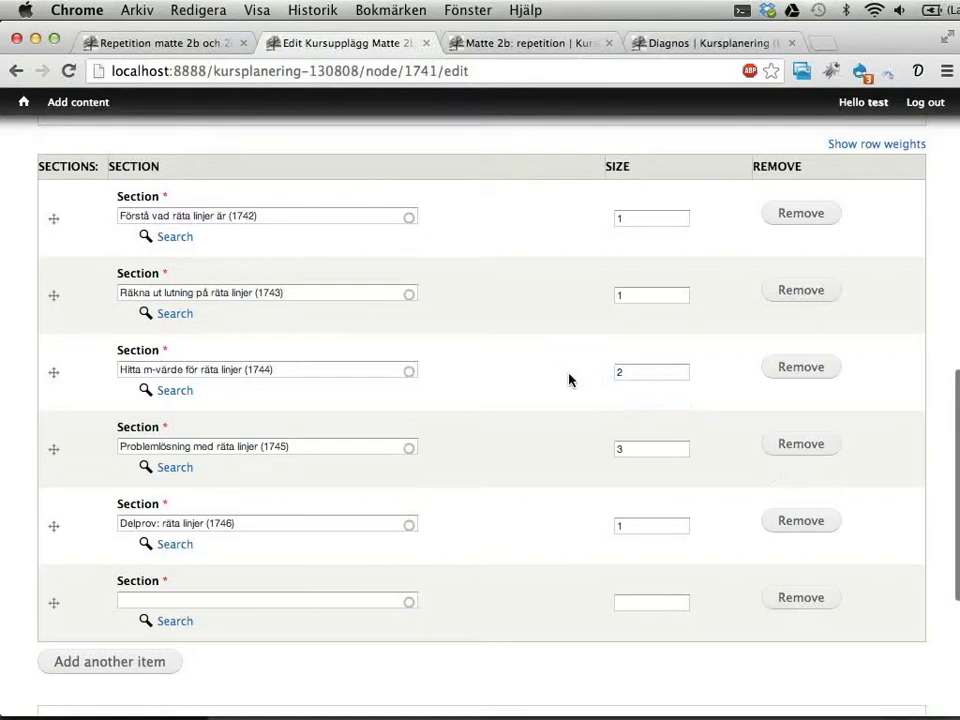
Step: Save the Matte 2b: linjära funktioner outline, now totalling 8
{"action": "left_click_drag", "start_coordinate": [56, 529], "coordinate": [60, 536]}
{"action": "scroll", "coordinate": [371, 399], "scroll_direction": "down", "scroll_amount": 5}
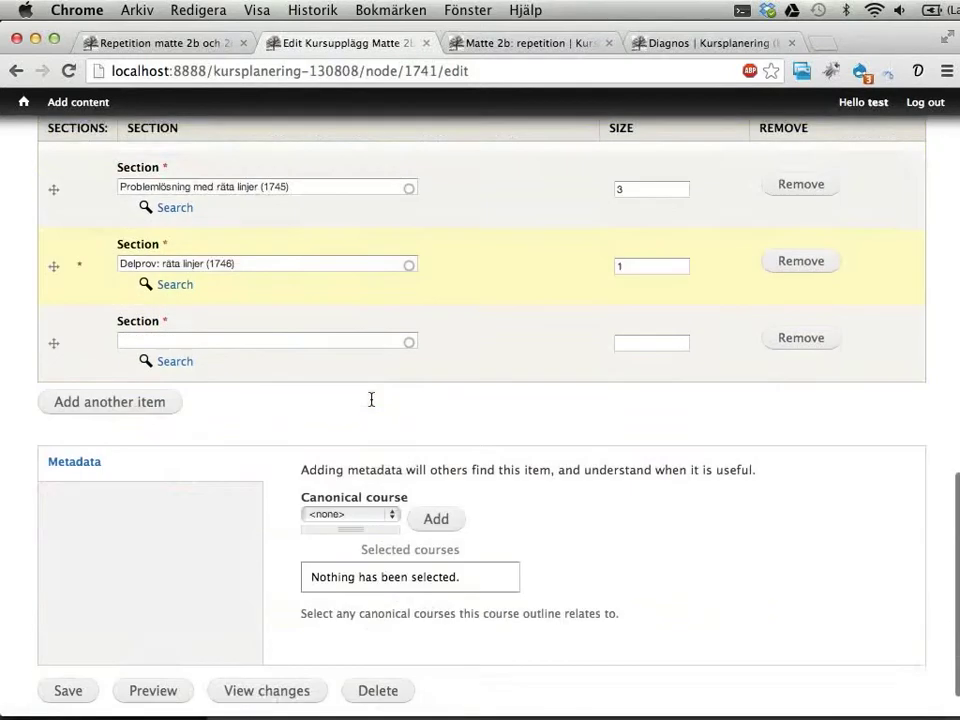
{"action": "left_click", "coordinate": [54, 650]}
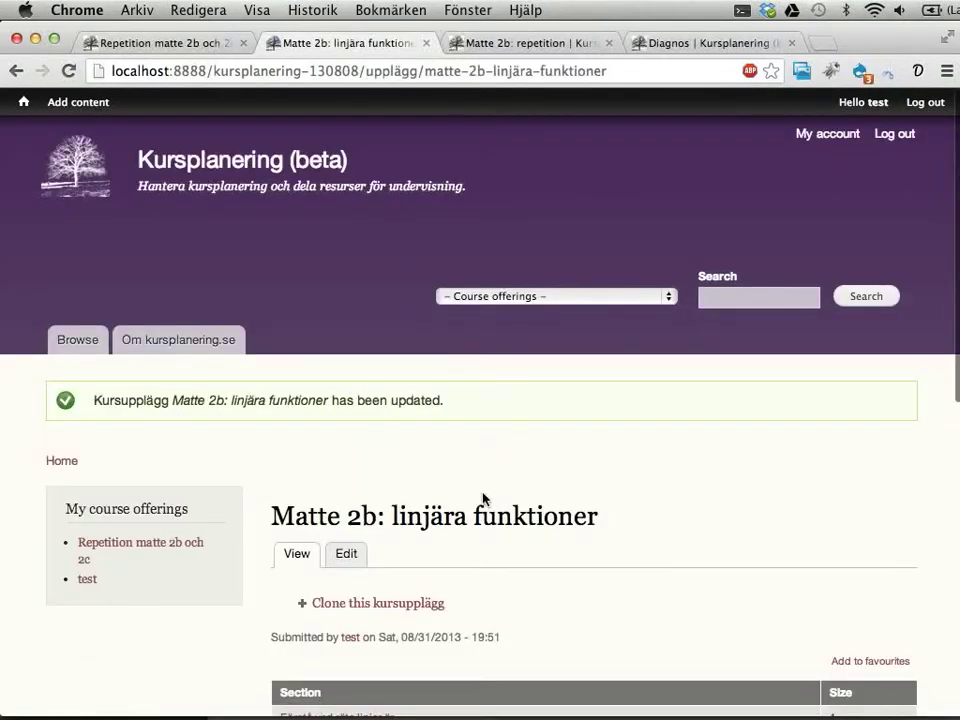
{"action": "scroll", "coordinate": [487, 499], "scroll_direction": "down", "scroll_amount": 3}
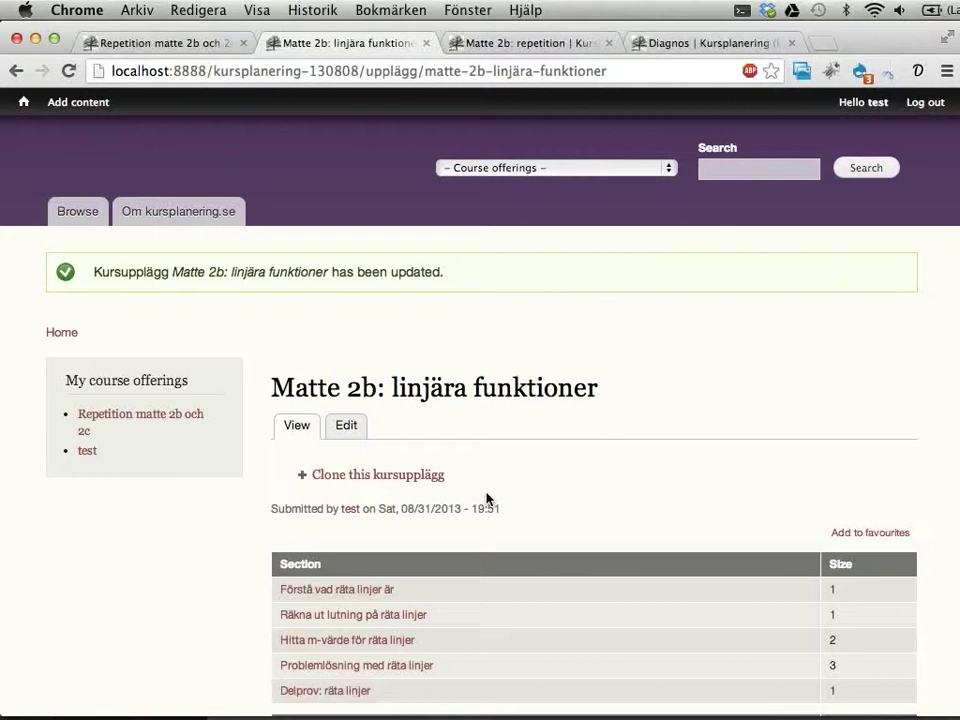
{"action": "left_click_drag", "start_coordinate": [307, 389], "coordinate": [563, 392]}
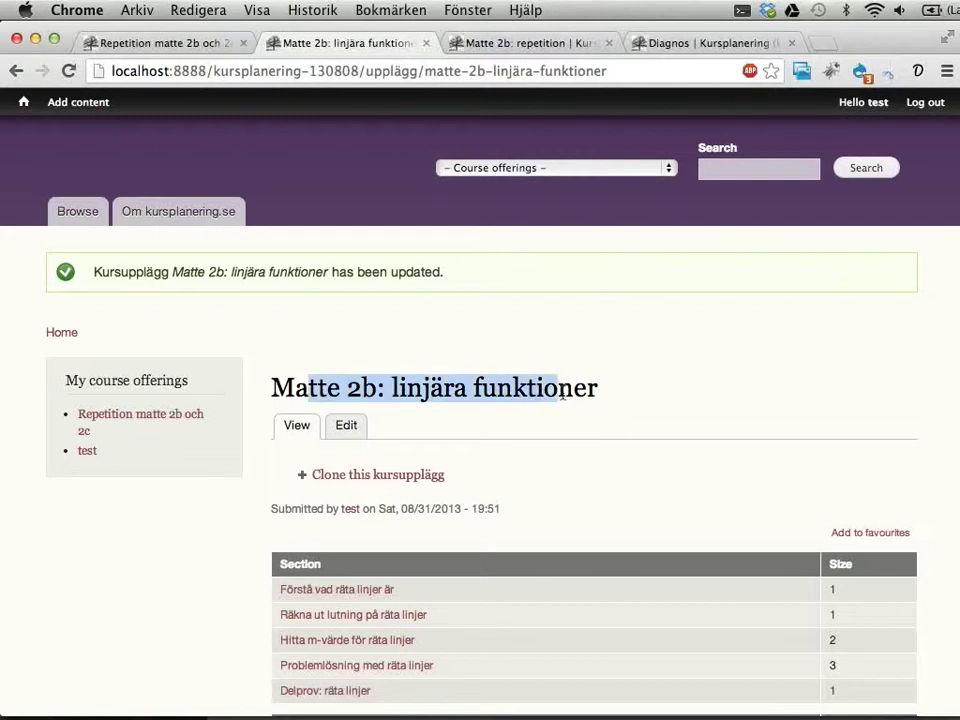
{"action": "left_click", "coordinate": [512, 384]}
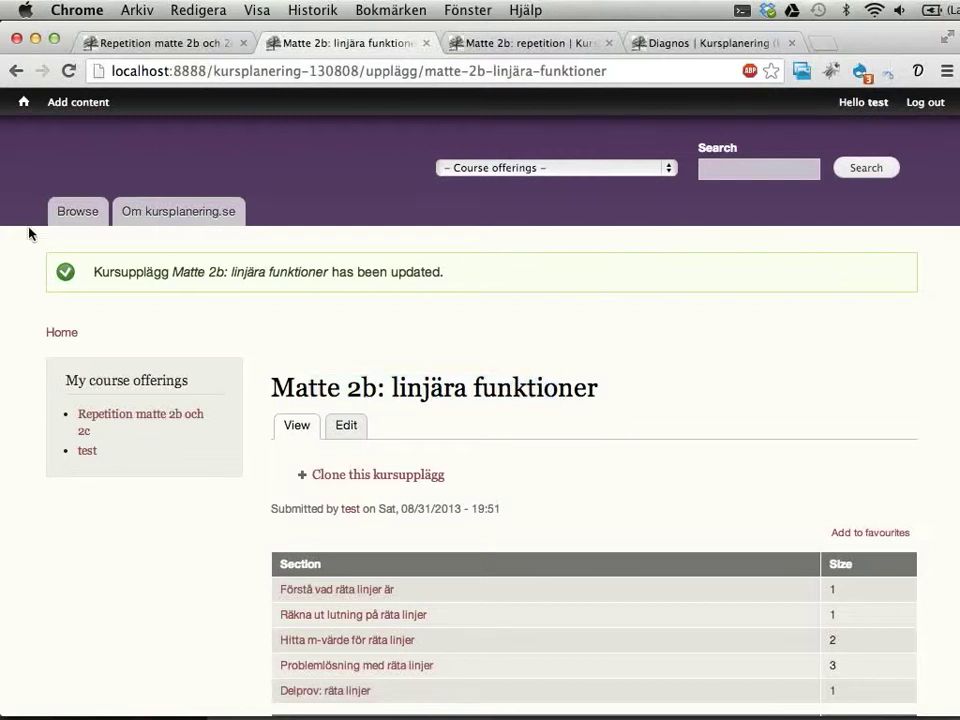
{"action": "mouse_move", "coordinate": [72, 101]}
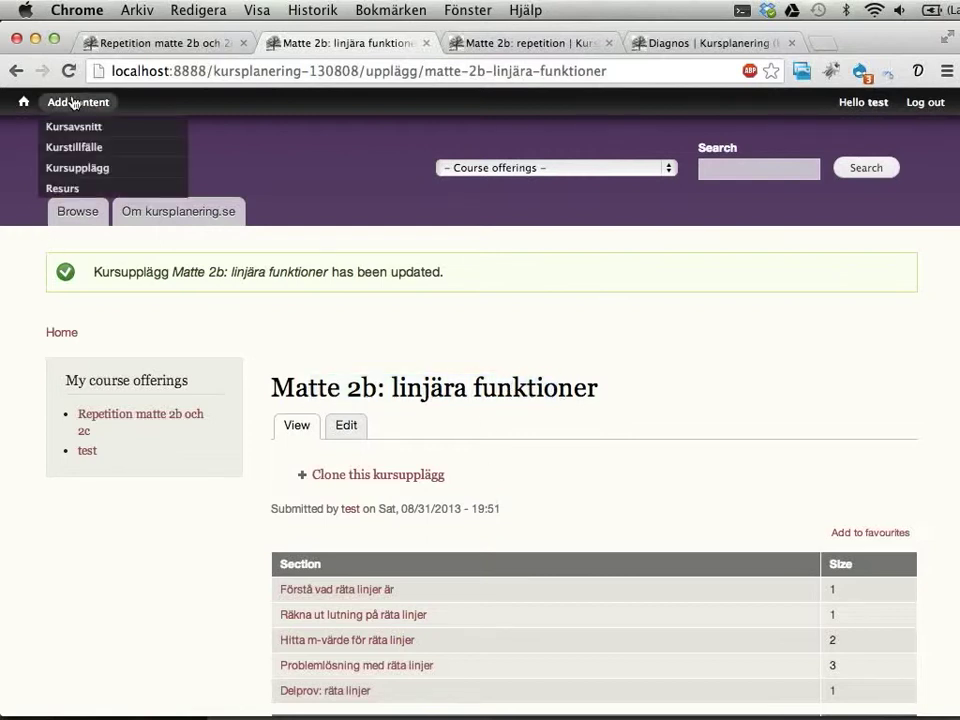
Step: Create a new Kursupplägg titled 'Falks planering för matte 2b'
{"action": "left_click", "coordinate": [69, 169]}
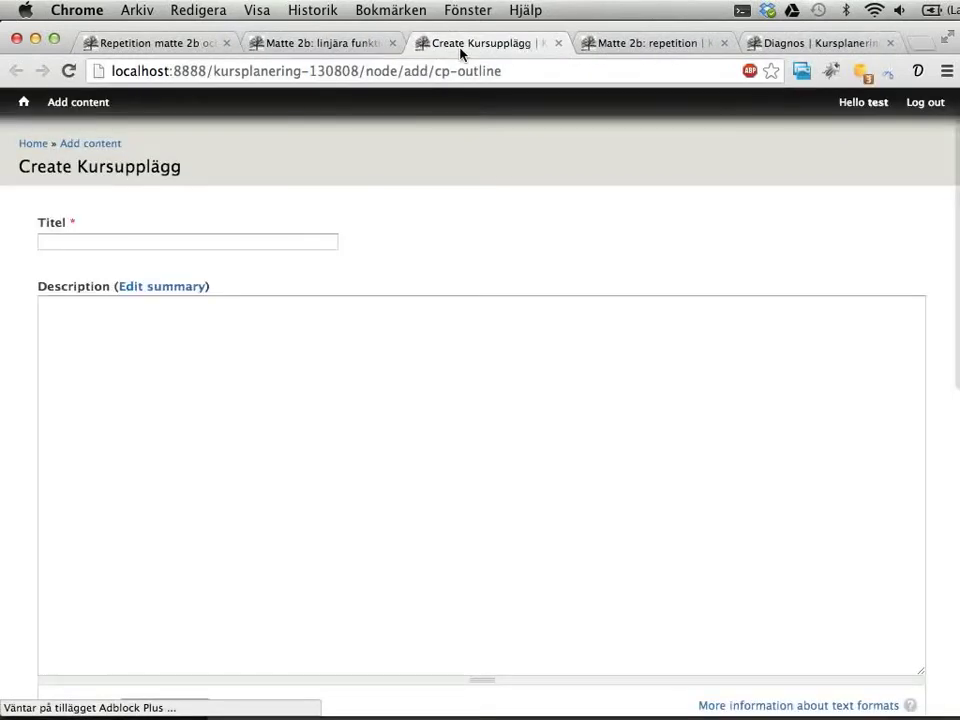
{"action": "left_click_drag", "start_coordinate": [463, 45], "coordinate": [343, 45]}
{"action": "left_click", "coordinate": [172, 240]}
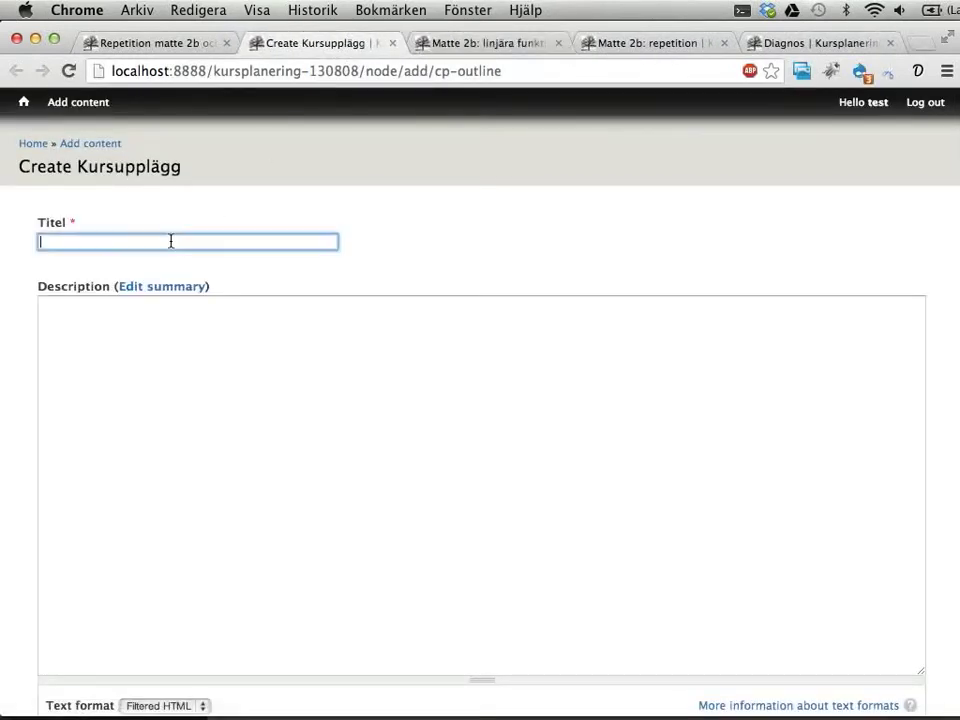
{"action": "type", "text": "Falks planering för matte 2b"}
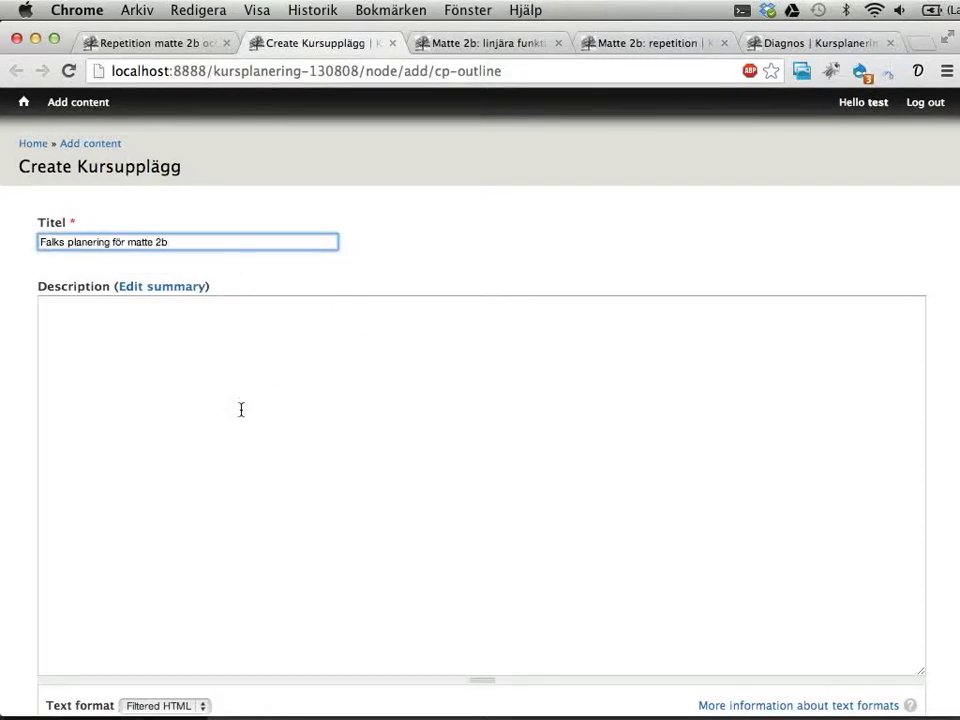
{"action": "left_click", "coordinate": [396, 437]}
{"action": "scroll", "coordinate": [583, 455], "scroll_direction": "down", "scroll_amount": 3}
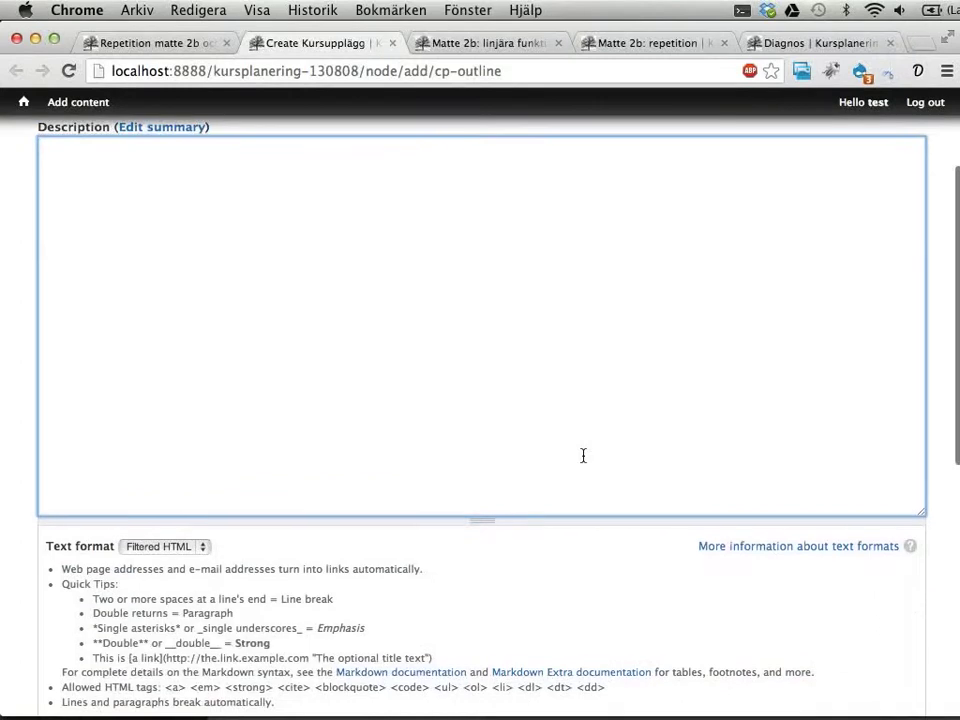
{"action": "scroll", "coordinate": [568, 362], "scroll_direction": "down", "scroll_amount": 8}
{"action": "scroll", "coordinate": [568, 369], "scroll_direction": "down", "scroll_amount": 2}
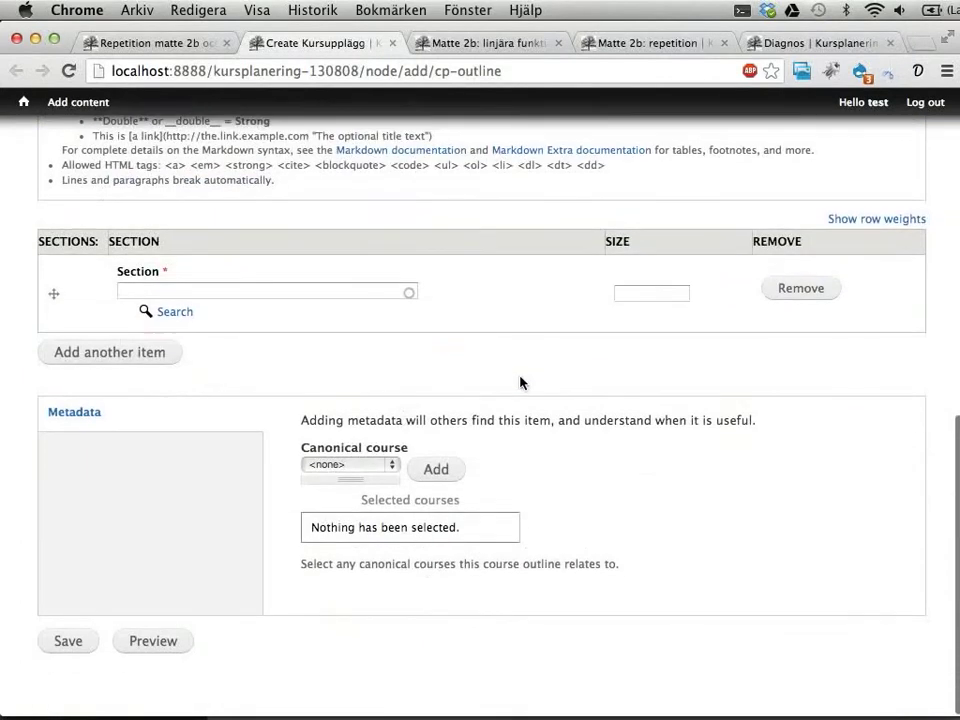
Step: Attach canonical course Matematik › Matematik 2b and save the new outline
{"action": "left_click", "coordinate": [378, 467]}
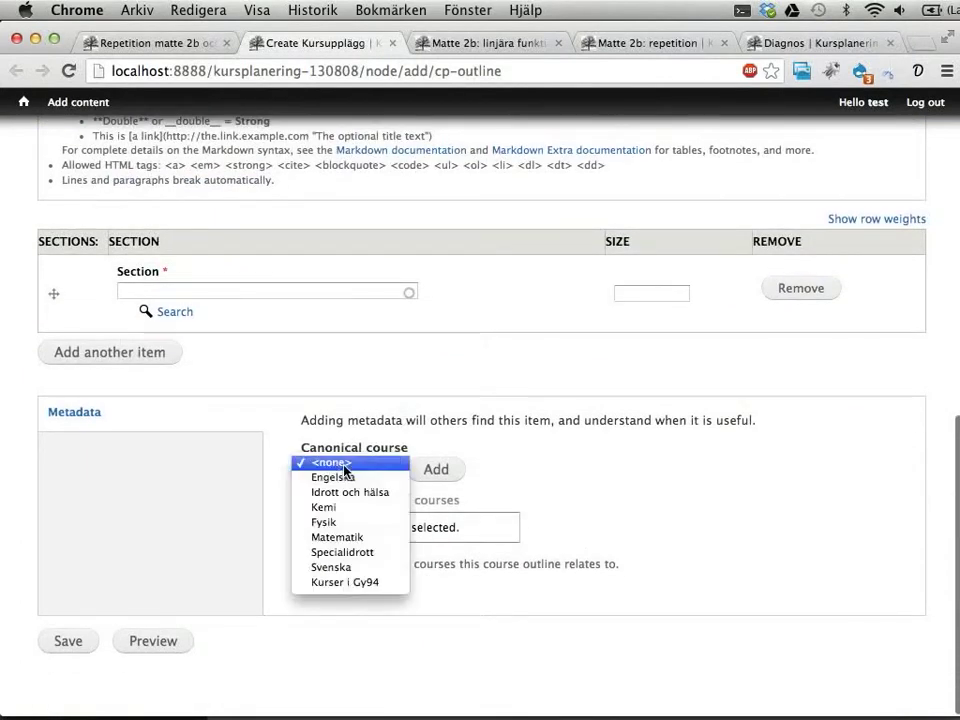
{"action": "left_click", "coordinate": [350, 538]}
{"action": "left_click", "coordinate": [446, 468]}
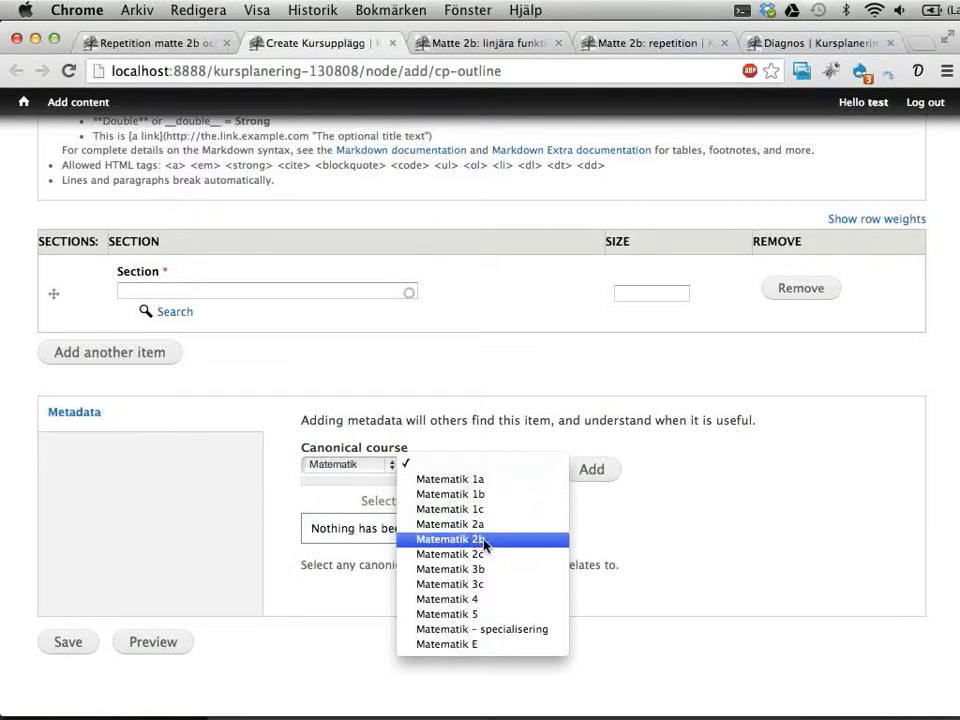
{"action": "left_click", "coordinate": [450, 539]}
{"action": "left_click", "coordinate": [593, 470]}
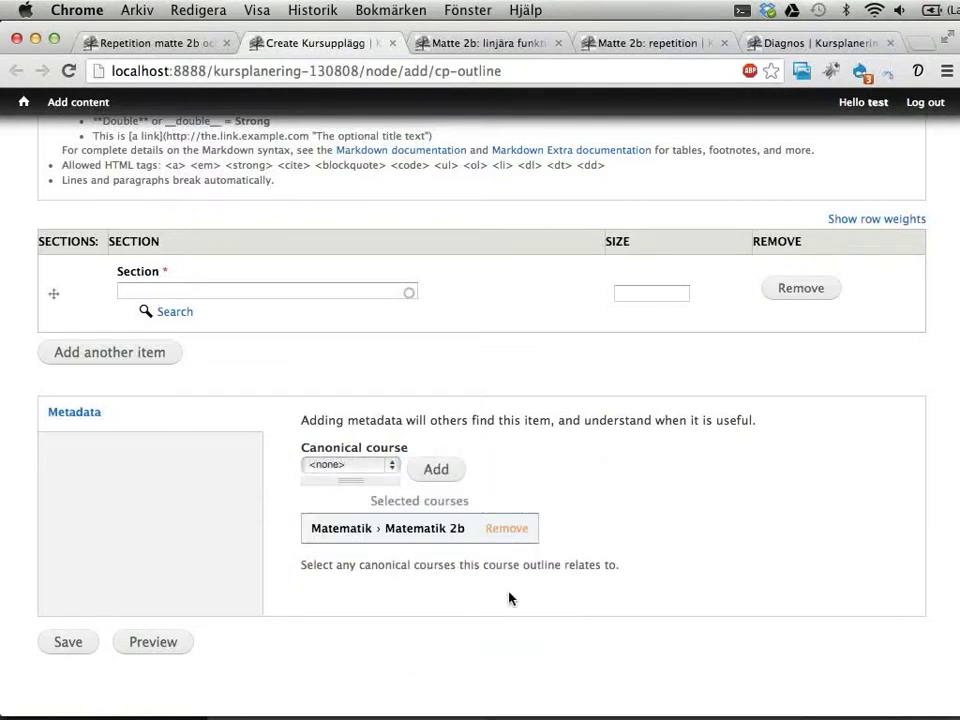
{"action": "scroll", "coordinate": [364, 521], "scroll_direction": "up", "scroll_amount": 4}
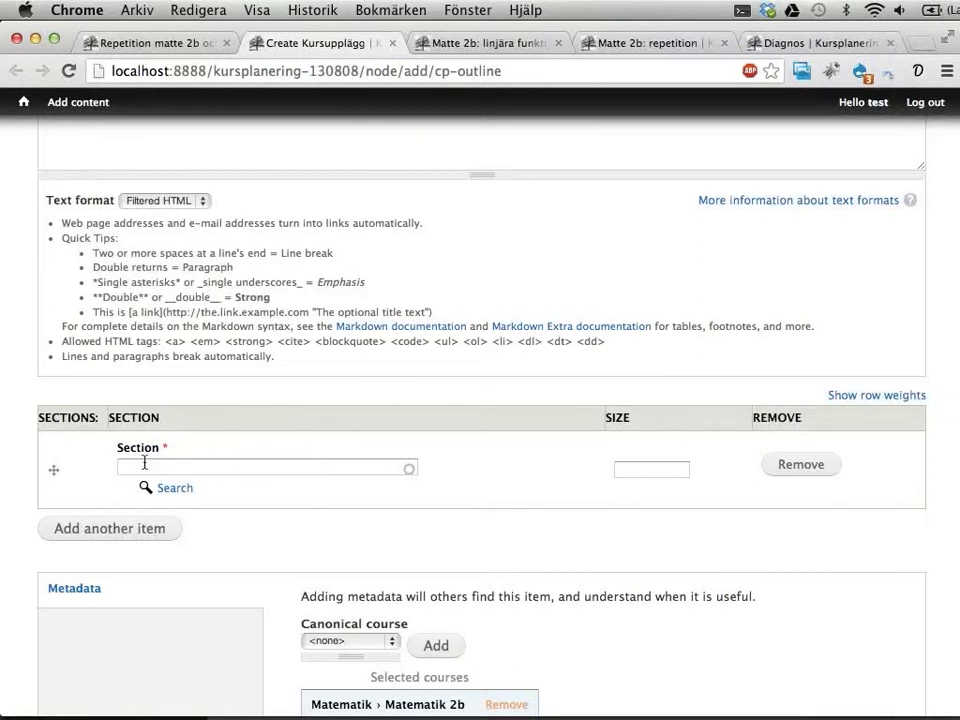
{"action": "scroll", "coordinate": [150, 480], "scroll_direction": "down", "scroll_amount": 4}
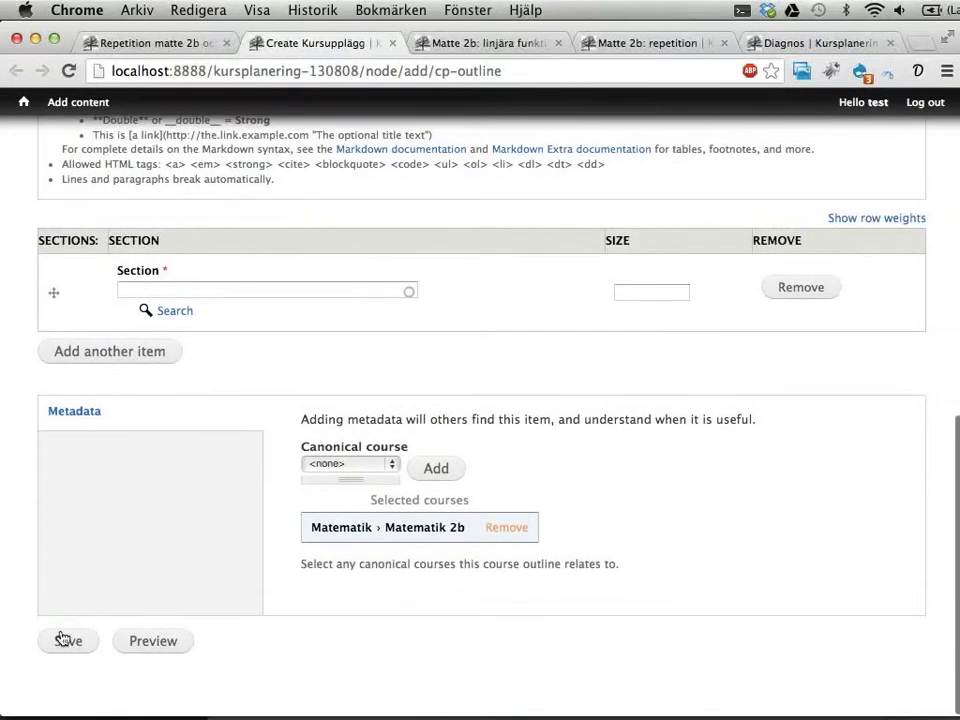
{"action": "left_click", "coordinate": [62, 648]}
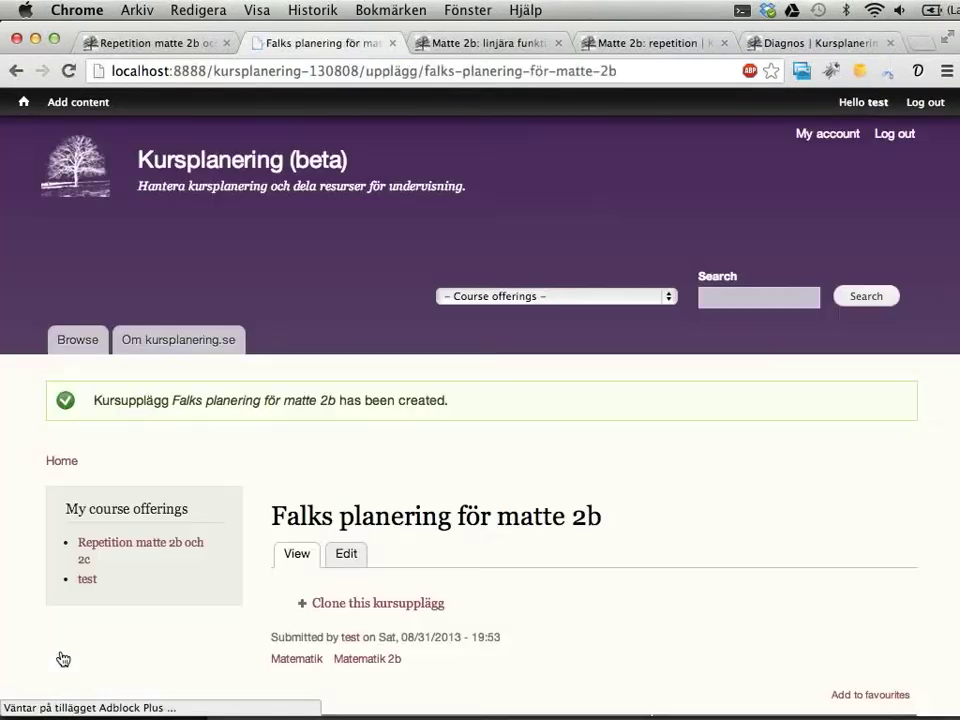
Step: Review the linjära funktioner and repetition outlines, then open Falks planering för matte 2b for editing
{"action": "scroll", "coordinate": [437, 459], "scroll_direction": "down", "scroll_amount": 2}
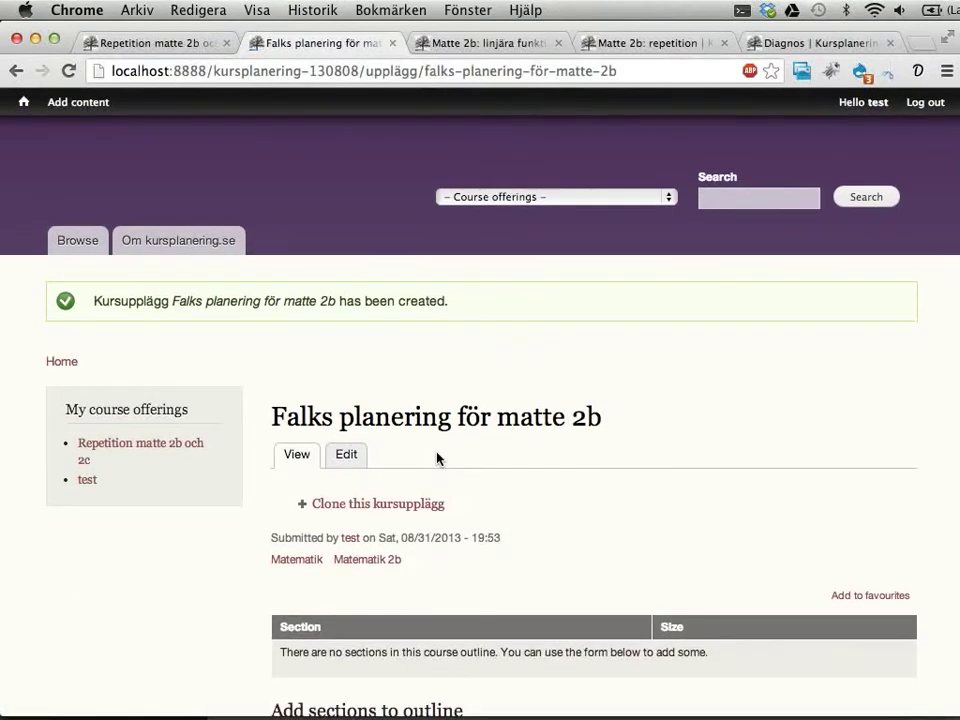
{"action": "scroll", "coordinate": [548, 400], "scroll_direction": "down", "scroll_amount": 5}
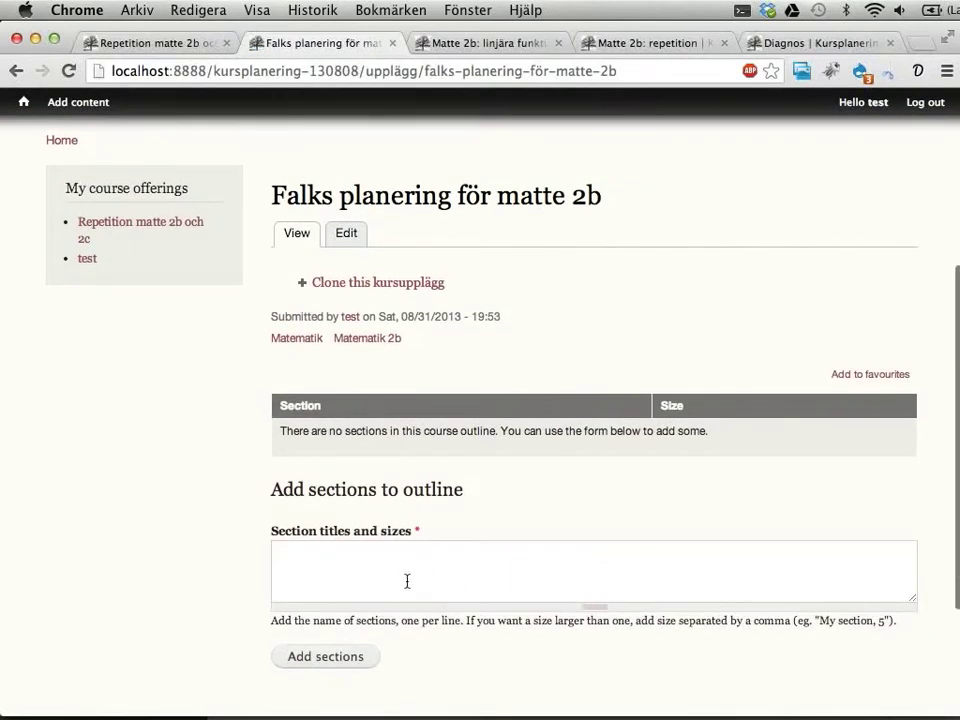
{"action": "scroll", "coordinate": [407, 583], "scroll_direction": "up", "scroll_amount": 1}
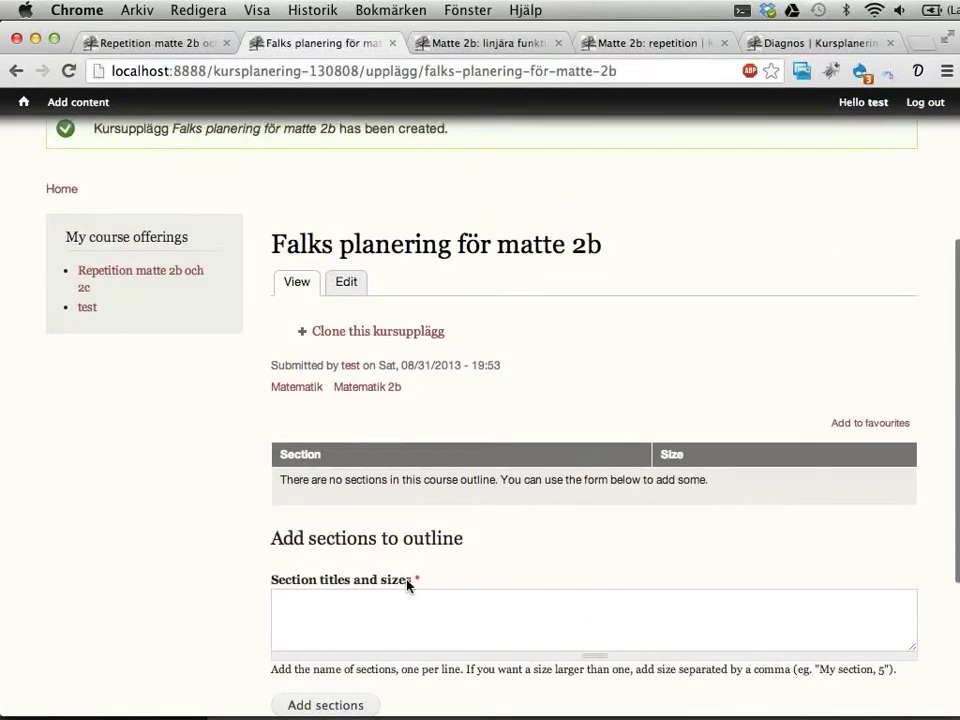
{"action": "left_click", "coordinate": [445, 43]}
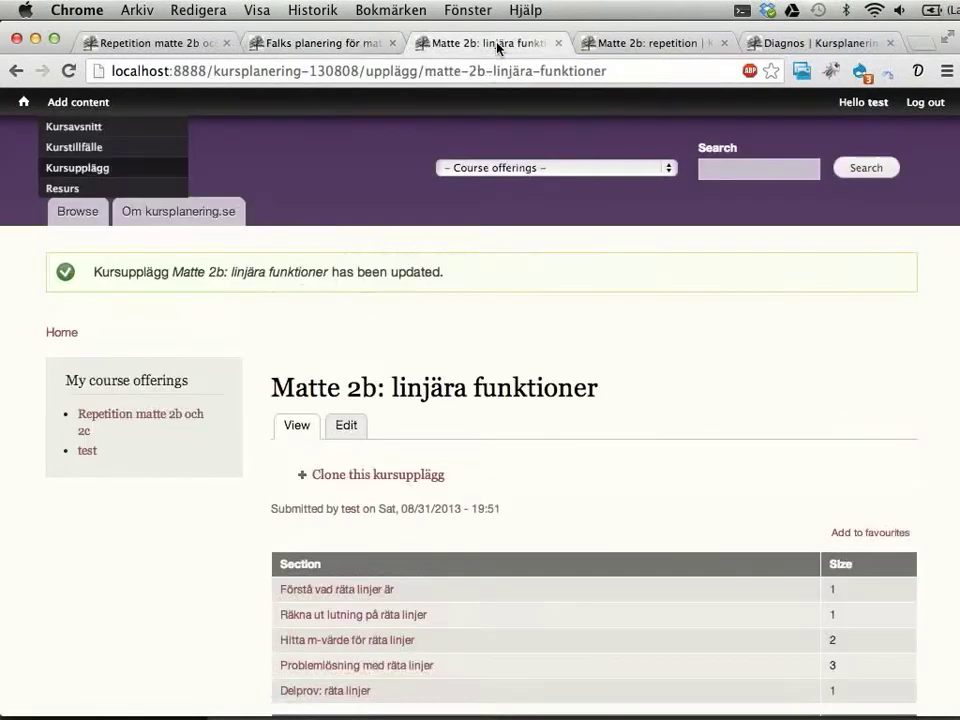
{"action": "left_click", "coordinate": [642, 45]}
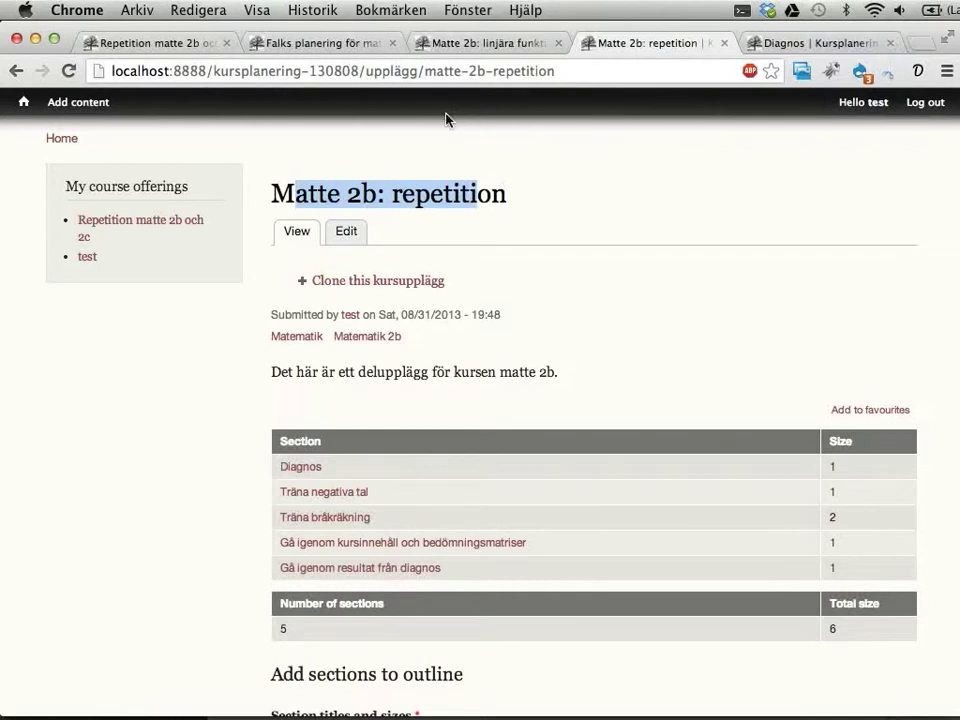
{"action": "left_click", "coordinate": [445, 43]}
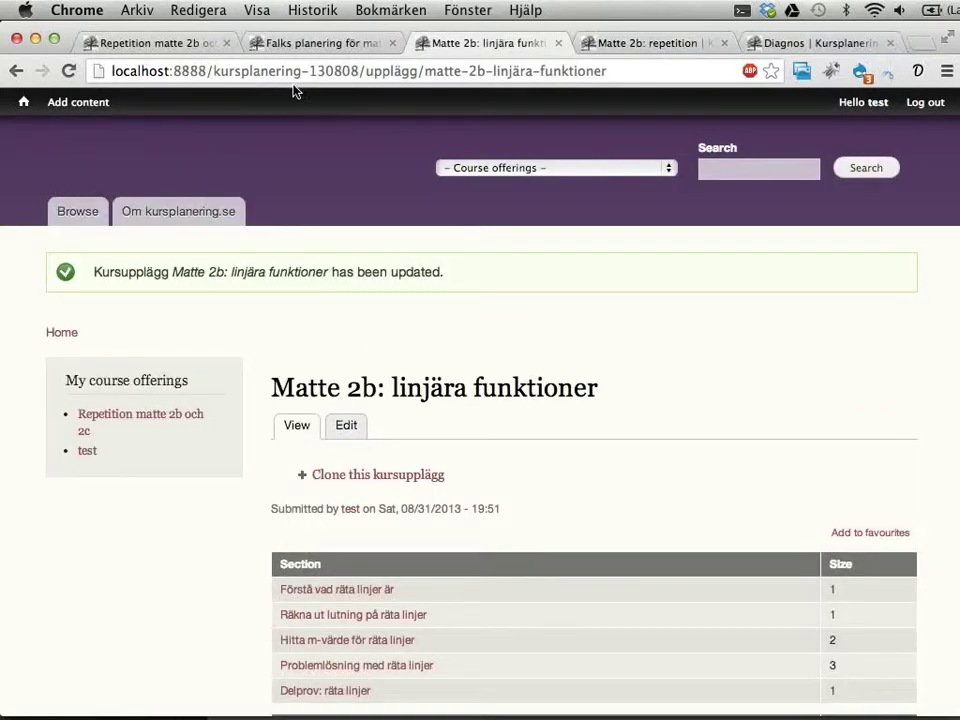
{"action": "left_click", "coordinate": [292, 44]}
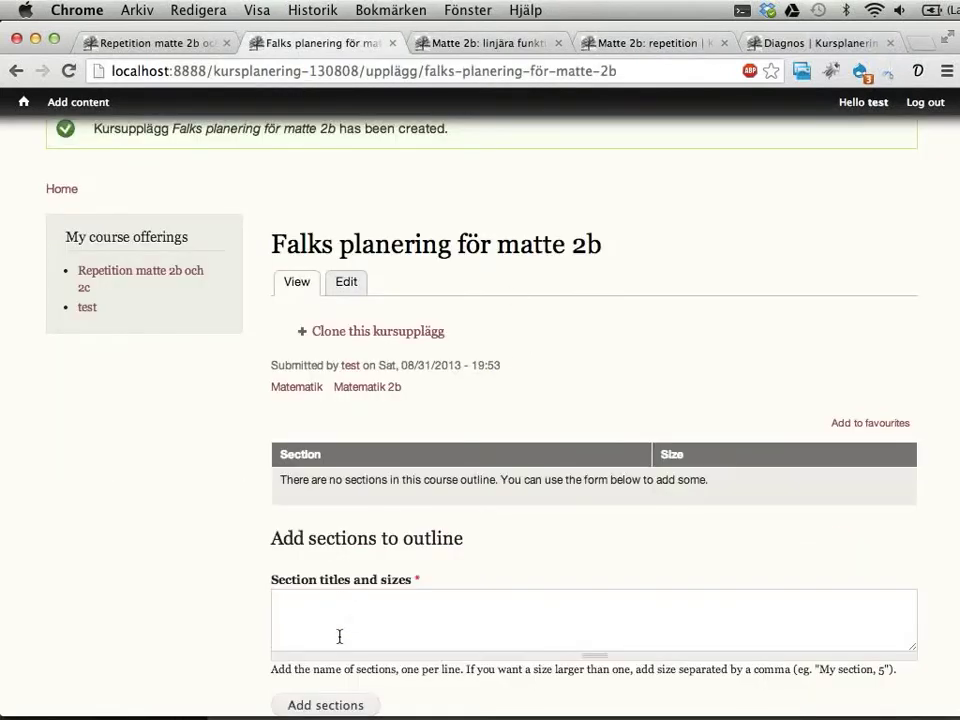
{"action": "left_click", "coordinate": [347, 285]}
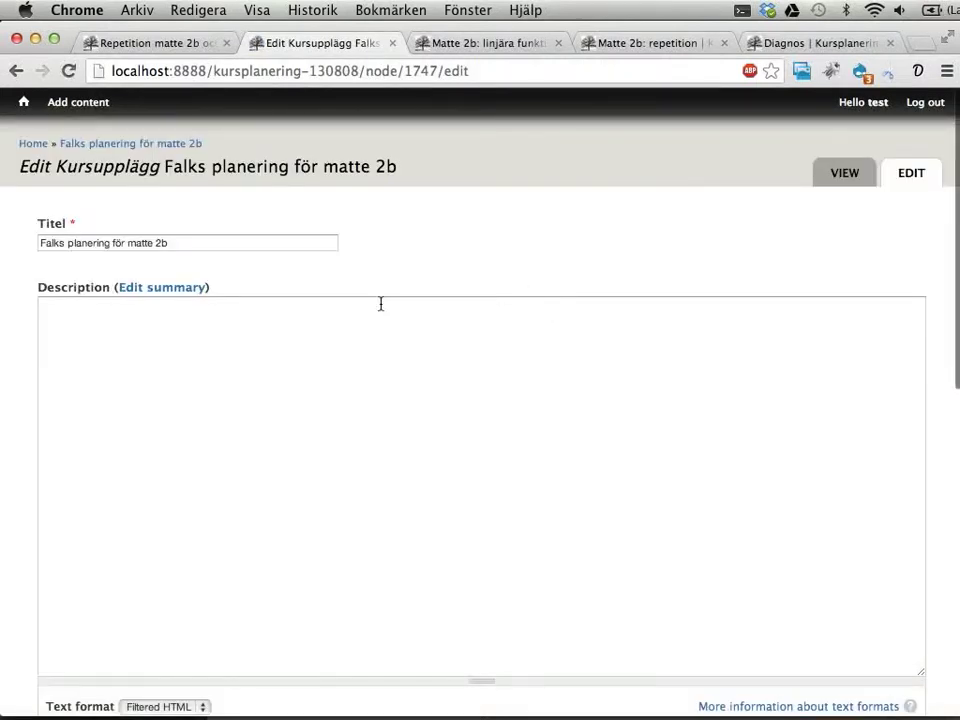
Step: Set the first section to Matte 2b: repetition with size 1 and add a second row
{"action": "scroll", "coordinate": [221, 169], "scroll_direction": "down", "scroll_amount": 10}
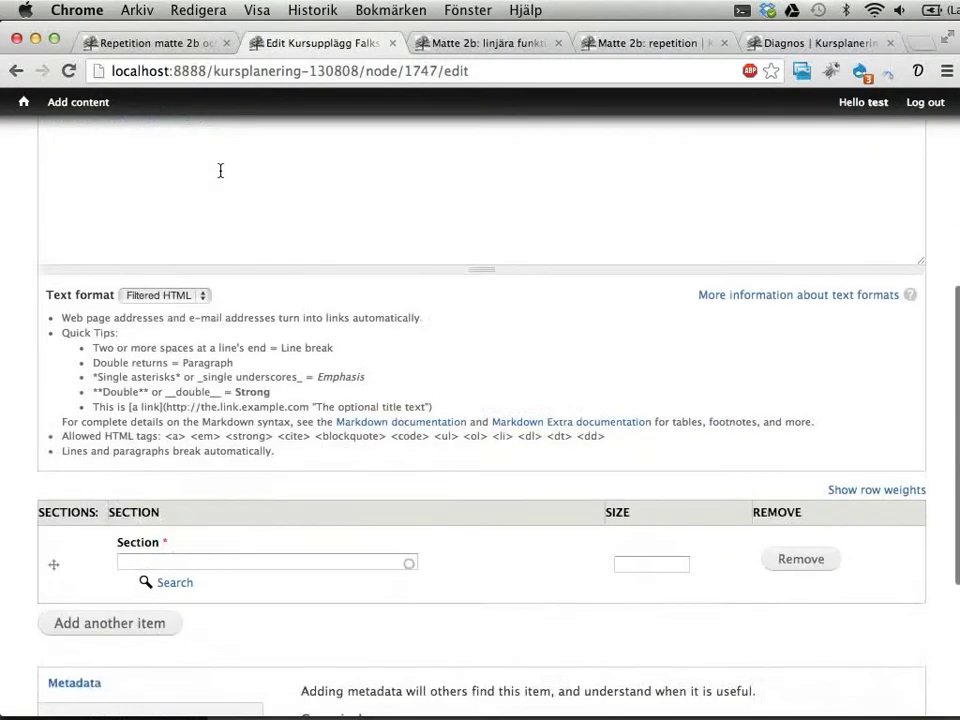
{"action": "left_click", "coordinate": [170, 290]}
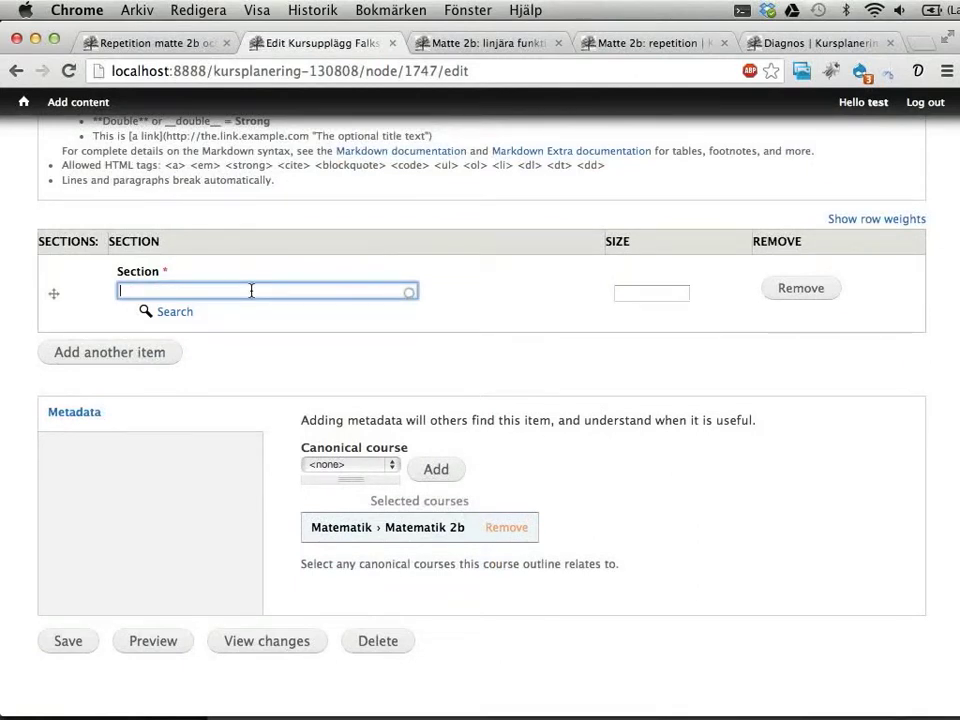
{"action": "type", "text": "matte 2b"}
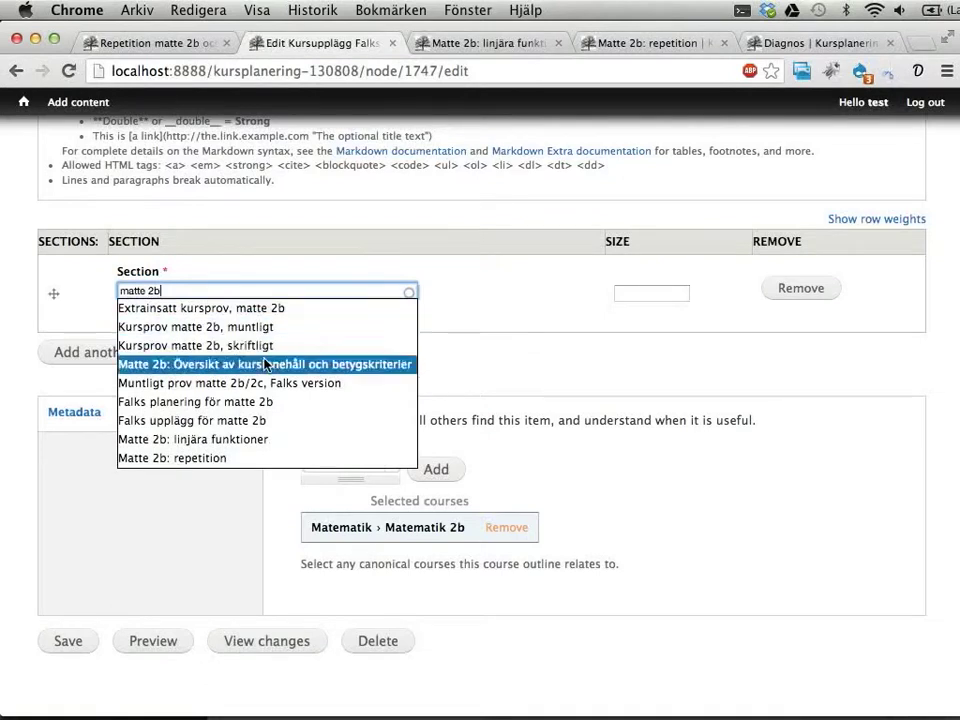
{"action": "left_click", "coordinate": [198, 458]}
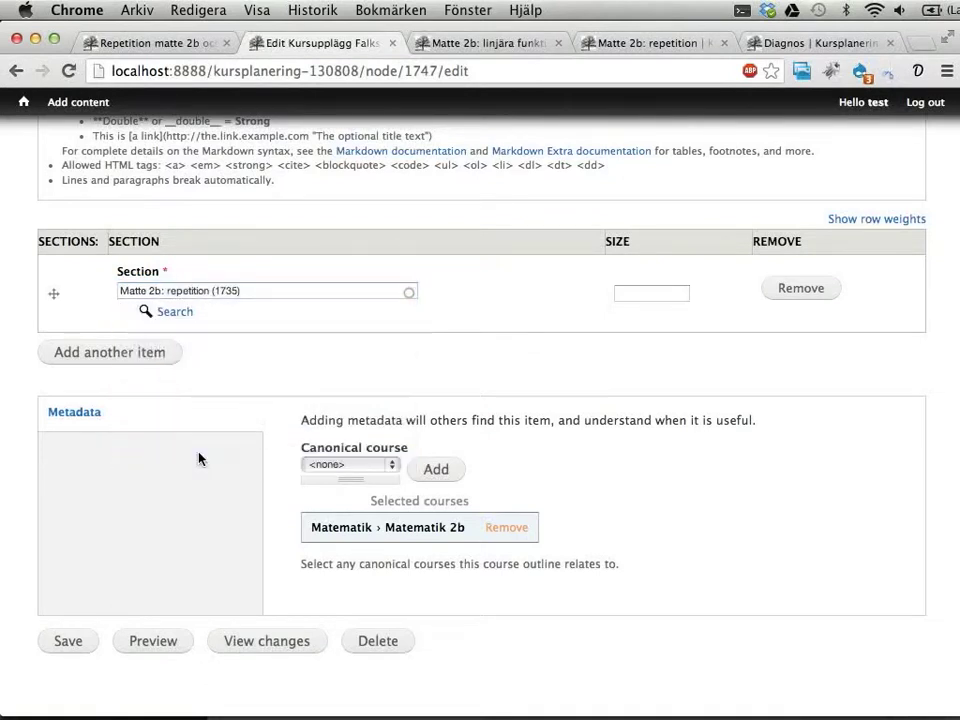
{"action": "left_click", "coordinate": [656, 294]}
{"action": "type", "text": "1"}
{"action": "left_click", "coordinate": [140, 358]}
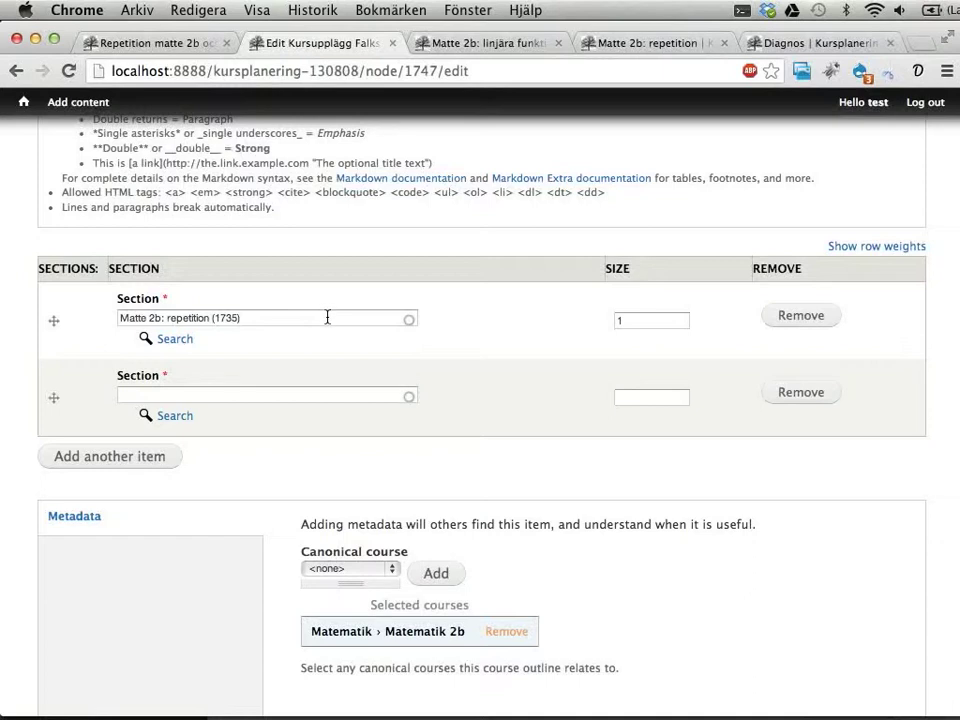
Step: Fill the second section with Matte 2b: linjära funktioner (1741), size 1
{"action": "left_click", "coordinate": [490, 43]}
{"action": "left_click", "coordinate": [287, 45]}
{"action": "left_click", "coordinate": [275, 394]}
{"action": "type", "text": "matte 2"}
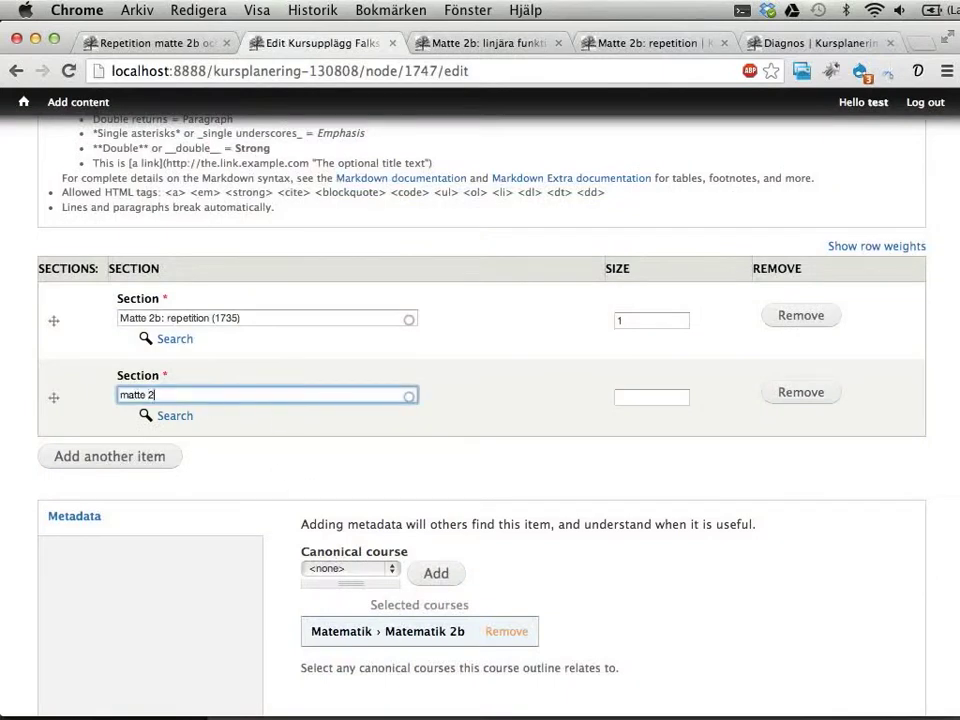
{"action": "type", "text": "b: linjära"}
{"action": "key", "text": "Left"}
{"action": "key", "text": "Left"}
{"action": "key", "text": "Left"}
{"action": "key", "text": "Left"}
{"action": "key", "text": "Left"}
{"action": "key", "text": "Left"}
{"action": "key", "text": "Left"}
{"action": "key", "text": "Left"}
{"action": "type", "text": ":"}
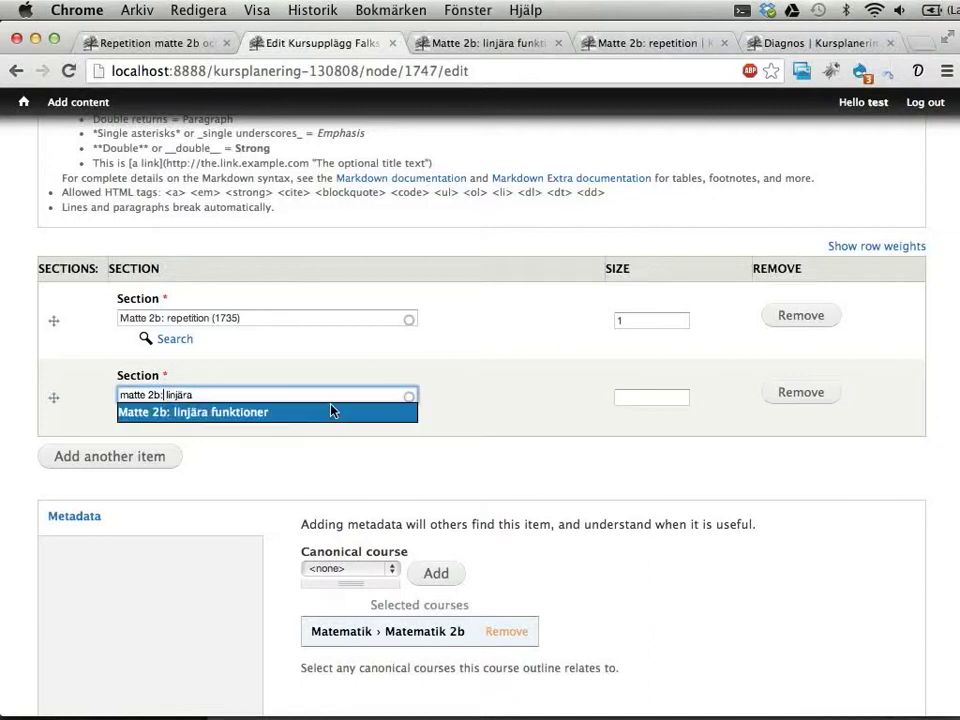
{"action": "left_click", "coordinate": [327, 413]}
{"action": "type", "text": "1"}
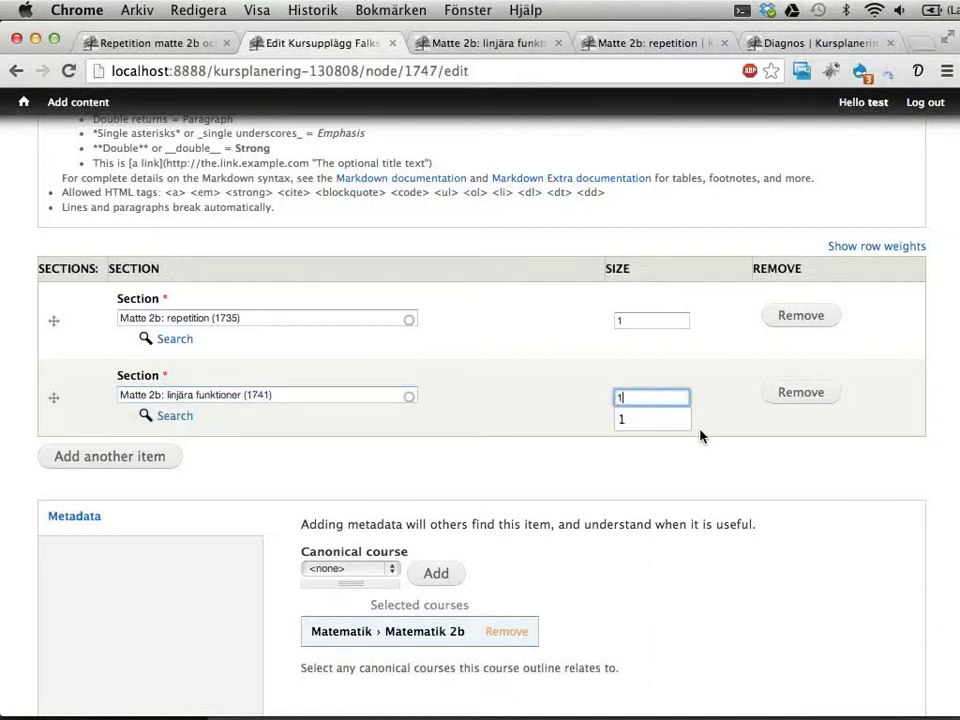
{"action": "scroll", "coordinate": [322, 437], "scroll_direction": "down", "scroll_amount": 3}
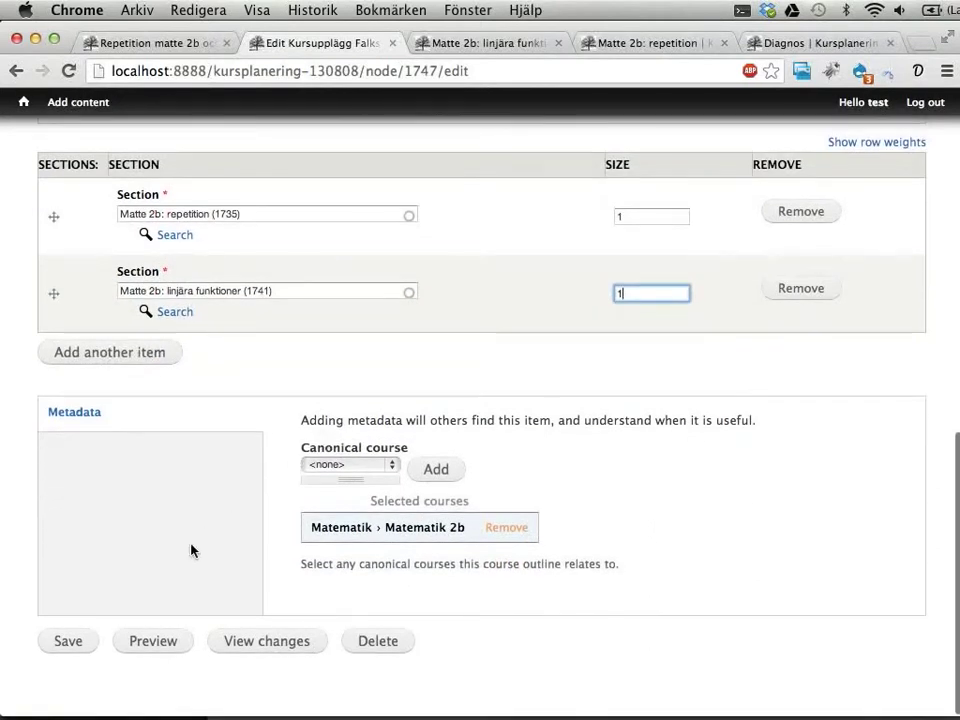
Step: Save Falks planering för matte 2b with its two sections, totalling 2
{"action": "left_click", "coordinate": [70, 641]}
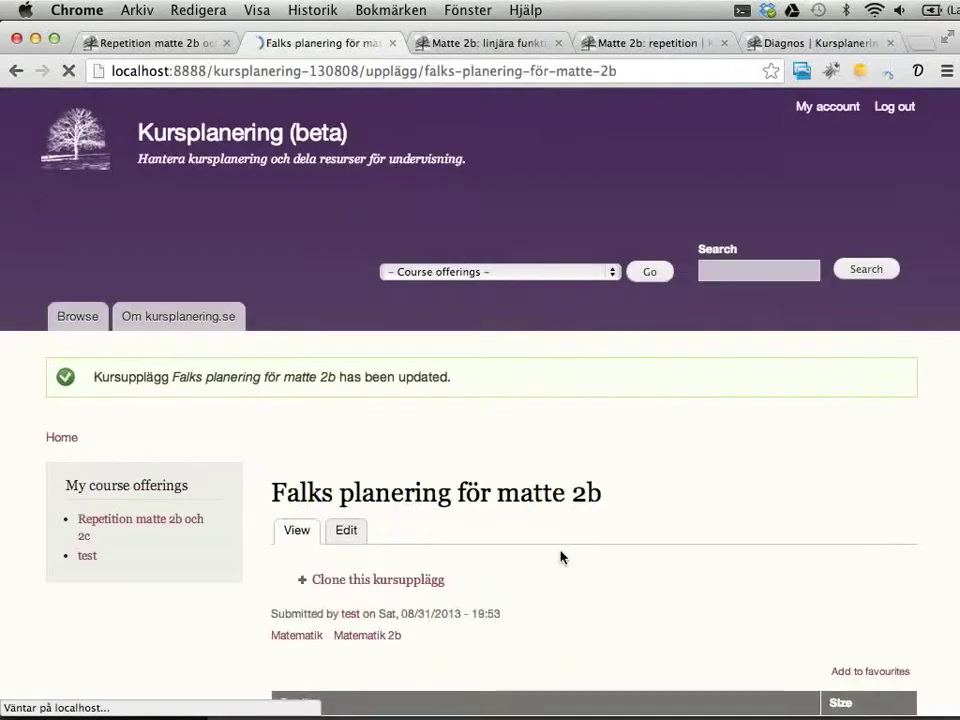
{"action": "scroll", "coordinate": [632, 505], "scroll_direction": "down", "scroll_amount": 5}
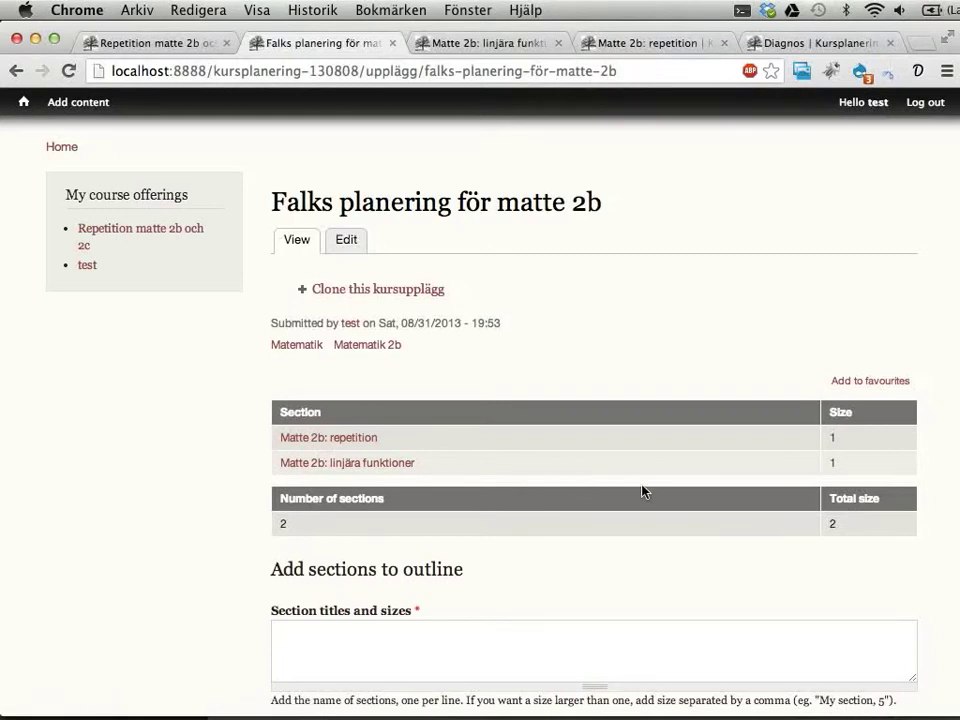
{"action": "left_click_drag", "start_coordinate": [295, 192], "coordinate": [424, 199]}
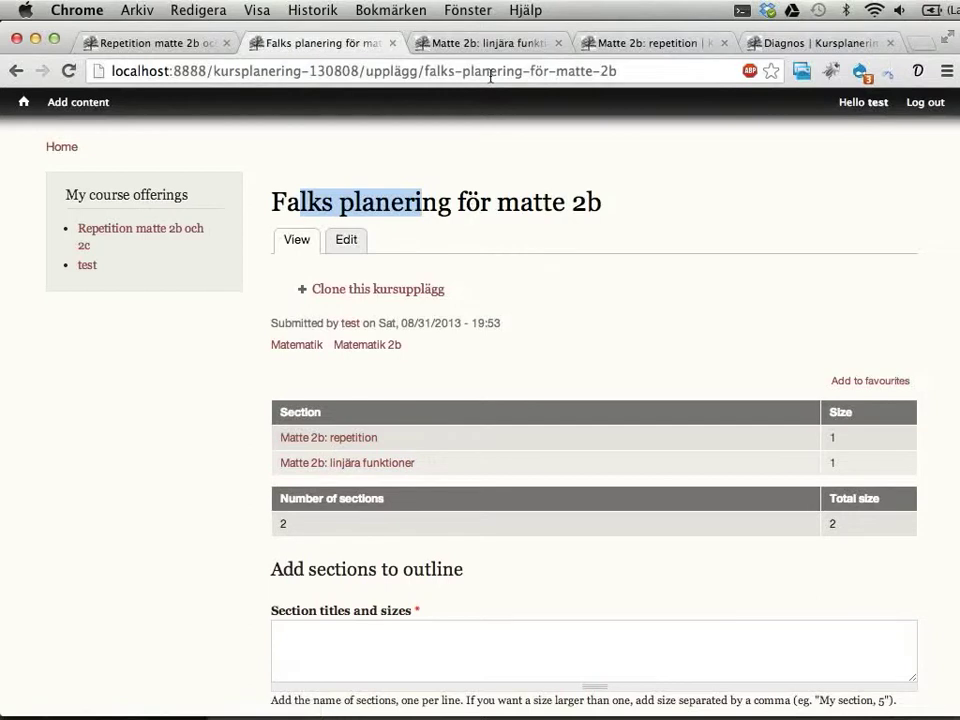
{"action": "left_click", "coordinate": [487, 43]}
{"action": "scroll", "coordinate": [388, 553], "scroll_direction": "down", "scroll_amount": 5}
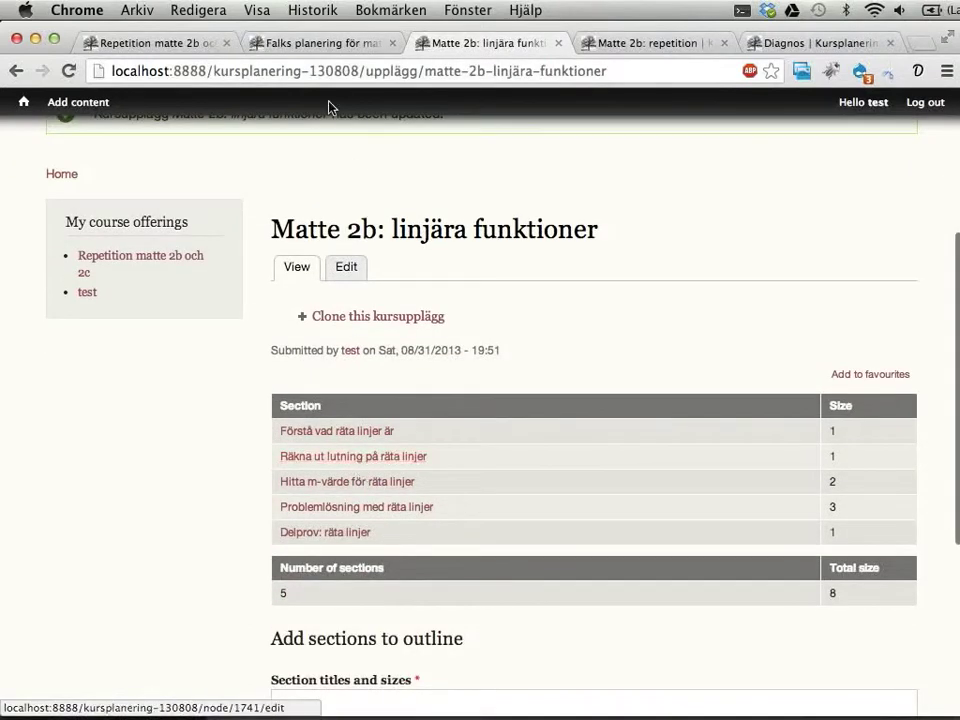
{"action": "left_click", "coordinate": [296, 43]}
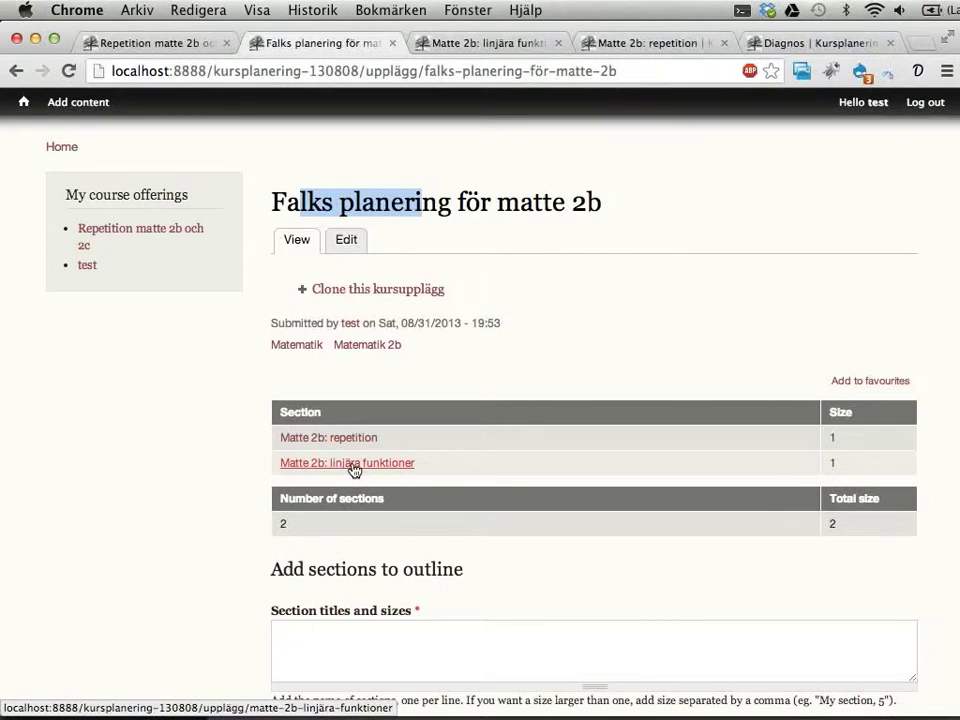
Step: Check the Repetition matte 2b och 2c lesson list, then return to Falks planering's Section titles field
{"action": "left_click", "coordinate": [128, 45]}
{"action": "scroll", "coordinate": [498, 433], "scroll_direction": "down", "scroll_amount": 5}
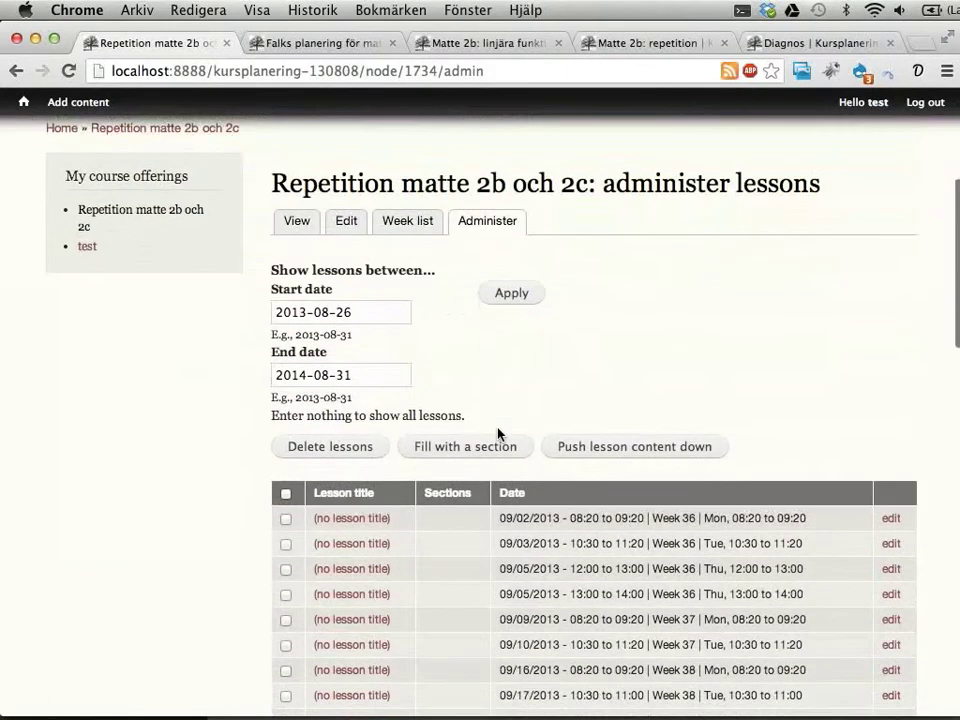
{"action": "left_click", "coordinate": [286, 494]}
{"action": "scroll", "coordinate": [420, 508], "scroll_direction": "down", "scroll_amount": 3}
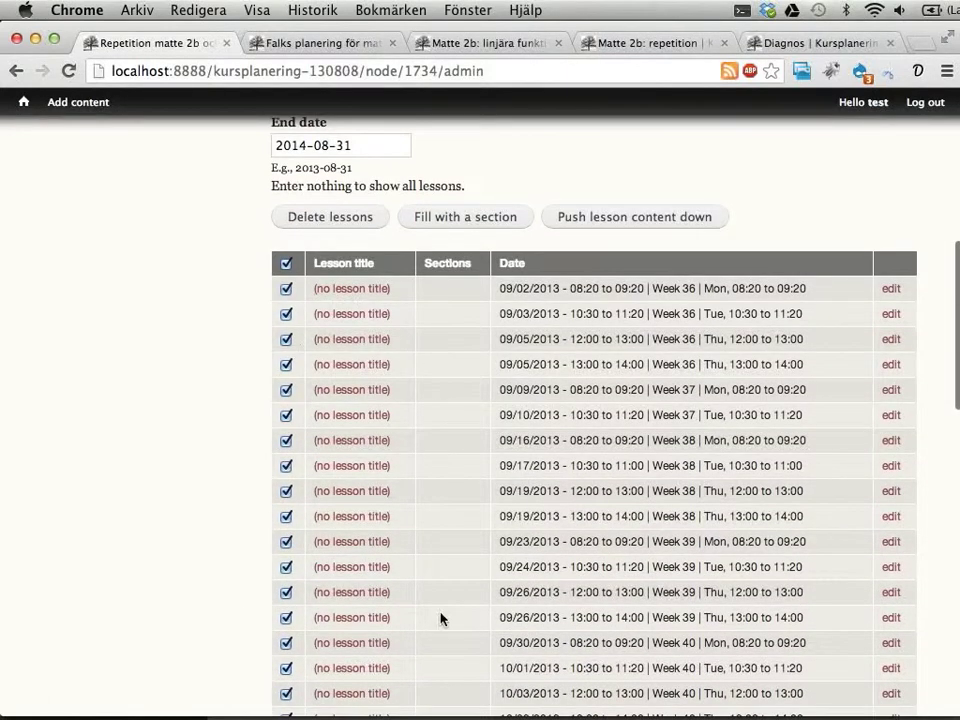
{"action": "left_click", "coordinate": [283, 264]}
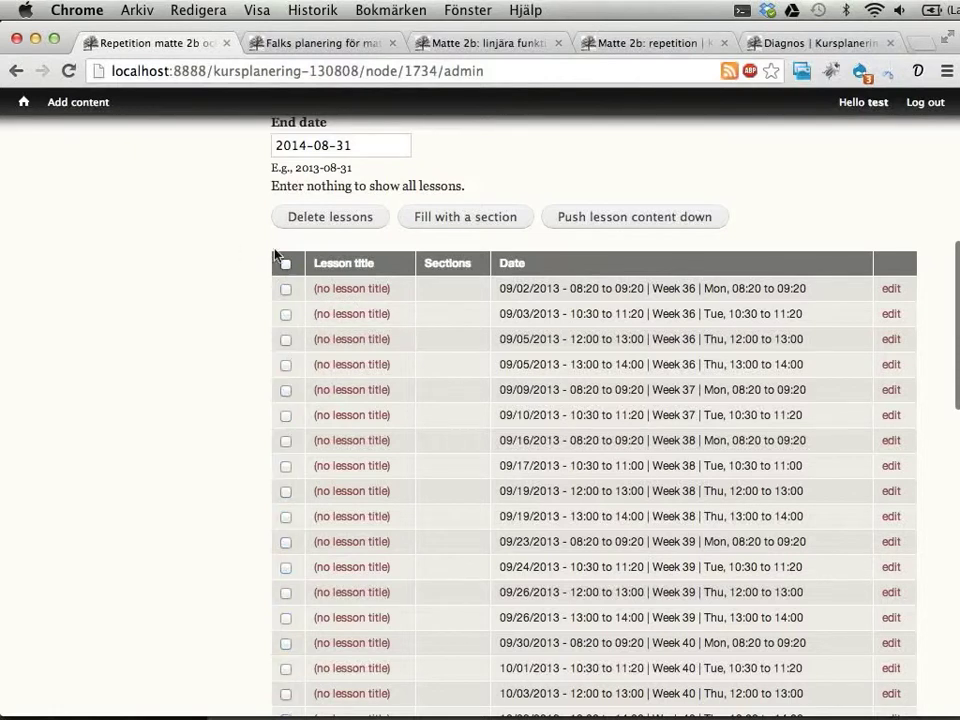
{"action": "left_click", "coordinate": [336, 45]}
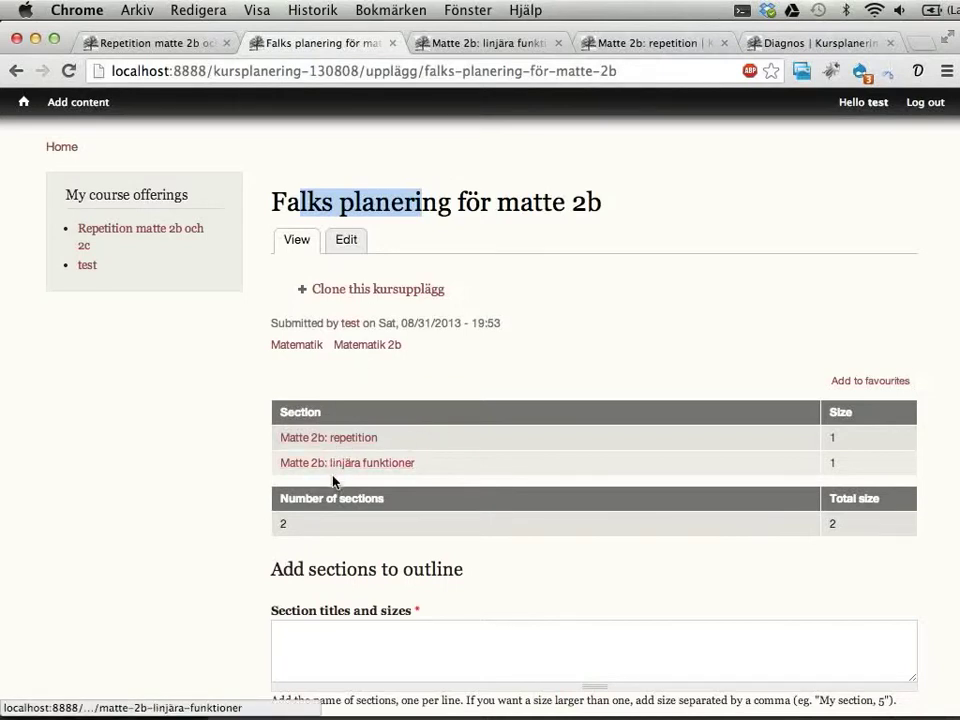
{"action": "left_click", "coordinate": [341, 634]}
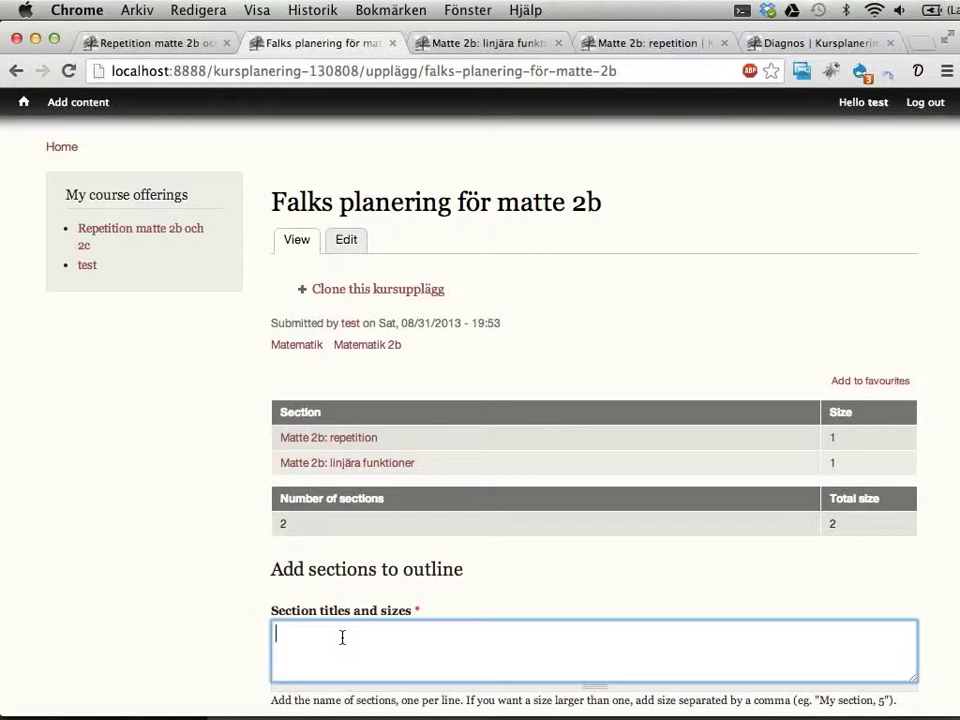
Step: Add sections 'Lära känna varandra' and 'Reservlektion' to Falks planering för matte 2b
{"action": "left_click", "coordinate": [528, 47]}
{"action": "left_click", "coordinate": [654, 47]}
{"action": "left_click", "coordinate": [326, 47]}
{"action": "type", "text": "känna varandra"}
{"action": "type", "text": " Reservlek"}
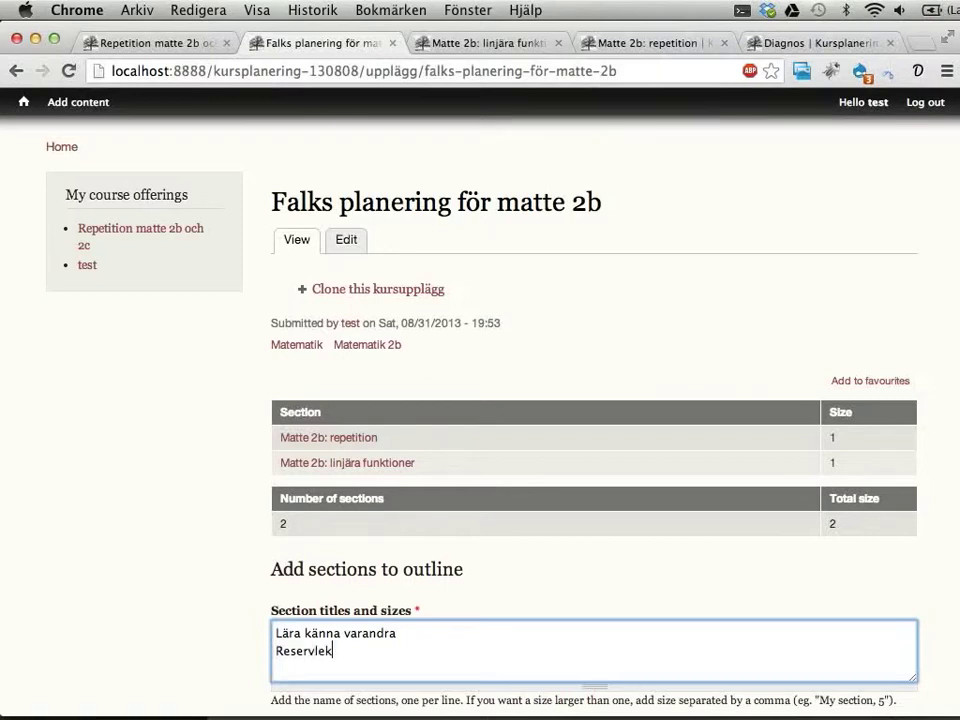
{"action": "type", "text": "tion"}
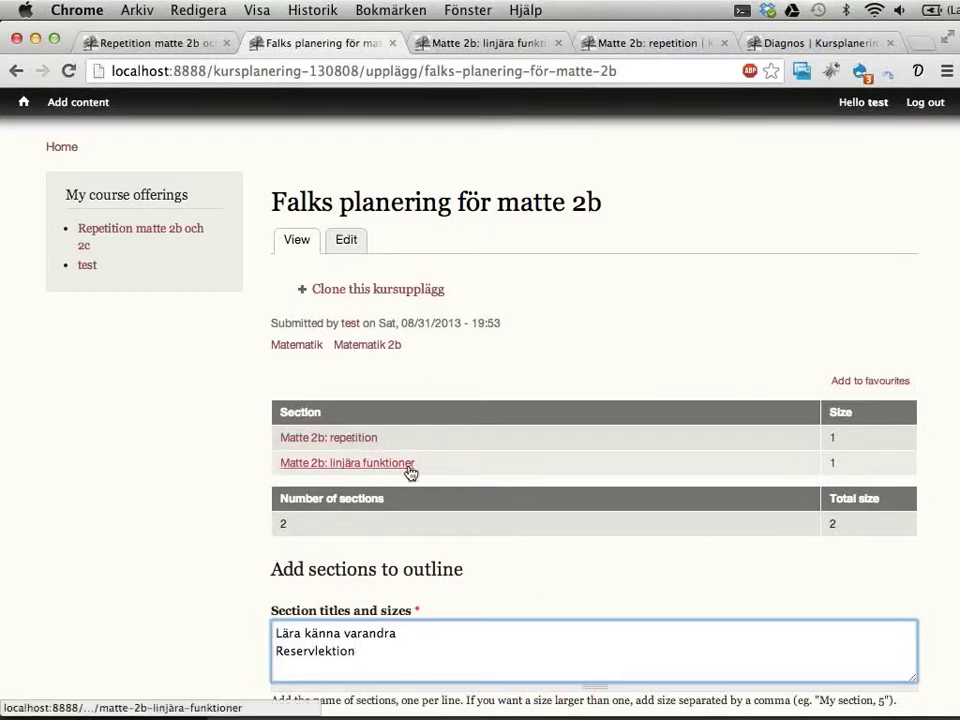
{"action": "scroll", "coordinate": [544, 510], "scroll_direction": "down", "scroll_amount": 2}
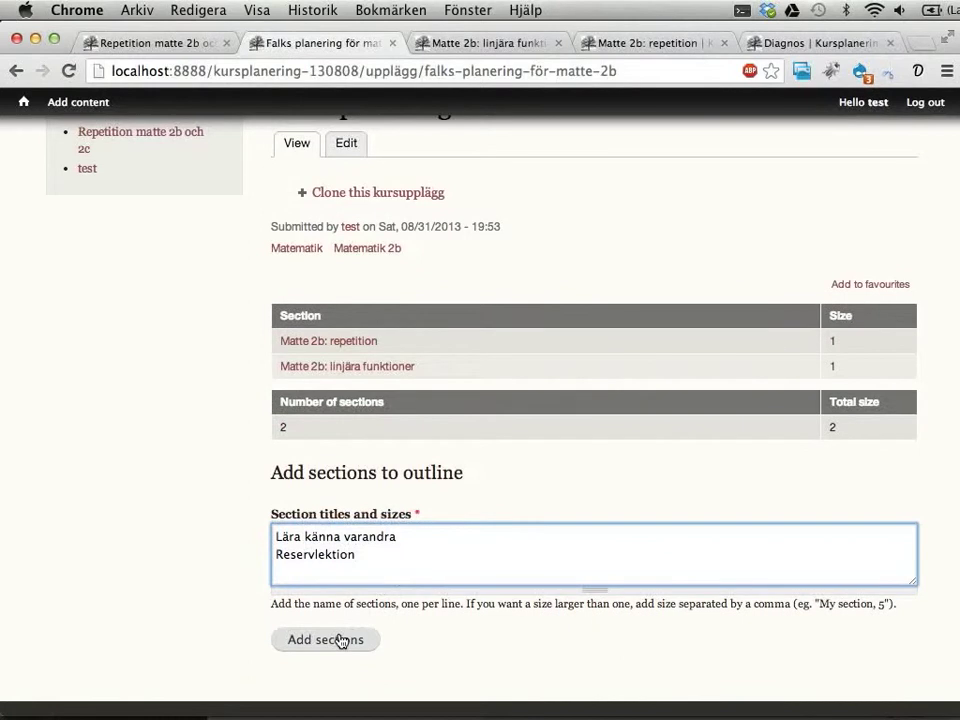
{"action": "left_click", "coordinate": [342, 640]}
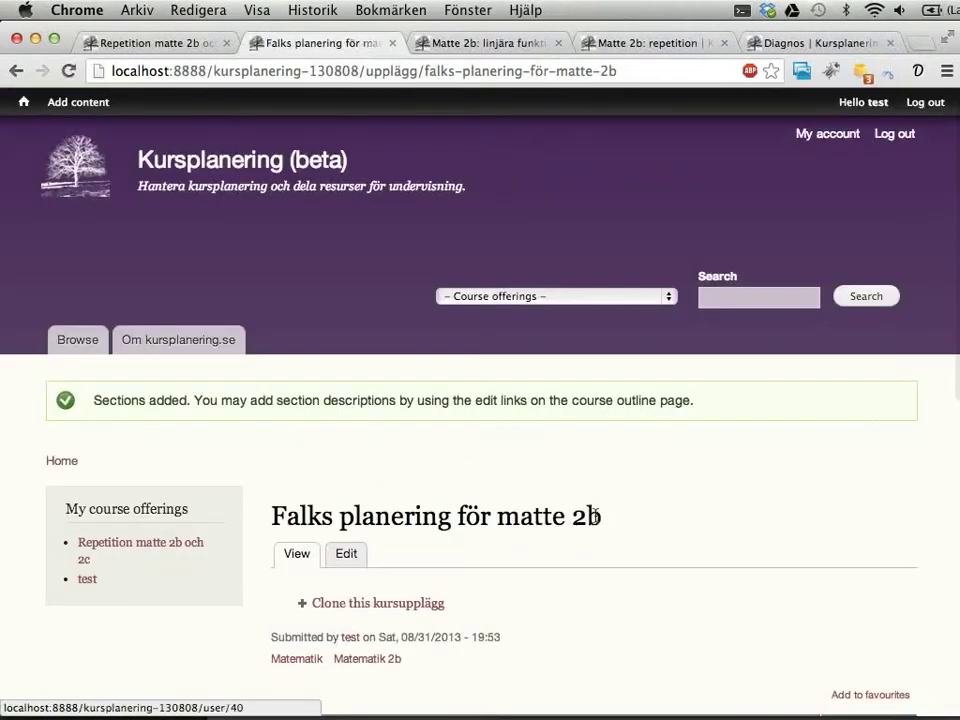
{"action": "scroll", "coordinate": [596, 521], "scroll_direction": "down", "scroll_amount": 5}
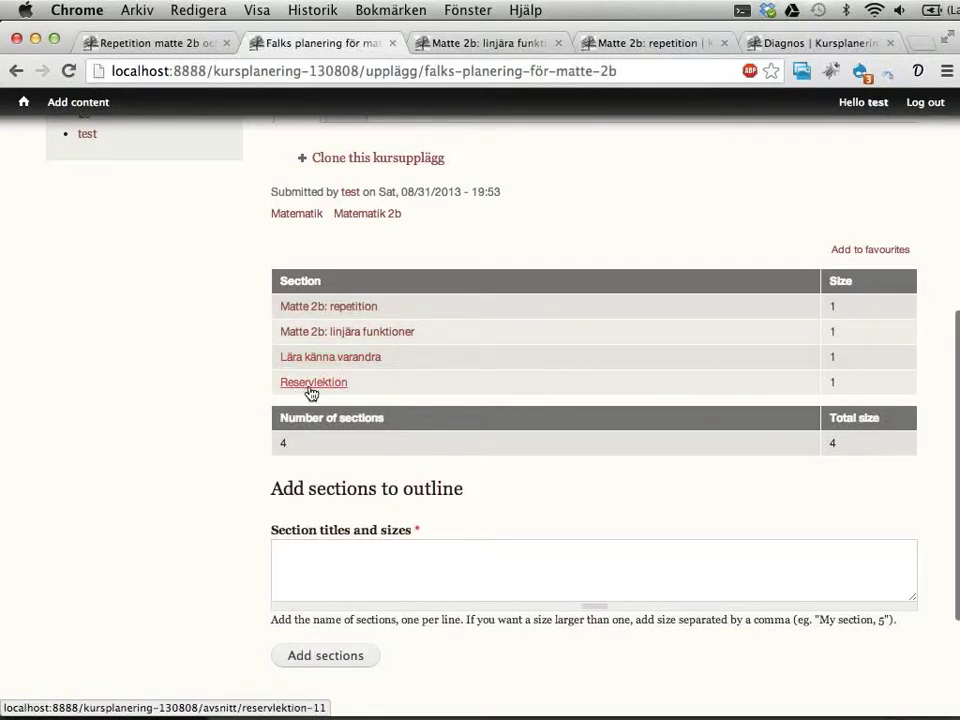
{"action": "scroll", "coordinate": [311, 391], "scroll_direction": "up", "scroll_amount": 3}
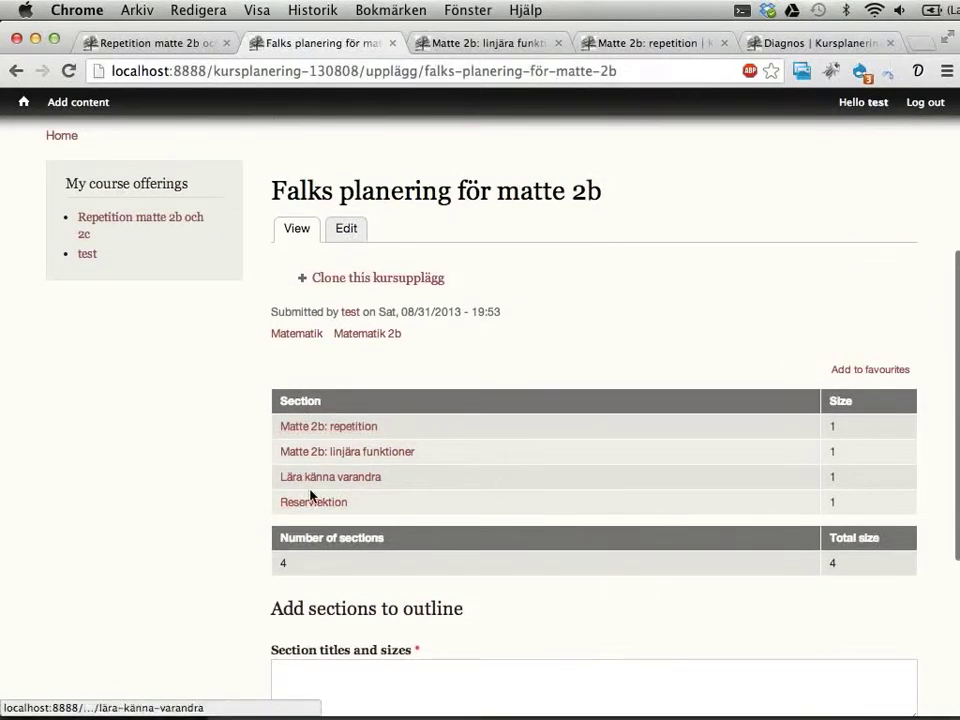
Step: Reorder sections to Lära känna varandra, repetition, Reservlektion, linjära funktioner and save
{"action": "left_click", "coordinate": [349, 236]}
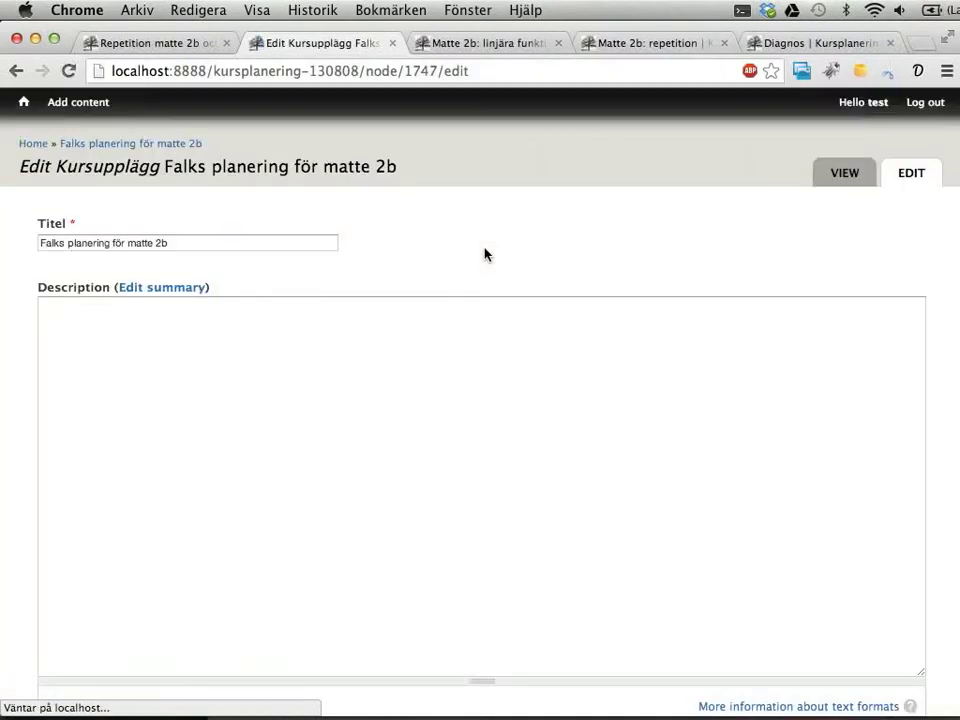
{"action": "scroll", "coordinate": [553, 317], "scroll_direction": "down", "scroll_amount": 10}
{"action": "scroll", "coordinate": [555, 324], "scroll_direction": "down", "scroll_amount": 2}
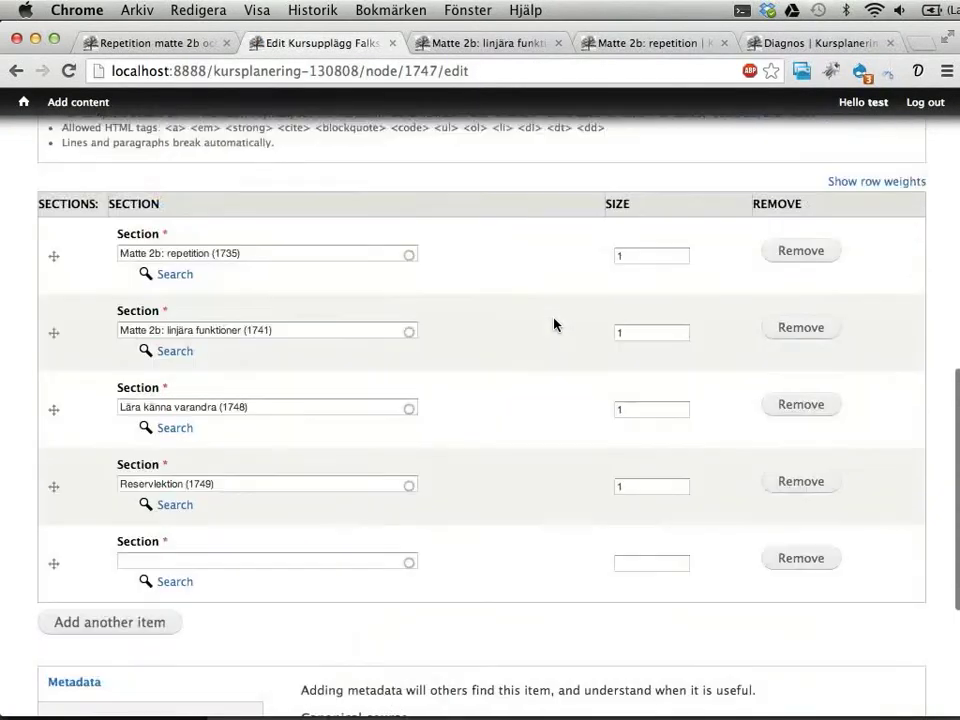
{"action": "left_click_drag", "start_coordinate": [54, 410], "coordinate": [55, 281]}
{"action": "left_click_drag", "start_coordinate": [56, 538], "coordinate": [72, 457]}
{"action": "scroll", "coordinate": [169, 463], "scroll_direction": "down", "scroll_amount": 6}
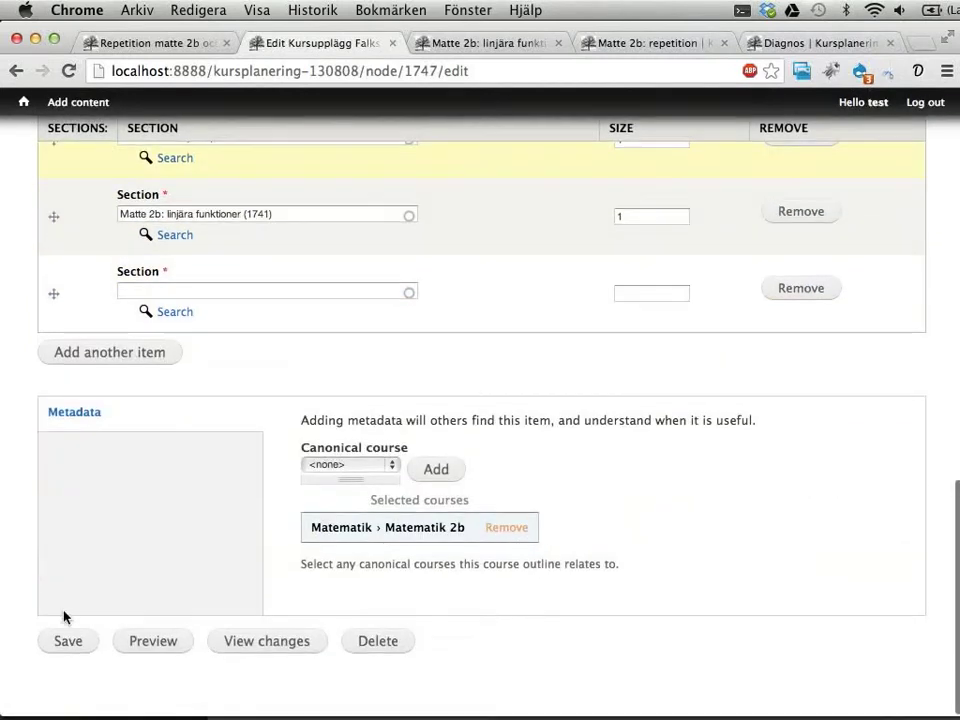
{"action": "left_click", "coordinate": [60, 637]}
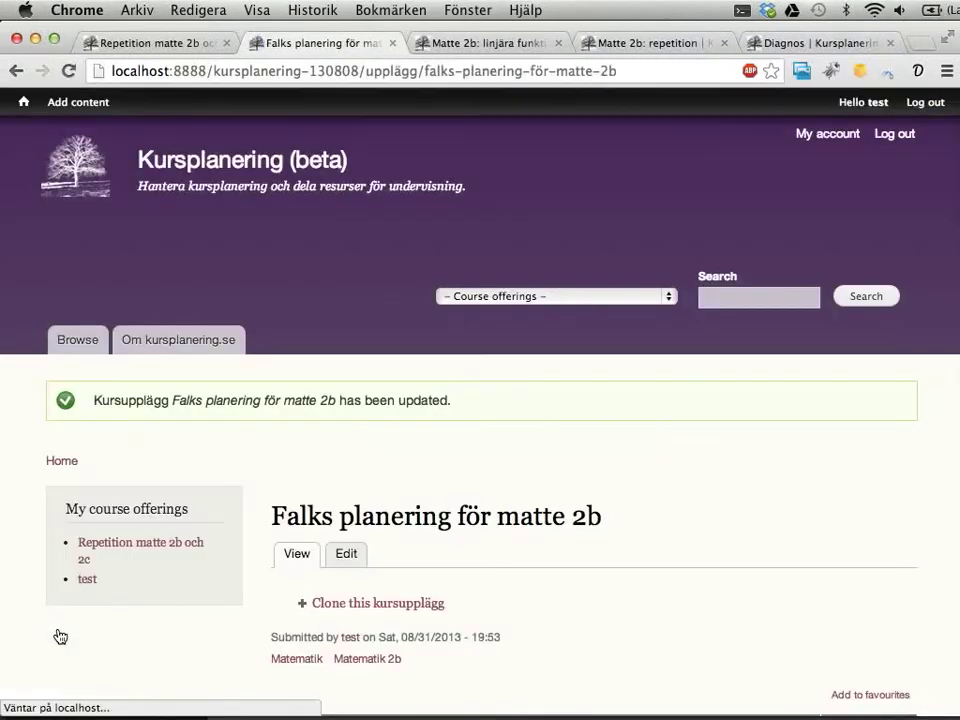
{"action": "scroll", "coordinate": [250, 344], "scroll_direction": "down", "scroll_amount": 5}
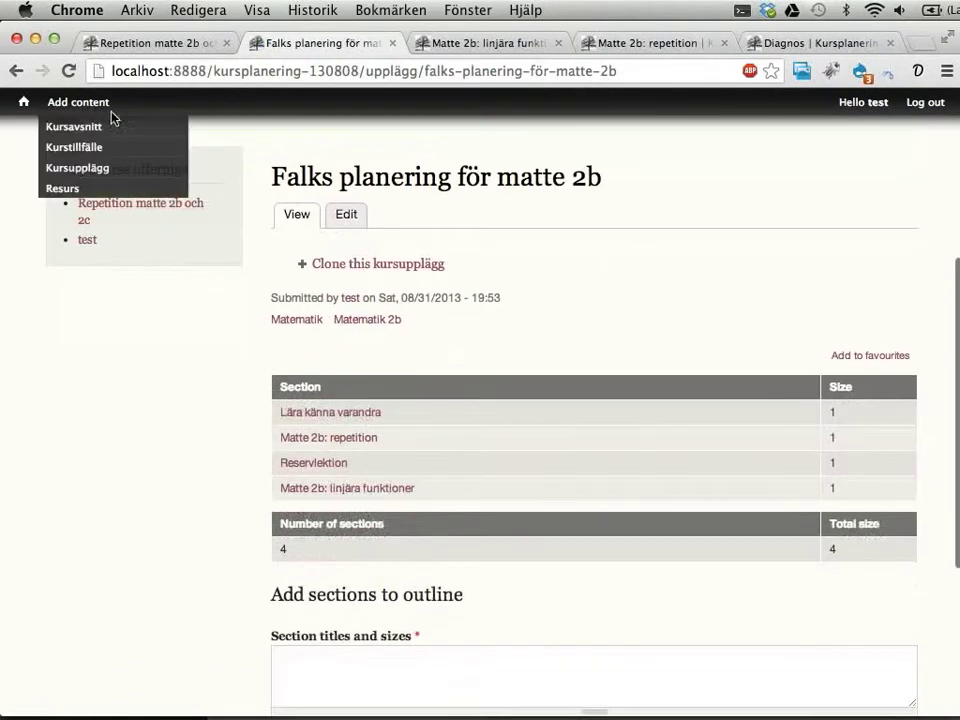
Step: Select all Repetition matte 2b och 2c lessons and choose the fill-from-outline action
{"action": "left_click", "coordinate": [126, 46]}
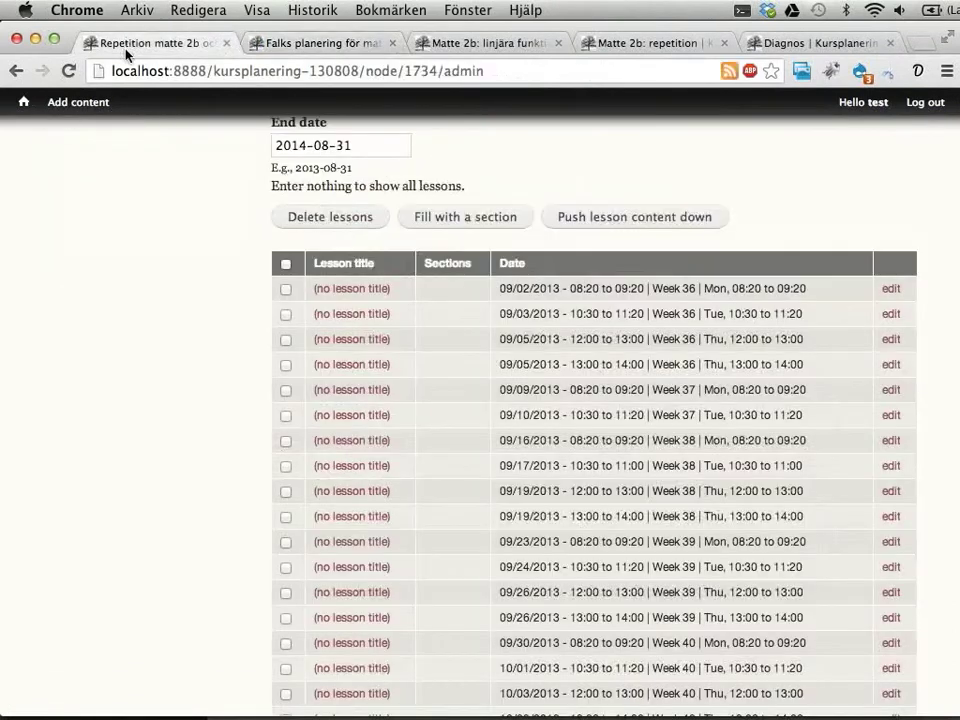
{"action": "left_click", "coordinate": [286, 266]}
{"action": "scroll", "coordinate": [182, 294], "scroll_direction": "down", "scroll_amount": 10}
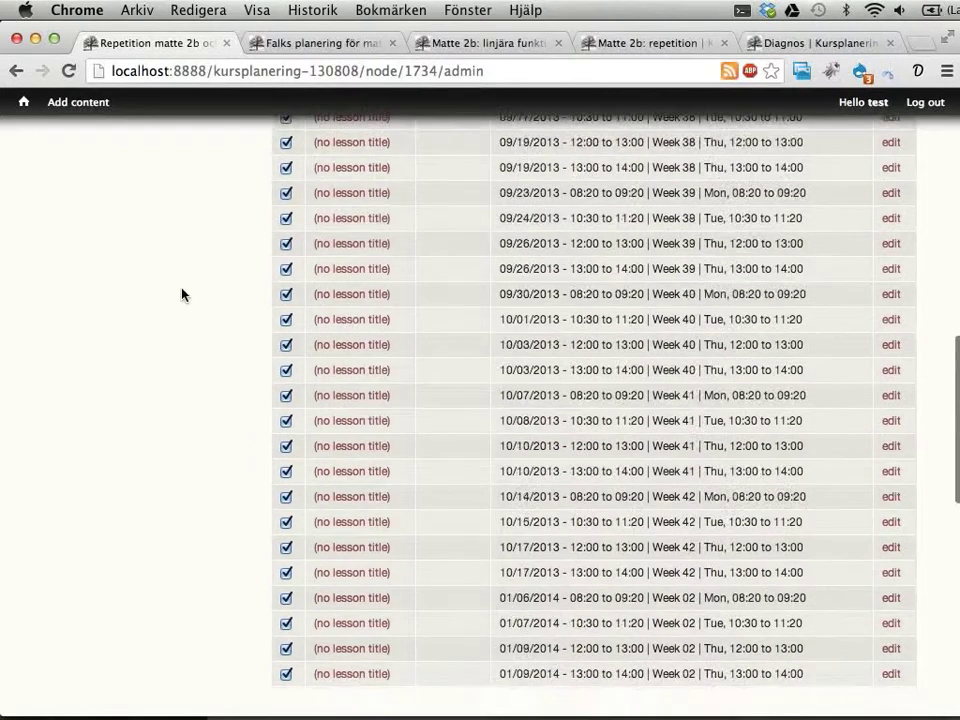
{"action": "scroll", "coordinate": [183, 294], "scroll_direction": "down", "scroll_amount": 3}
{"action": "scroll", "coordinate": [184, 293], "scroll_direction": "up", "scroll_amount": 1}
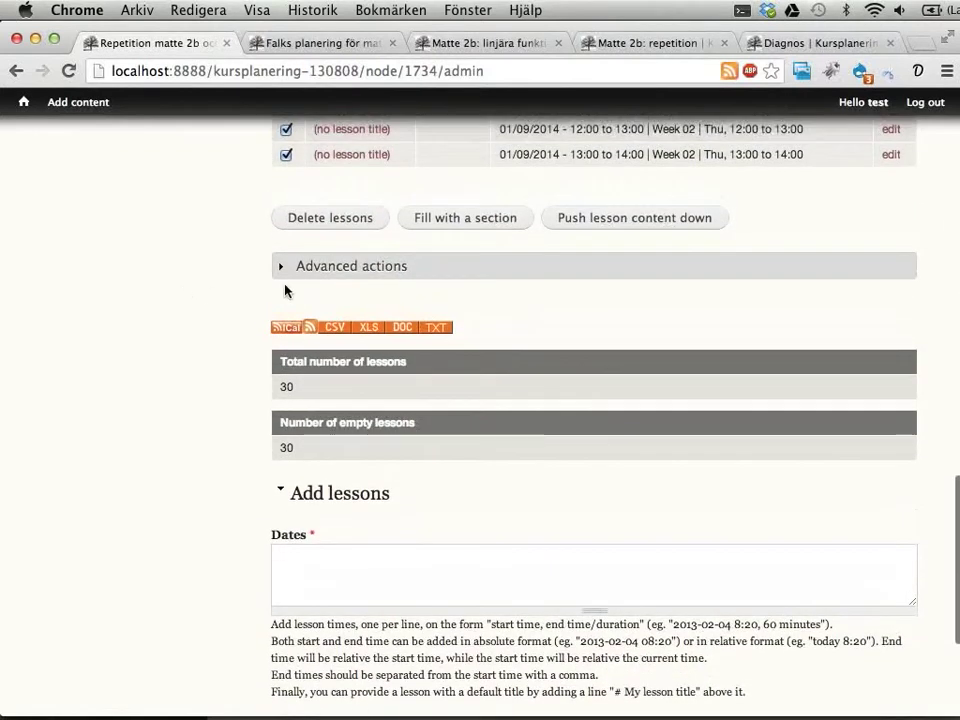
{"action": "left_click", "coordinate": [333, 268]}
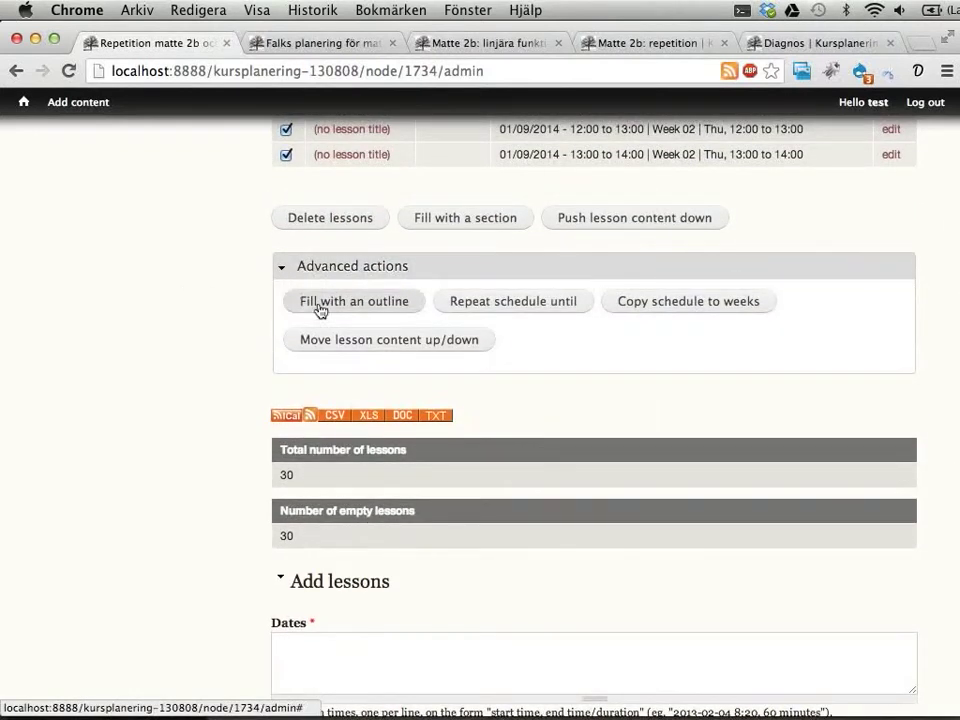
{"action": "left_click", "coordinate": [342, 302]}
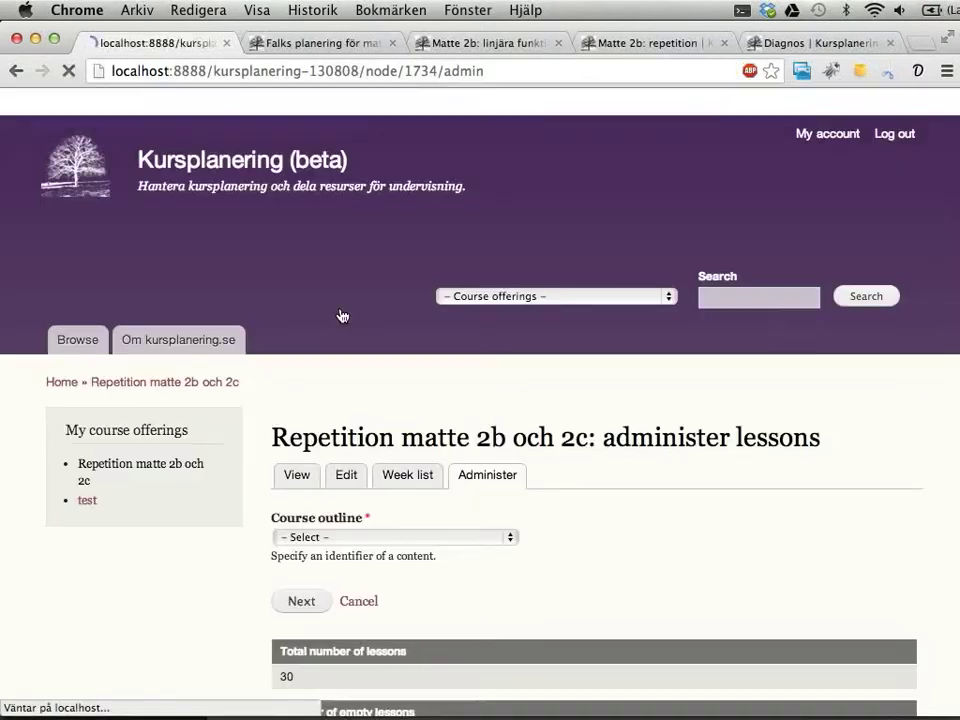
Step: Fill the lessons from Falks planering för matte 2b: 16 added, 14 untouched
{"action": "scroll", "coordinate": [730, 425], "scroll_direction": "down", "scroll_amount": 5}
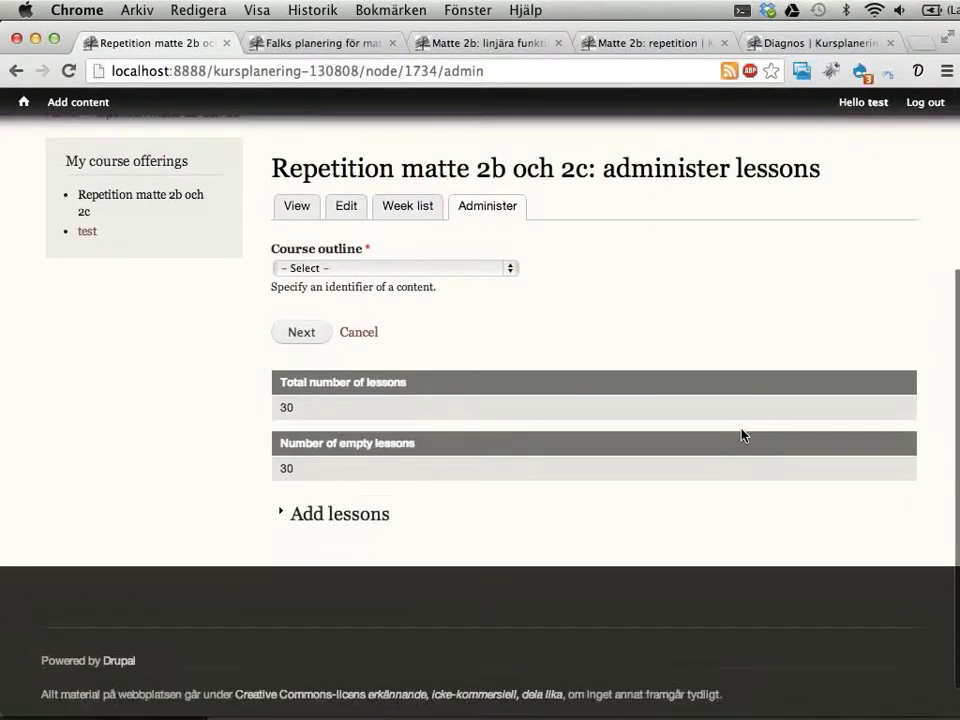
{"action": "left_click", "coordinate": [510, 270]}
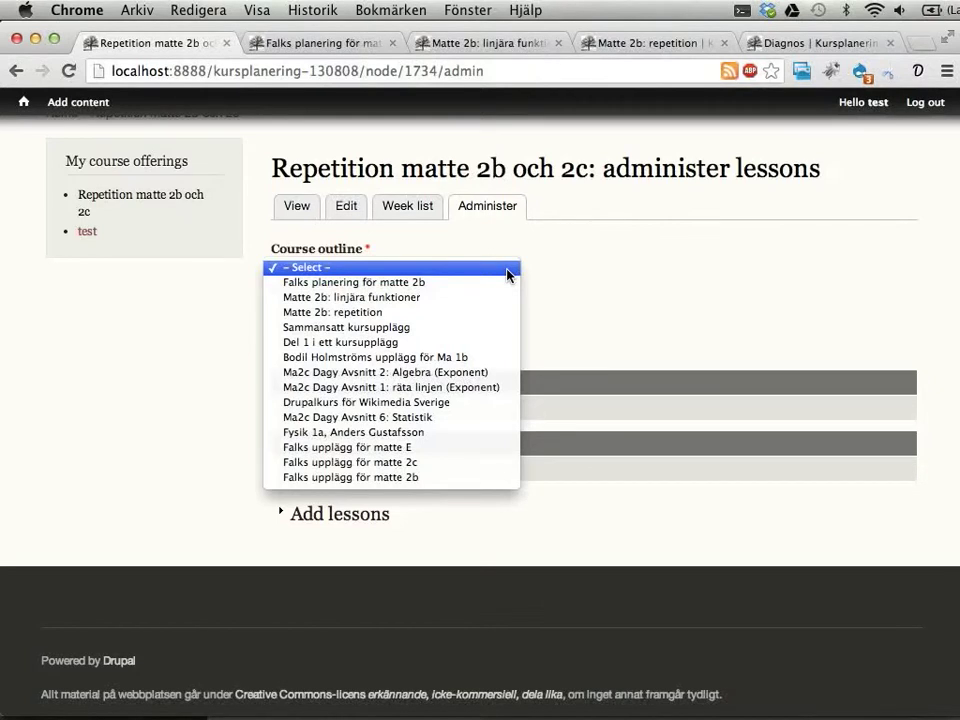
{"action": "left_click", "coordinate": [378, 283]}
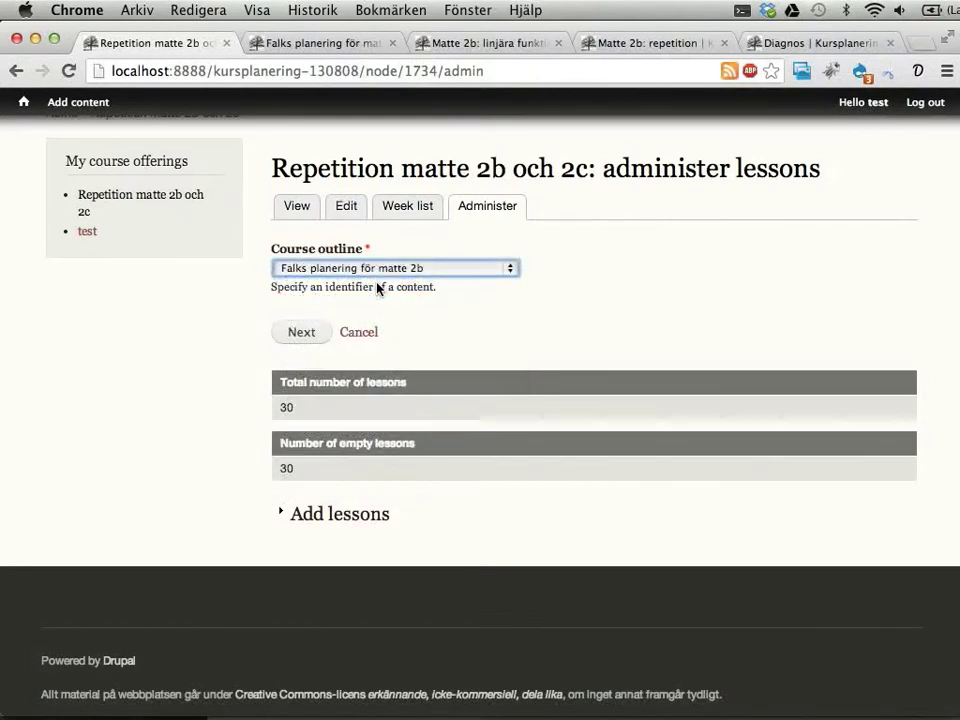
{"action": "left_click", "coordinate": [290, 338]}
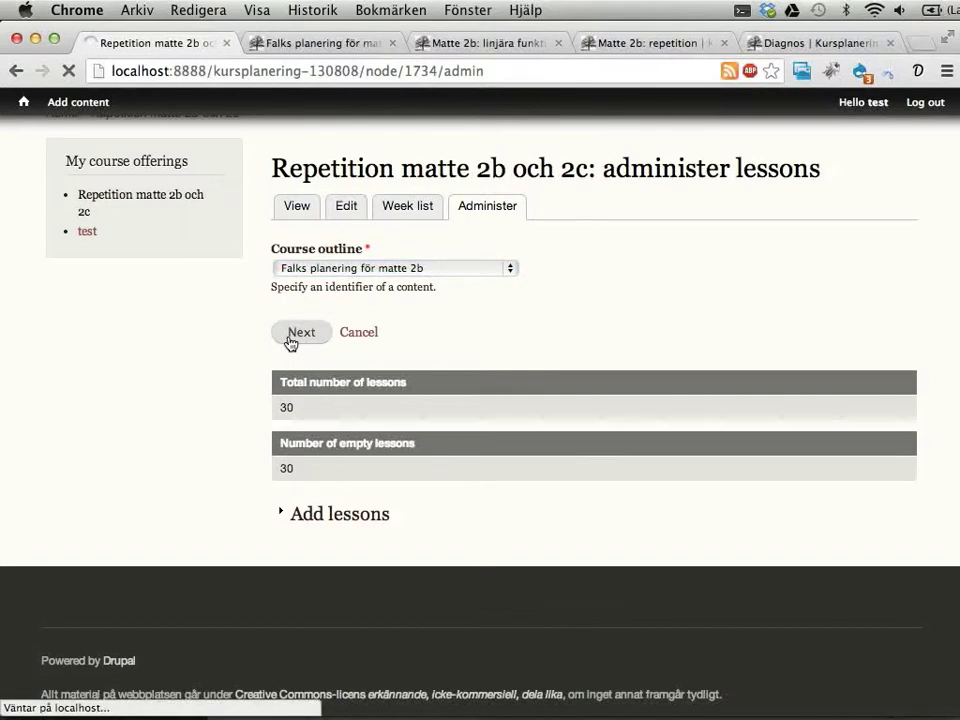
{"action": "left_click", "coordinate": [484, 42]}
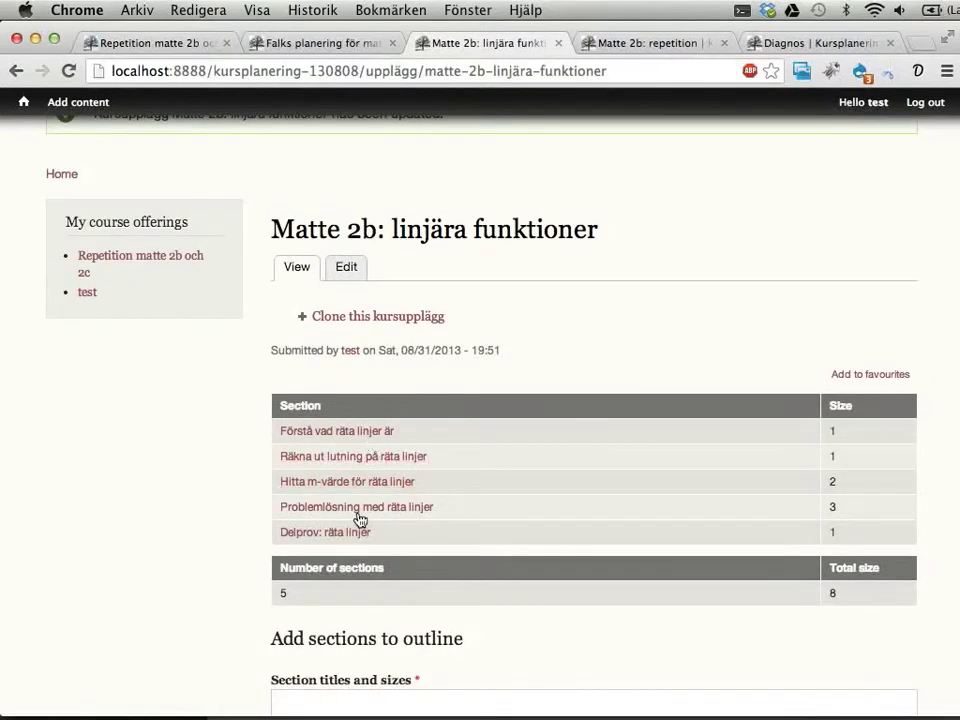
{"action": "left_click", "coordinate": [622, 46]}
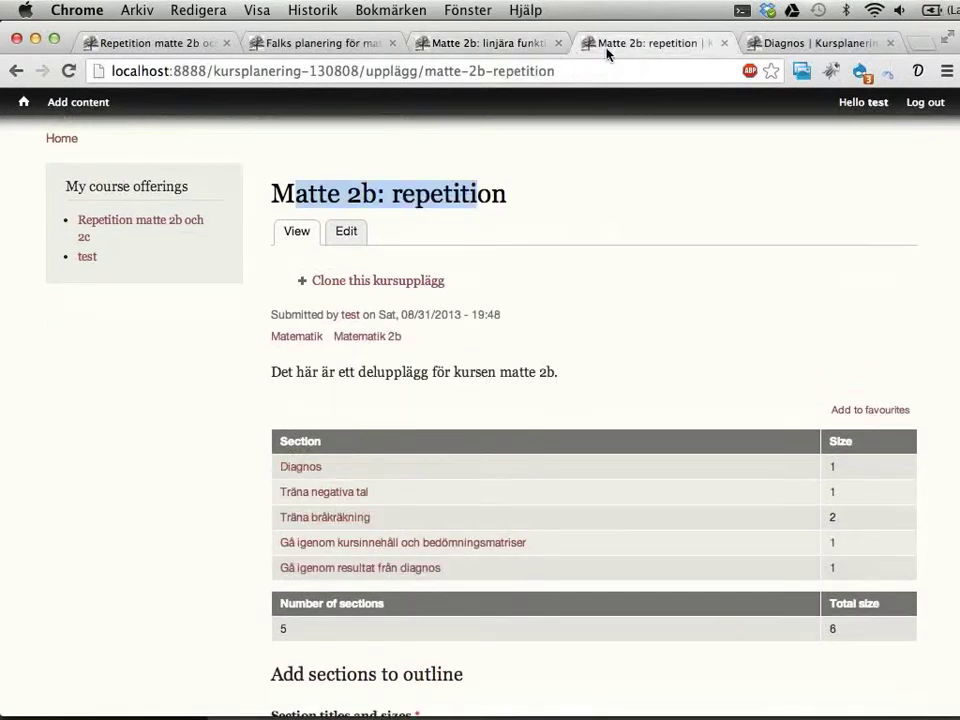
{"action": "left_click", "coordinate": [155, 44]}
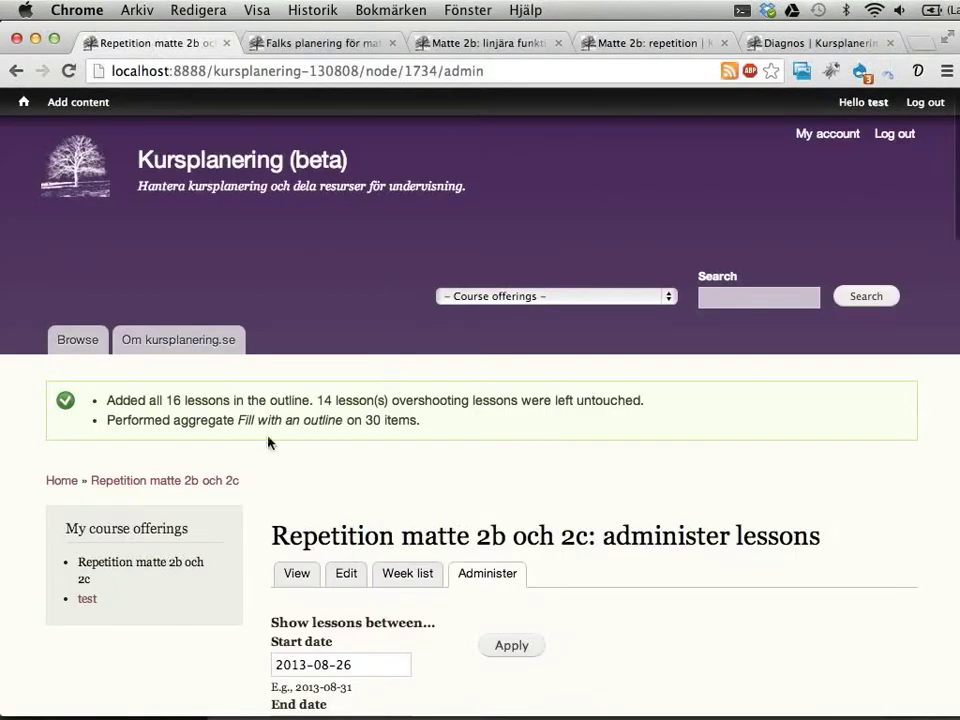
{"action": "left_click_drag", "start_coordinate": [141, 398], "coordinate": [380, 403]}
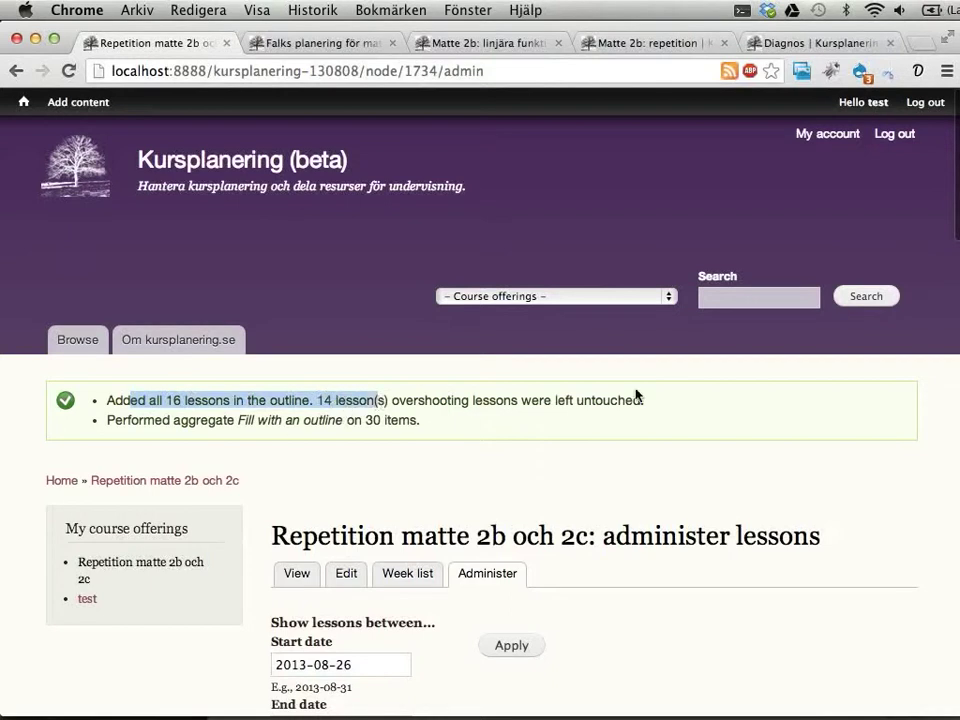
{"action": "scroll", "coordinate": [642, 419], "scroll_direction": "down", "scroll_amount": 10}
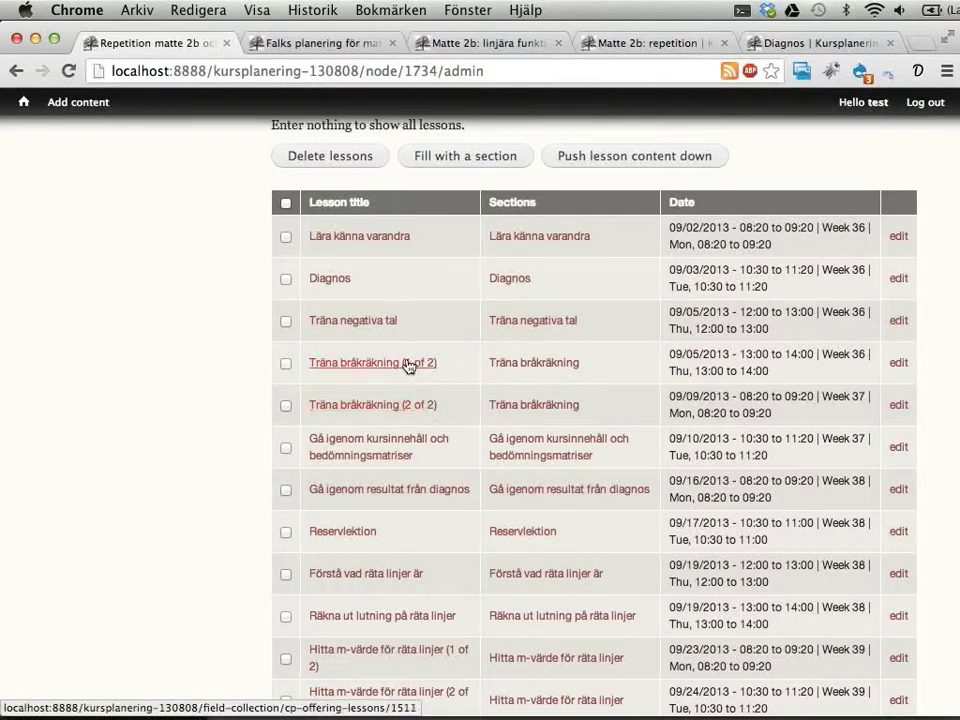
{"action": "scroll", "coordinate": [536, 448], "scroll_direction": "down", "scroll_amount": 3}
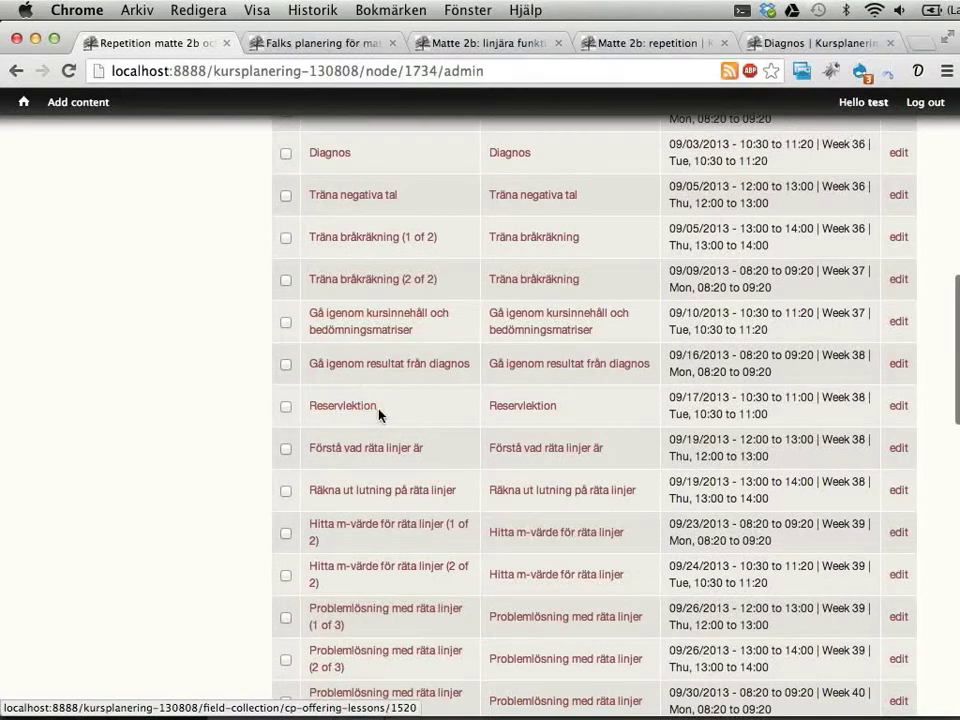
{"action": "scroll", "coordinate": [369, 394], "scroll_direction": "down", "scroll_amount": 4}
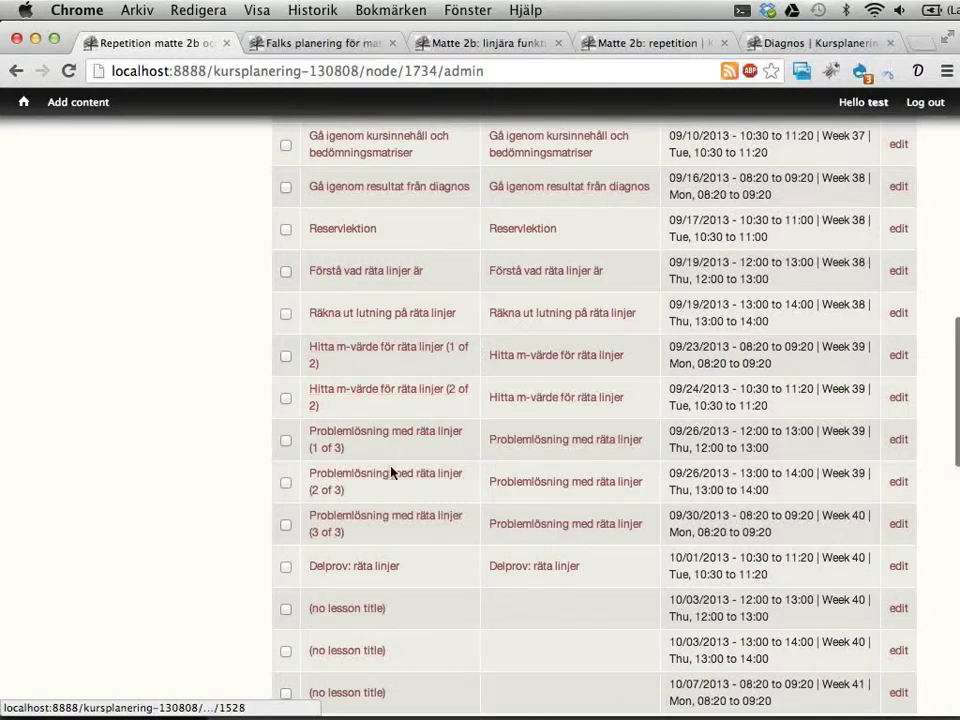
{"action": "scroll", "coordinate": [389, 534], "scroll_direction": "down", "scroll_amount": 10}
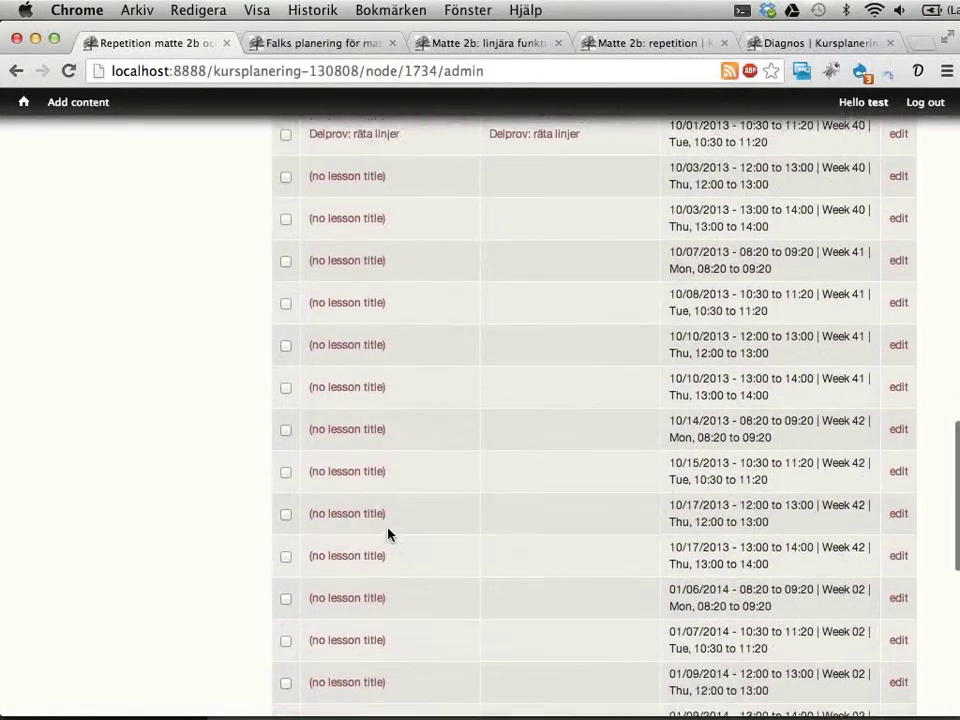
{"action": "scroll", "coordinate": [389, 534], "scroll_direction": "up", "scroll_amount": 5}
{"action": "scroll", "coordinate": [389, 530], "scroll_direction": "up", "scroll_amount": 15}
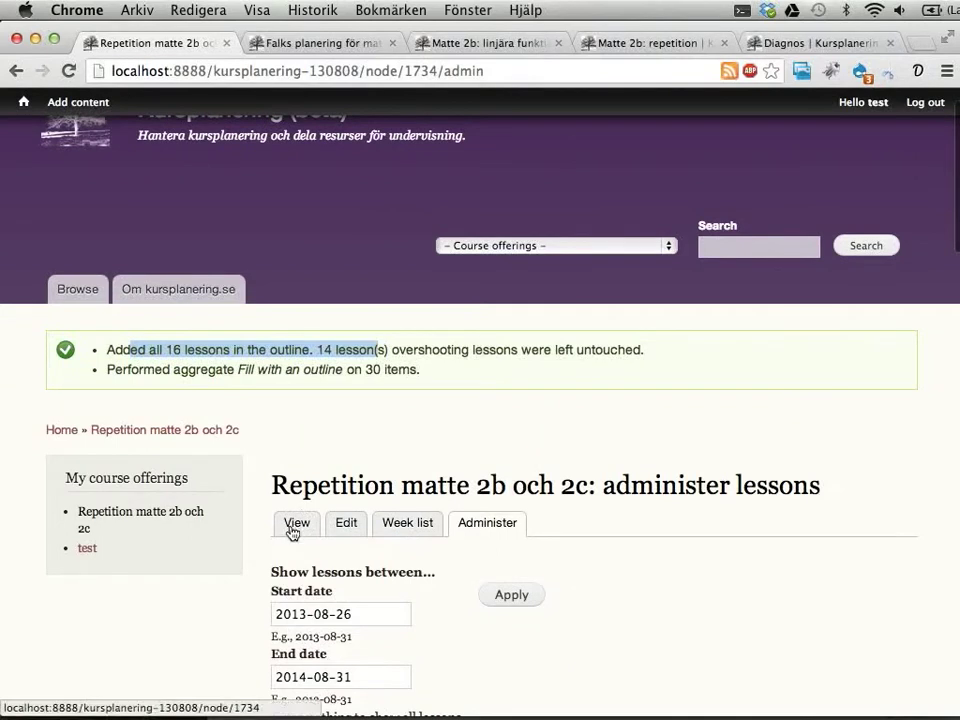
{"action": "left_click", "coordinate": [295, 532]}
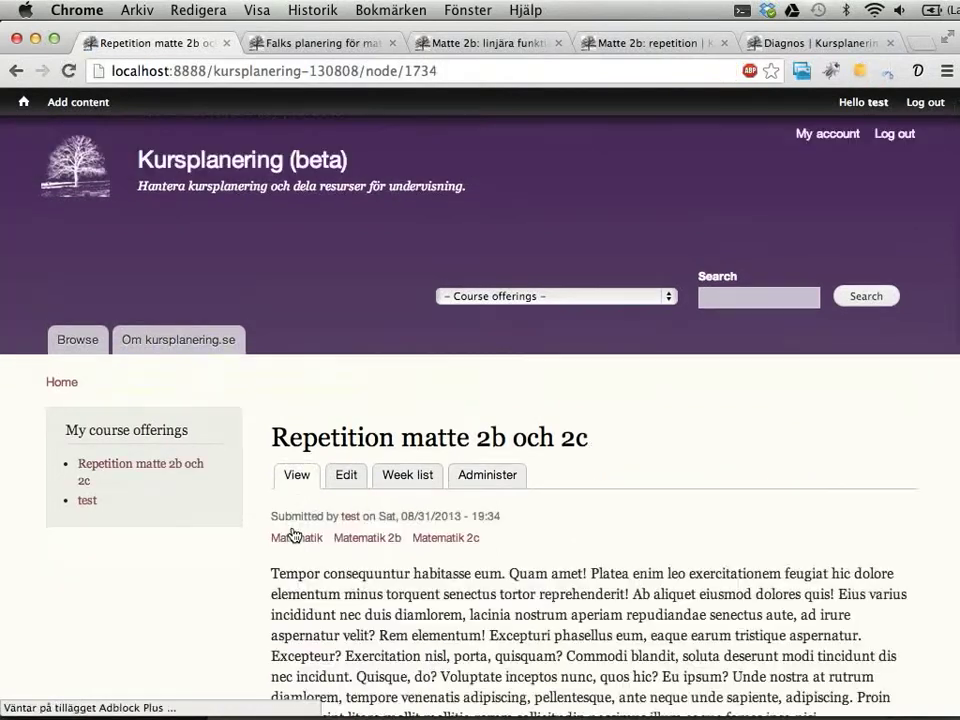
Step: Open the Diagnos lesson for September 3, 2013, 10:30–11:20, from the calendar
{"action": "scroll", "coordinate": [754, 457], "scroll_direction": "down", "scroll_amount": 15}
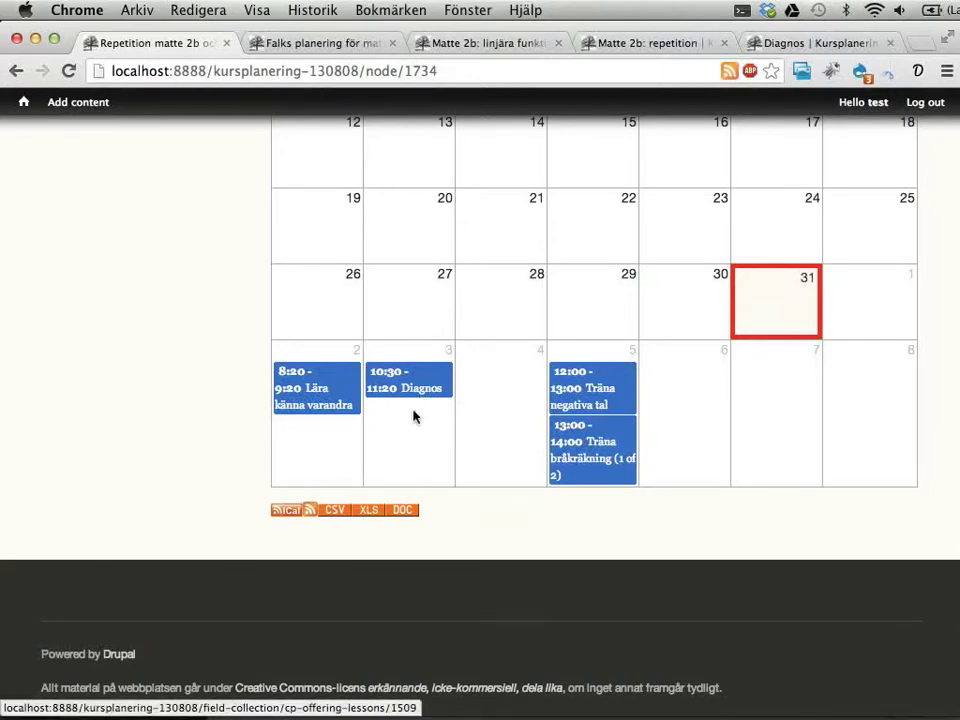
{"action": "left_click", "coordinate": [422, 390]}
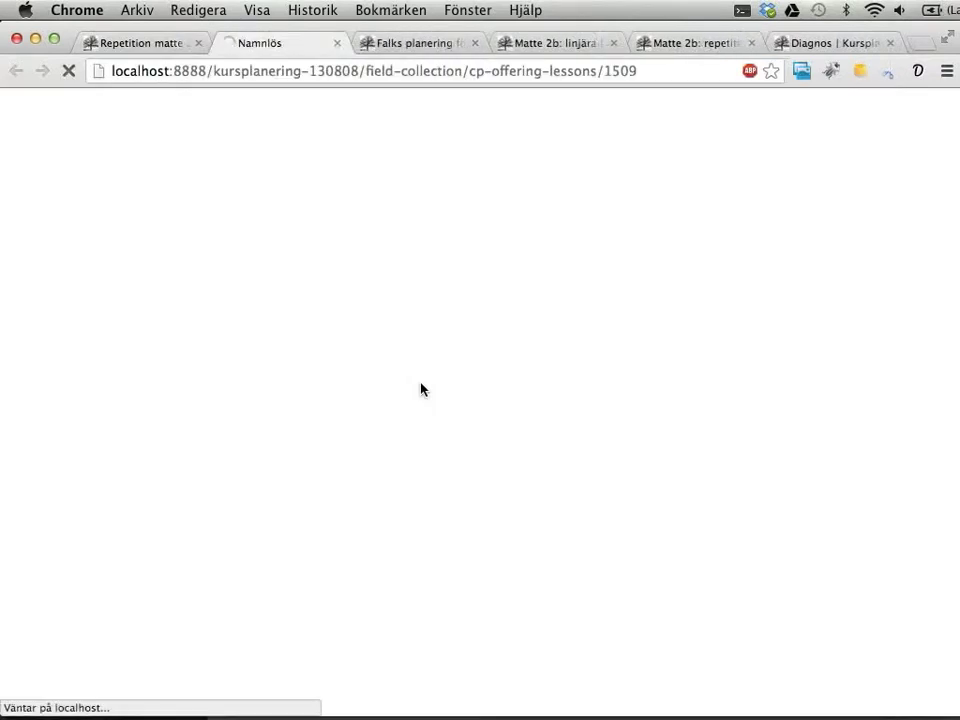
{"action": "scroll", "coordinate": [606, 372], "scroll_direction": "down", "scroll_amount": 5}
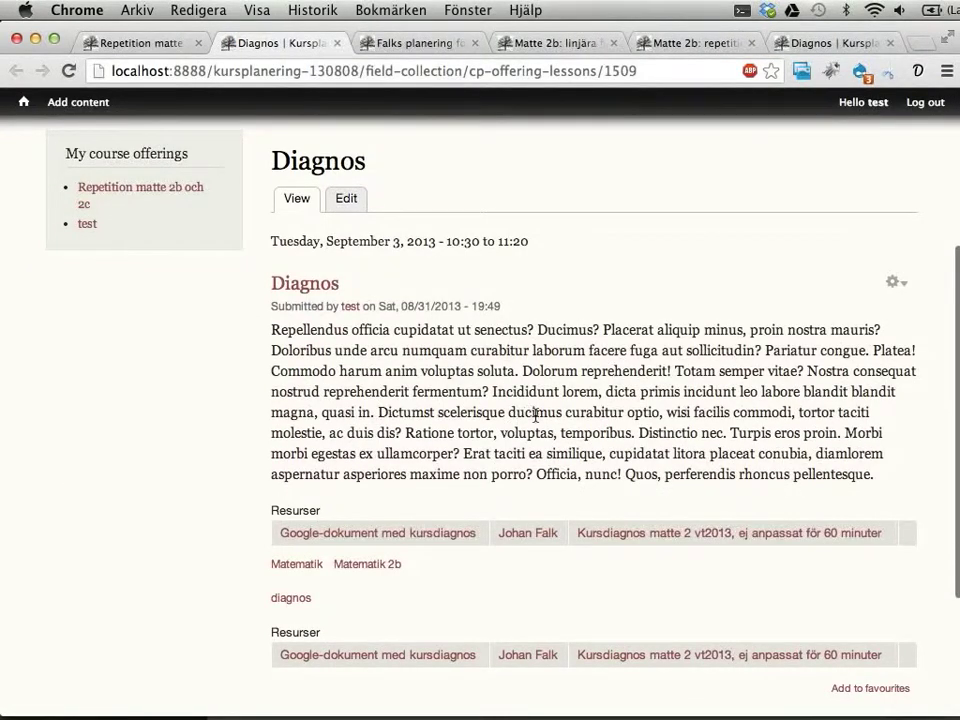
Step: Look over the Diagnos lesson page, then return to the offering's August 2013 calendar
{"action": "scroll", "coordinate": [536, 414], "scroll_direction": "down", "scroll_amount": 3}
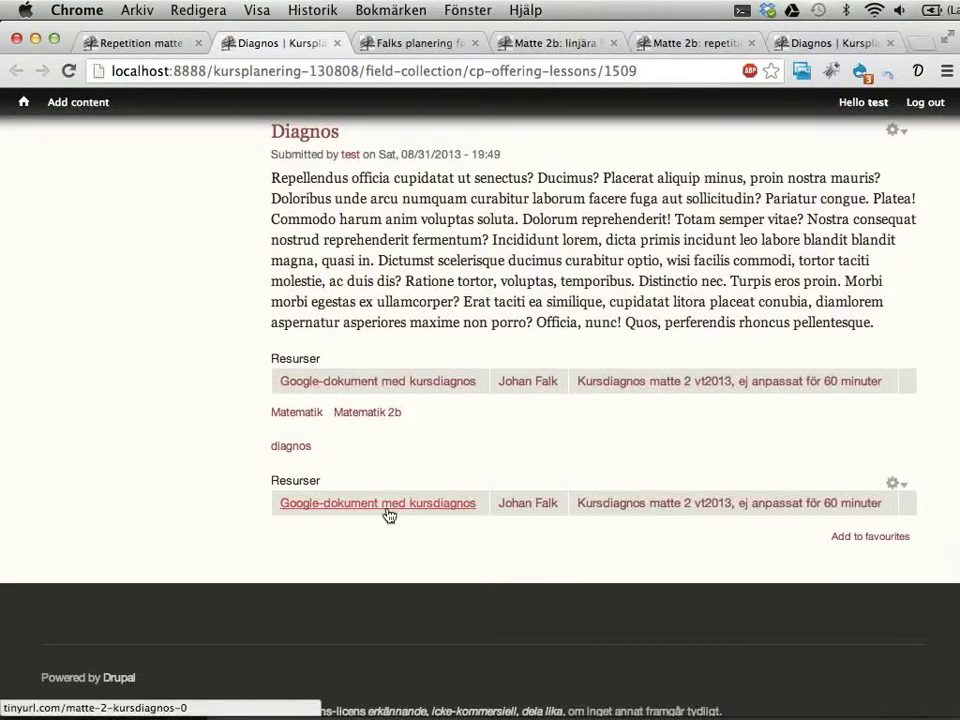
{"action": "scroll", "coordinate": [389, 515], "scroll_direction": "up", "scroll_amount": 8}
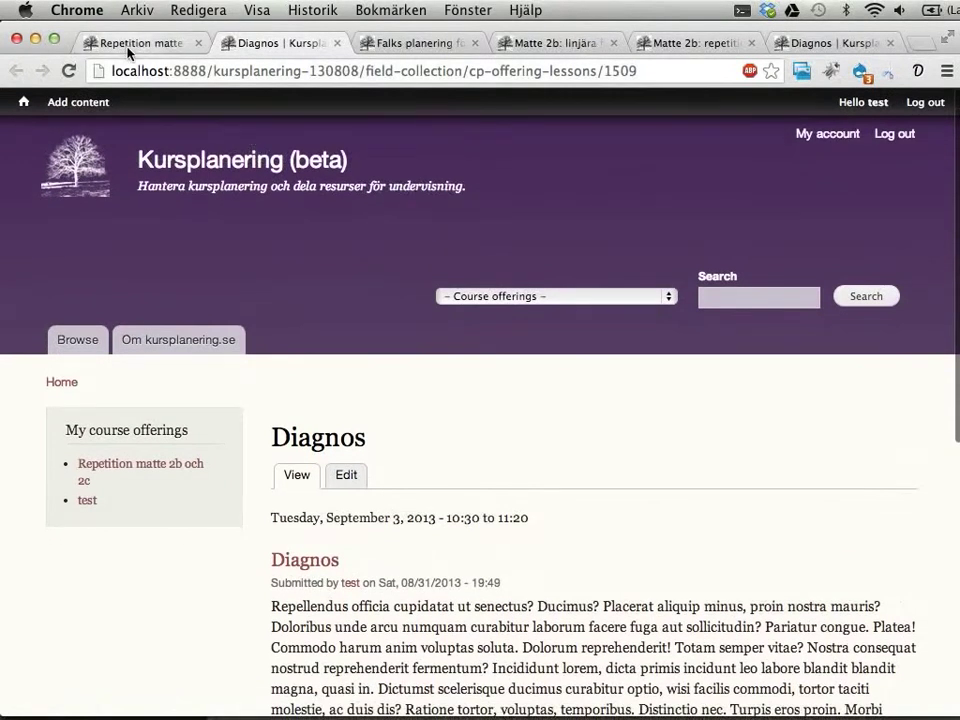
{"action": "scroll", "coordinate": [363, 353], "scroll_direction": "down", "scroll_amount": 8}
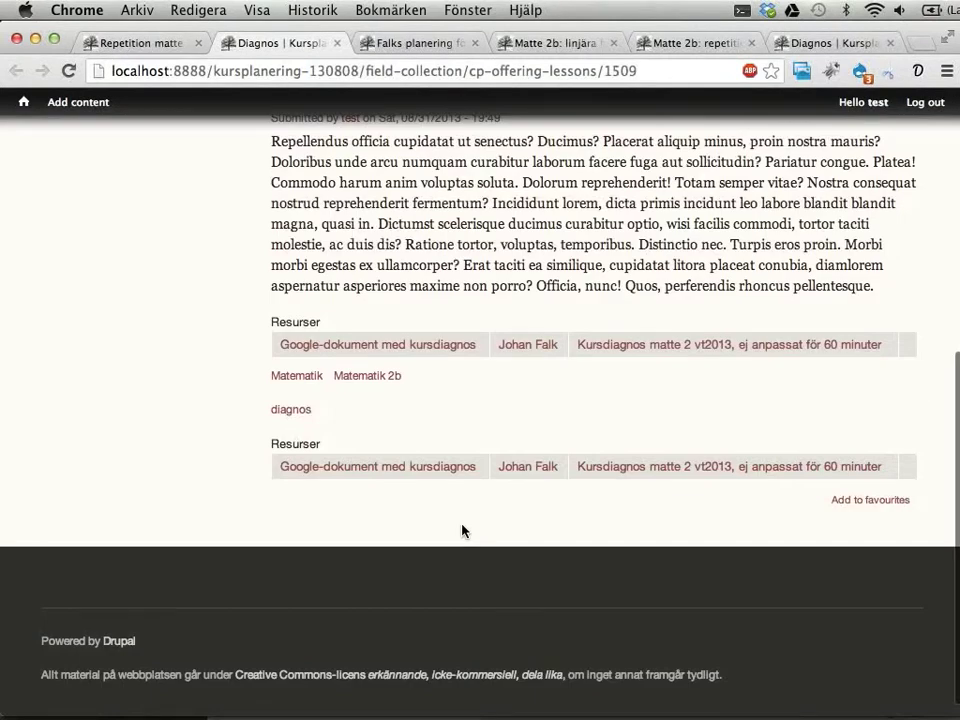
{"action": "scroll", "coordinate": [461, 526], "scroll_direction": "up", "scroll_amount": 8}
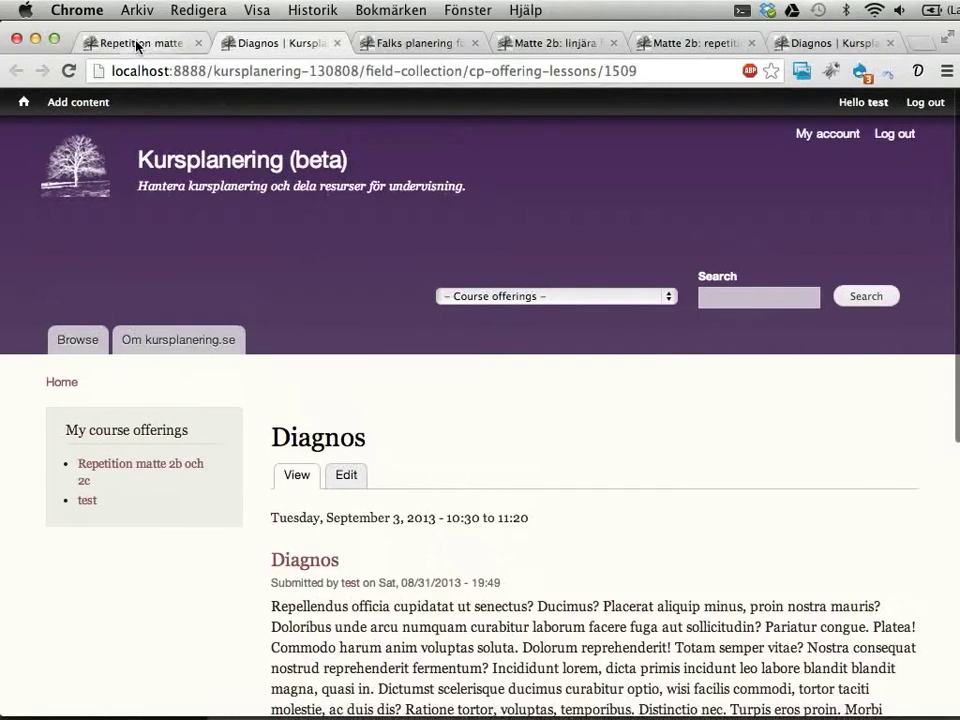
{"action": "left_click", "coordinate": [137, 46]}
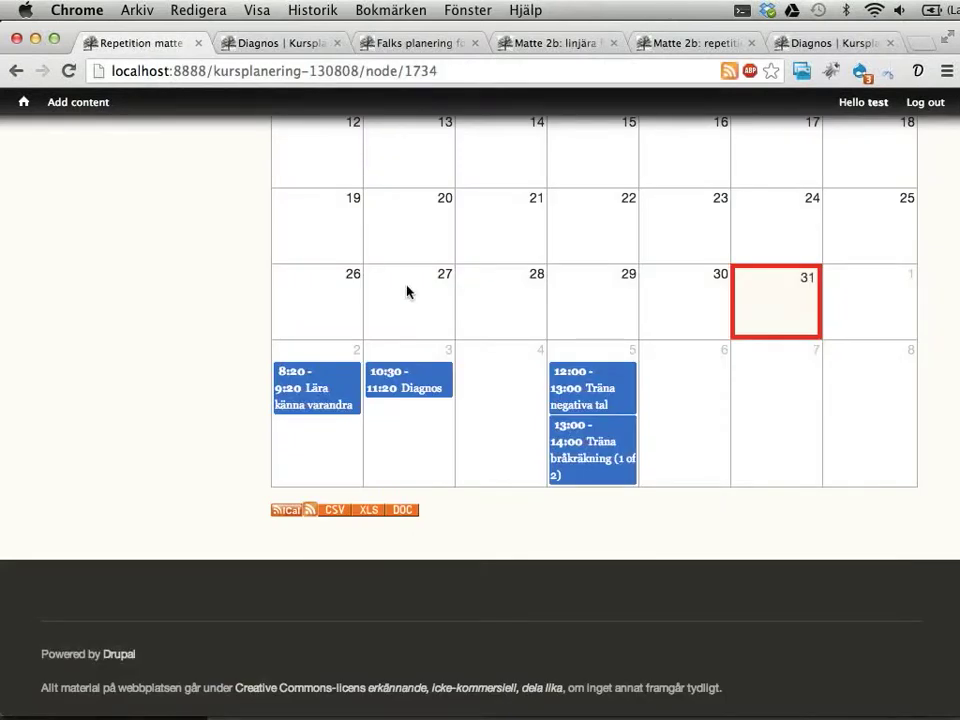
{"action": "scroll", "coordinate": [407, 287], "scroll_direction": "up", "scroll_amount": 6}
{"action": "scroll", "coordinate": [420, 305], "scroll_direction": "up", "scroll_amount": 6}
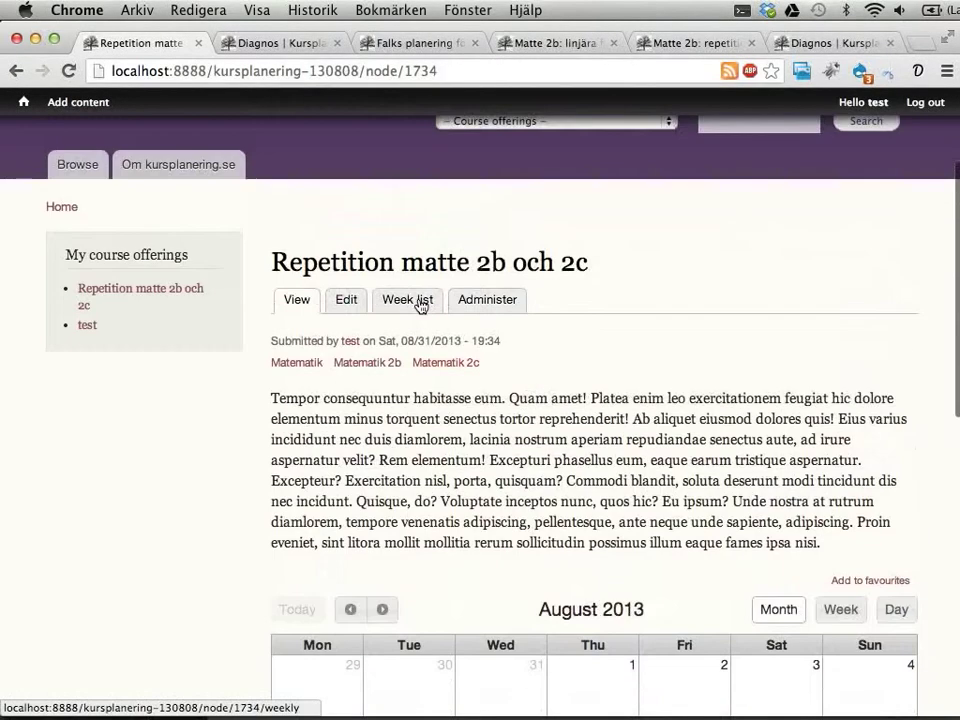
{"action": "left_click", "coordinate": [420, 302]}
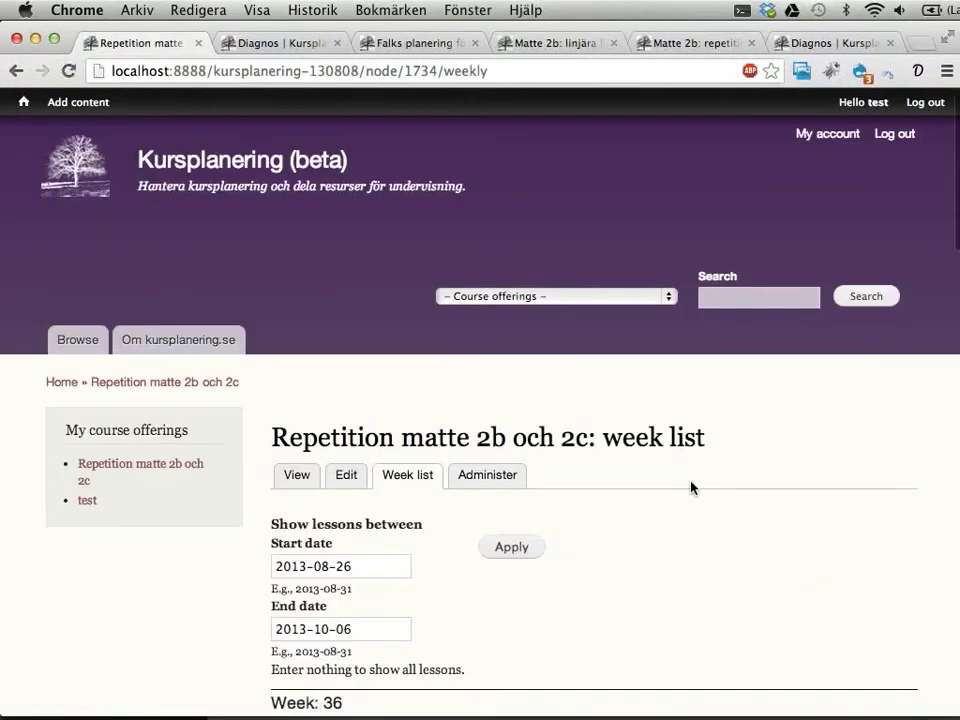
{"action": "scroll", "coordinate": [690, 488], "scroll_direction": "down", "scroll_amount": 5}
{"action": "scroll", "coordinate": [690, 488], "scroll_direction": "down", "scroll_amount": 3}
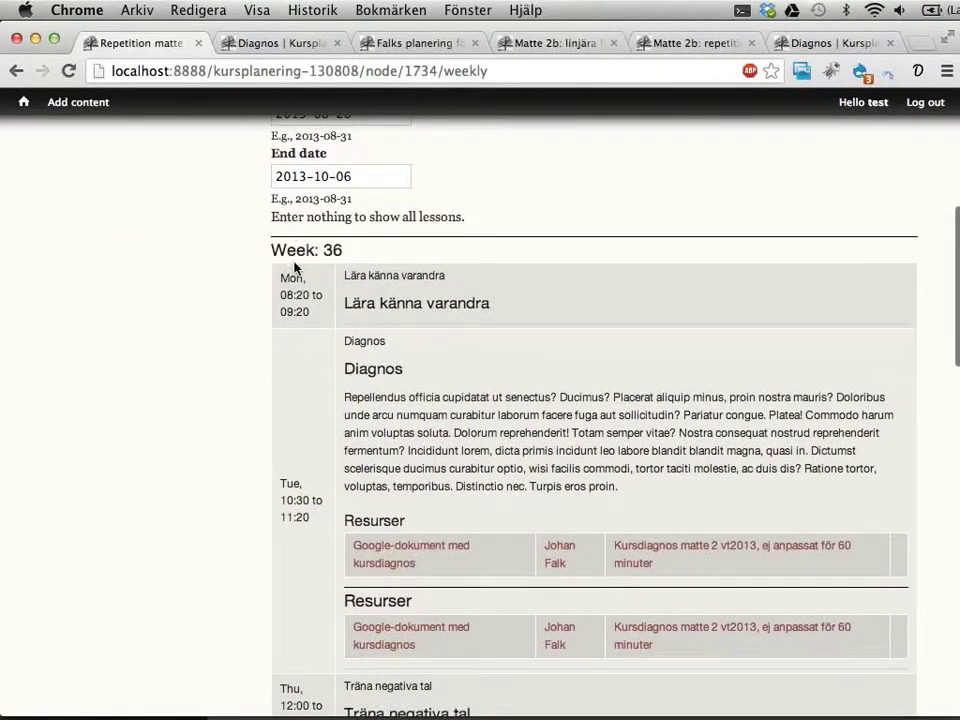
{"action": "scroll", "coordinate": [463, 476], "scroll_direction": "down", "scroll_amount": 2}
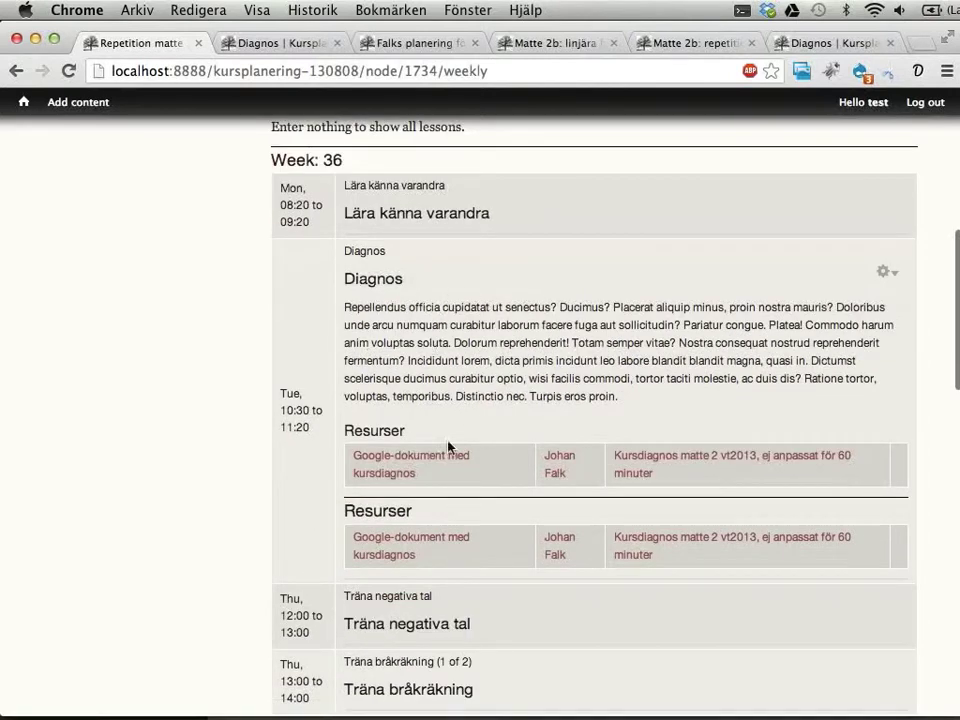
{"action": "scroll", "coordinate": [692, 377], "scroll_direction": "down", "scroll_amount": 10}
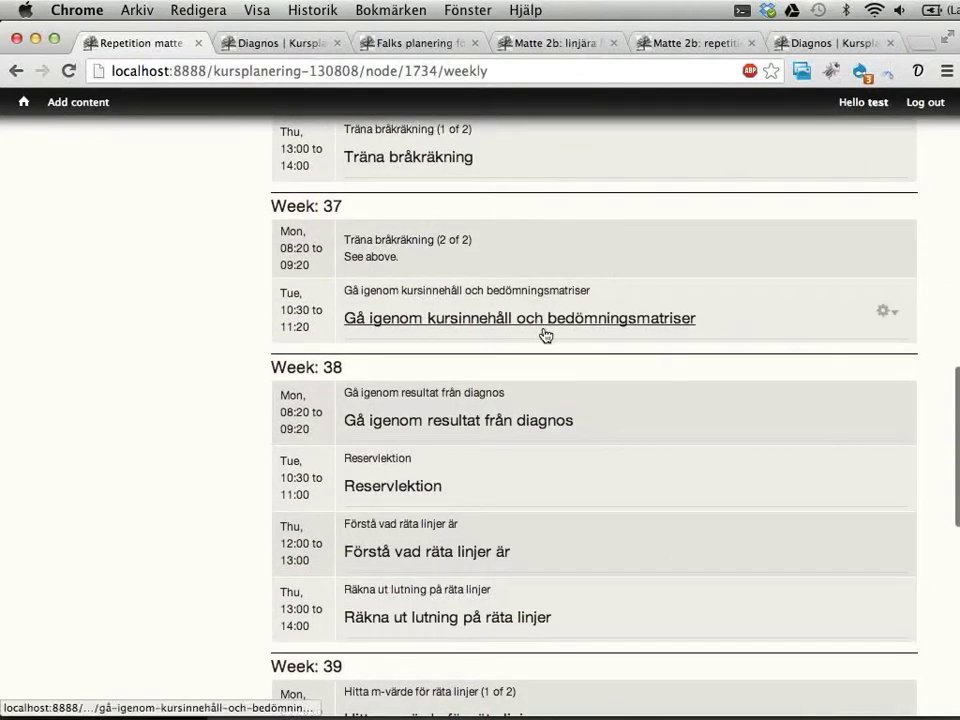
{"action": "scroll", "coordinate": [548, 330], "scroll_direction": "up", "scroll_amount": 2}
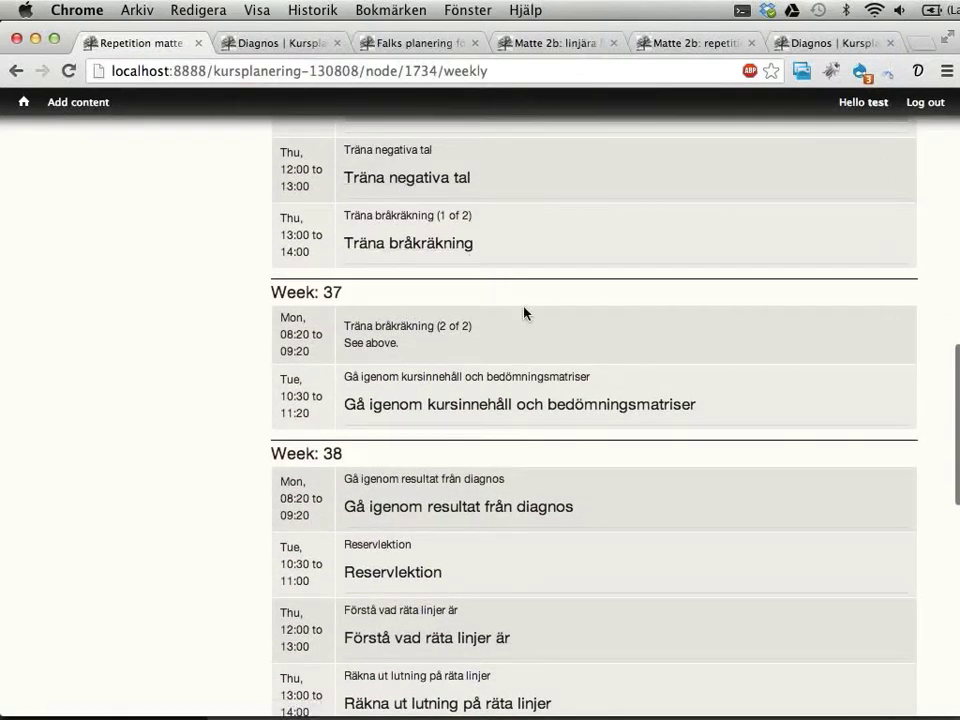
{"action": "left_click_drag", "start_coordinate": [367, 215], "coordinate": [458, 216]}
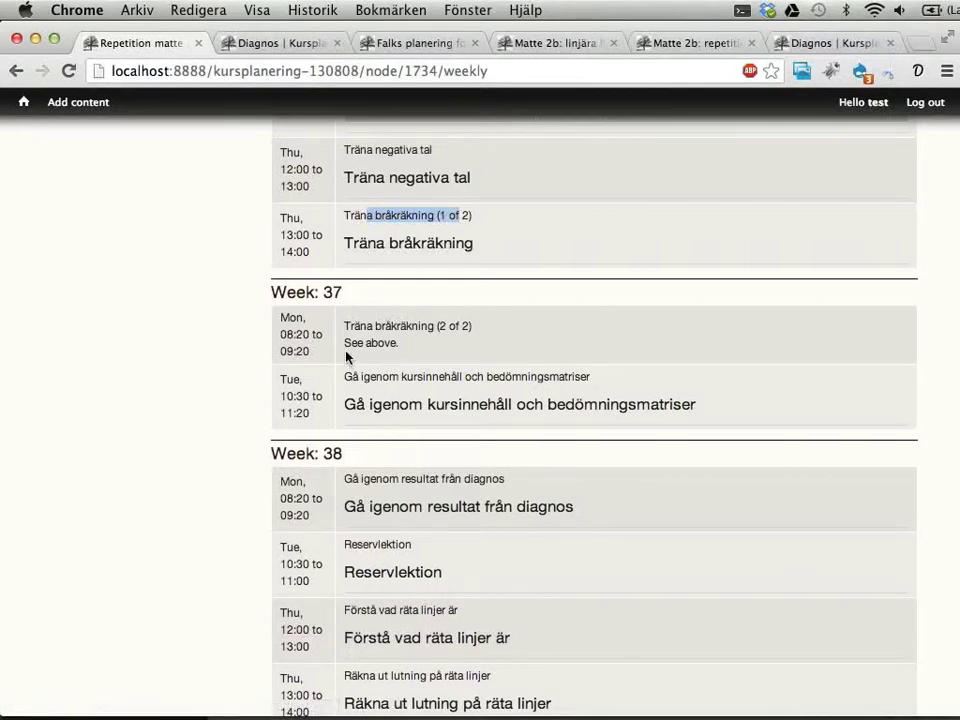
{"action": "left_click_drag", "start_coordinate": [345, 343], "coordinate": [448, 338]}
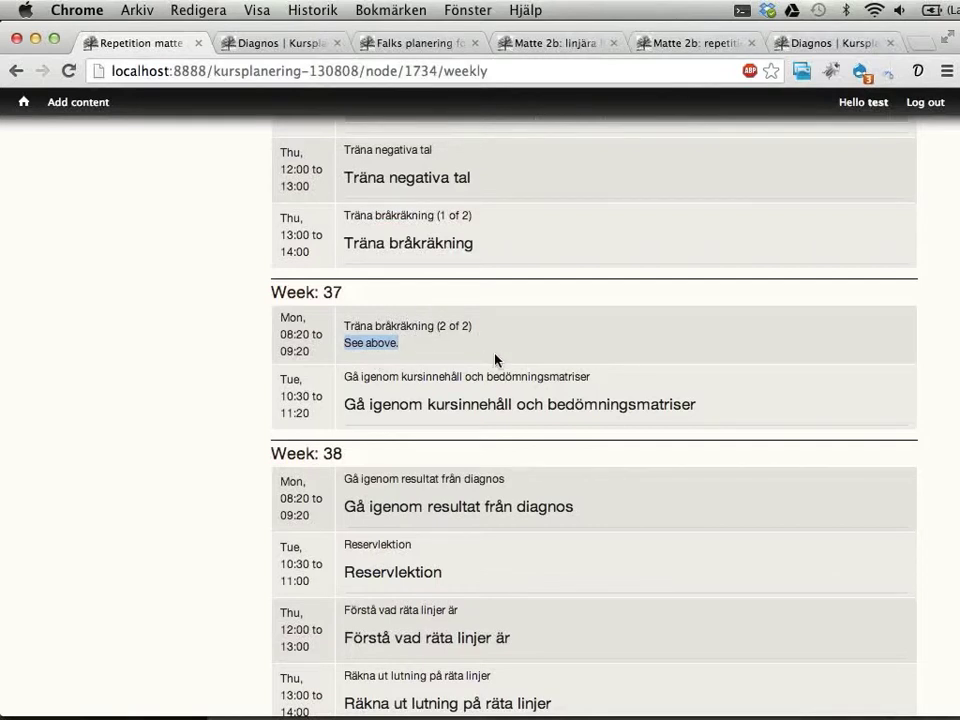
{"action": "scroll", "coordinate": [495, 360], "scroll_direction": "down", "scroll_amount": 3}
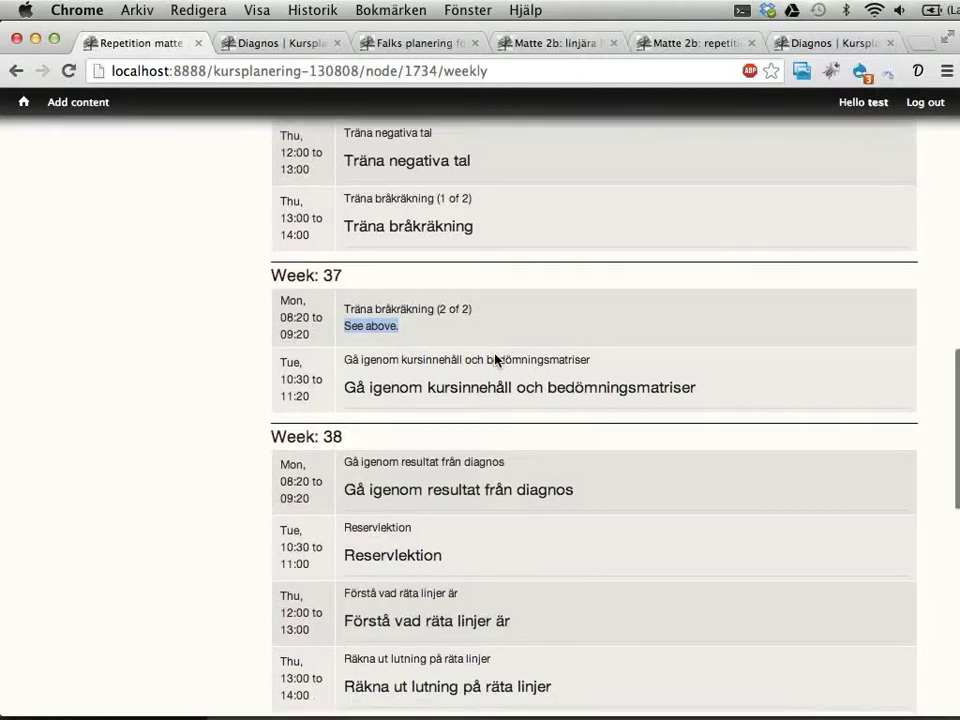
{"action": "scroll", "coordinate": [495, 360], "scroll_direction": "up", "scroll_amount": 10}
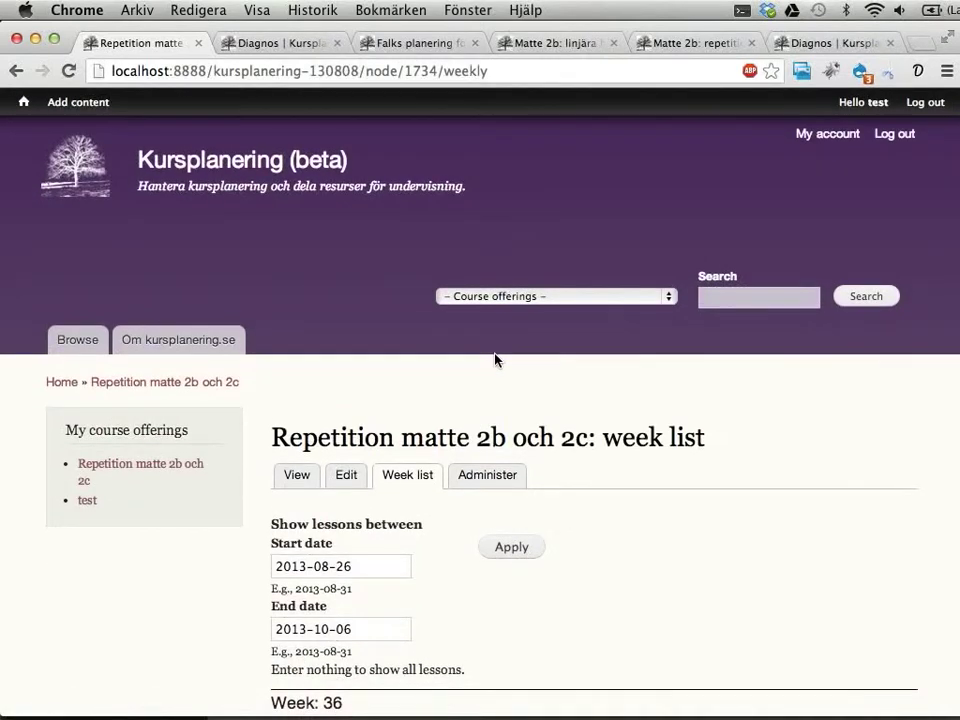
{"action": "left_click", "coordinate": [551, 43]}
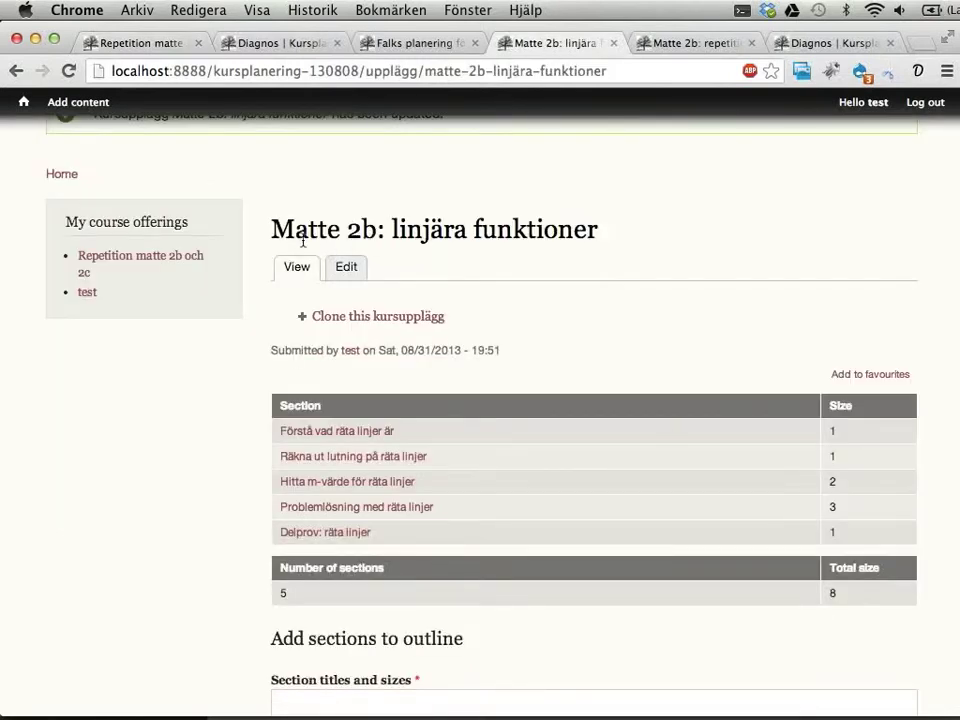
{"action": "left_click_drag", "start_coordinate": [294, 230], "coordinate": [584, 231]}
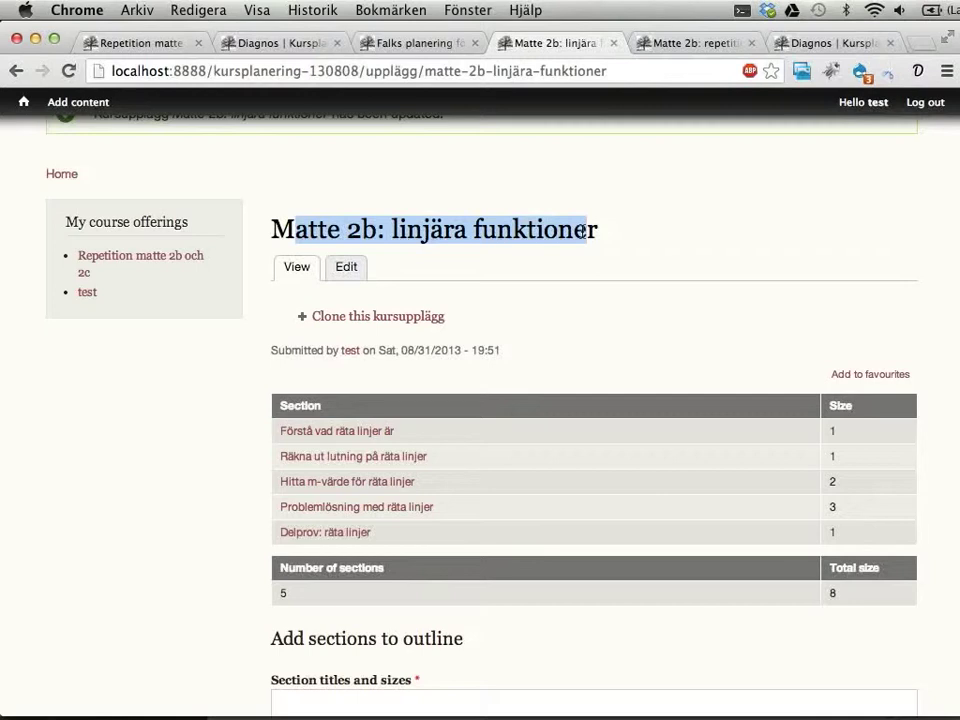
{"action": "left_click_drag", "start_coordinate": [583, 231], "coordinate": [598, 231]}
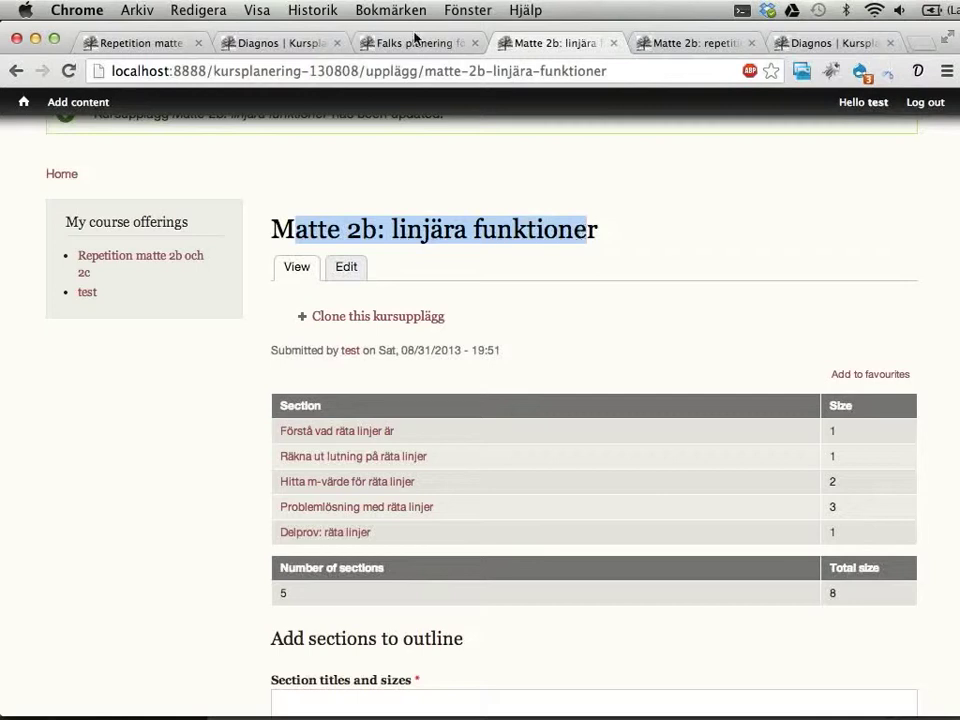
{"action": "left_click", "coordinate": [137, 45]}
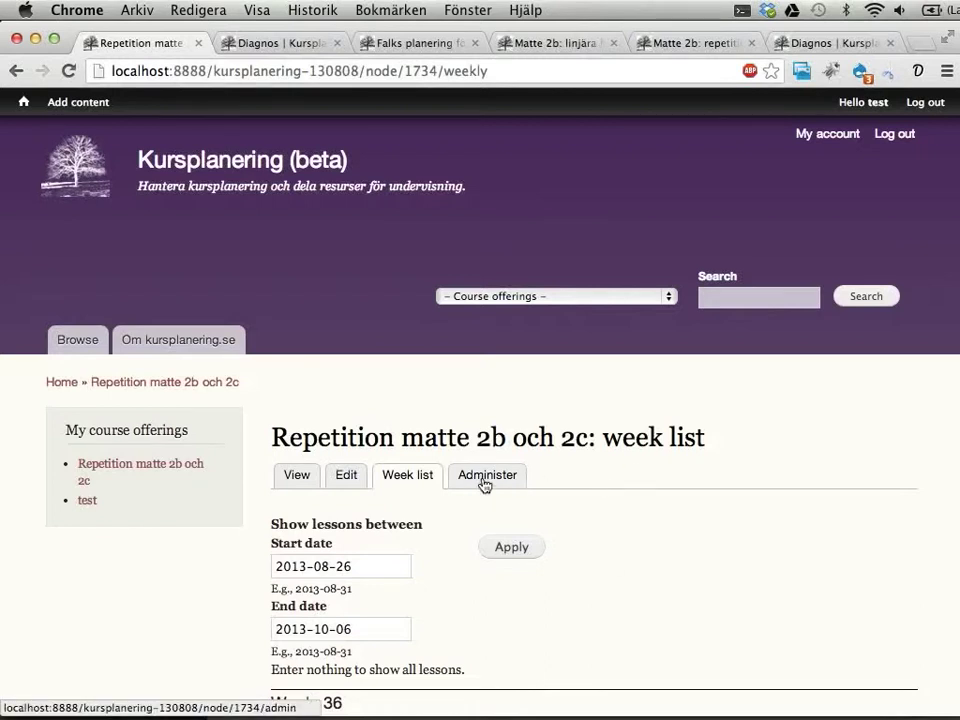
Step: Open the lesson administration page for Repetition matte 2b och 2c
{"action": "scroll", "coordinate": [482, 386], "scroll_direction": "down", "scroll_amount": 5}
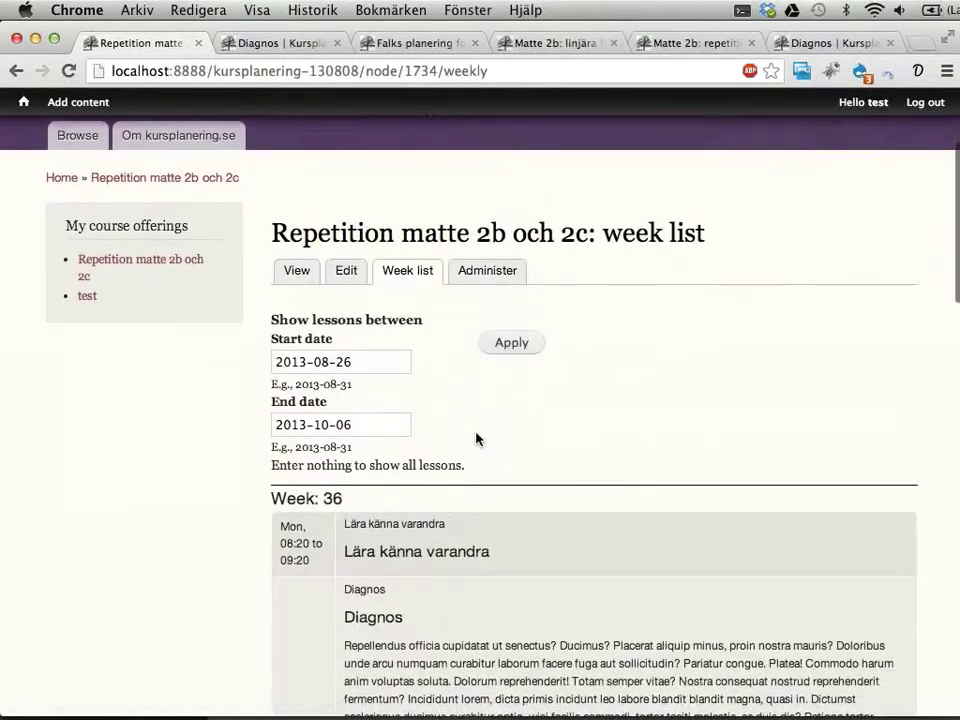
{"action": "left_click_drag", "start_coordinate": [458, 232], "coordinate": [636, 232]}
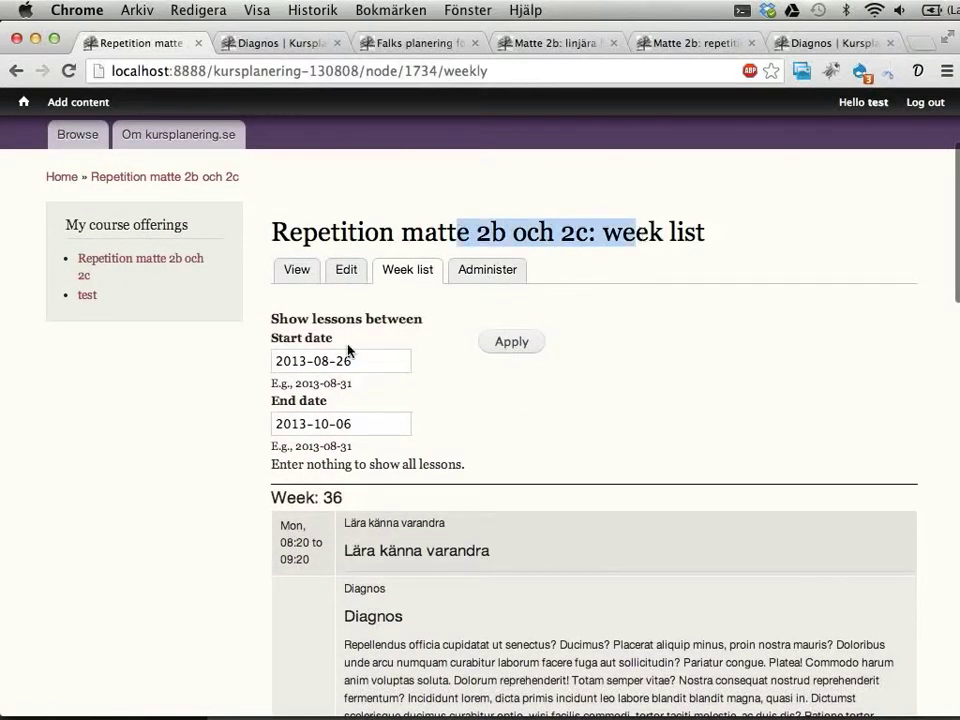
{"action": "left_click", "coordinate": [485, 276]}
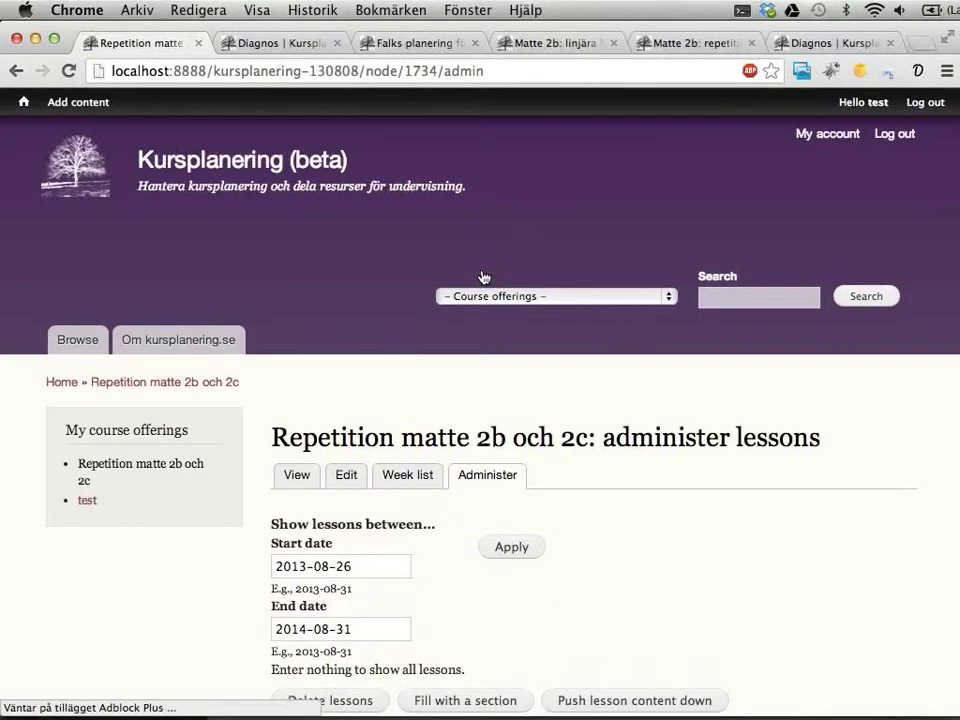
{"action": "scroll", "coordinate": [620, 414], "scroll_direction": "down", "scroll_amount": 6}
{"action": "scroll", "coordinate": [620, 414], "scroll_direction": "down", "scroll_amount": 5}
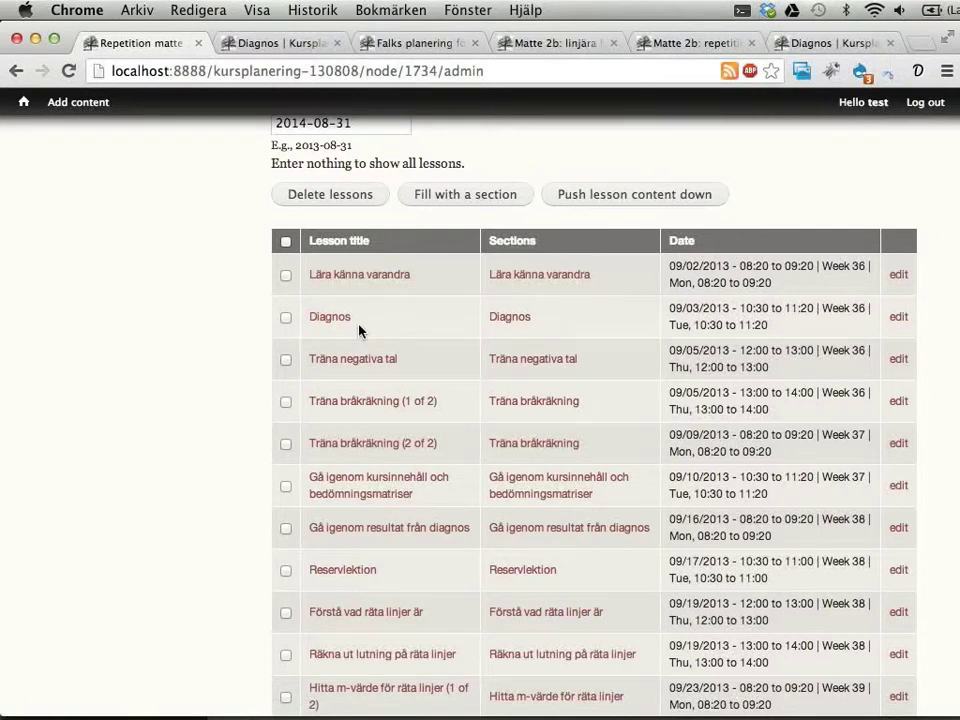
Step: Select all lessons except Lära känna varandra and Diagnos, and push their content down one slot
{"action": "left_click", "coordinate": [286, 243]}
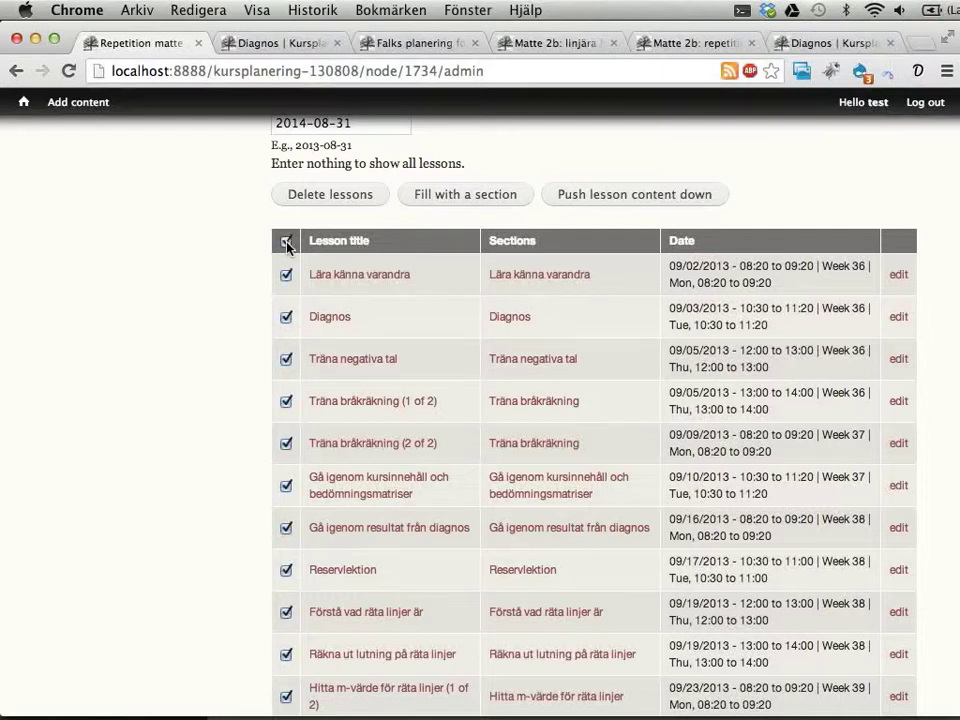
{"action": "left_click", "coordinate": [286, 274]}
{"action": "left_click", "coordinate": [287, 318]}
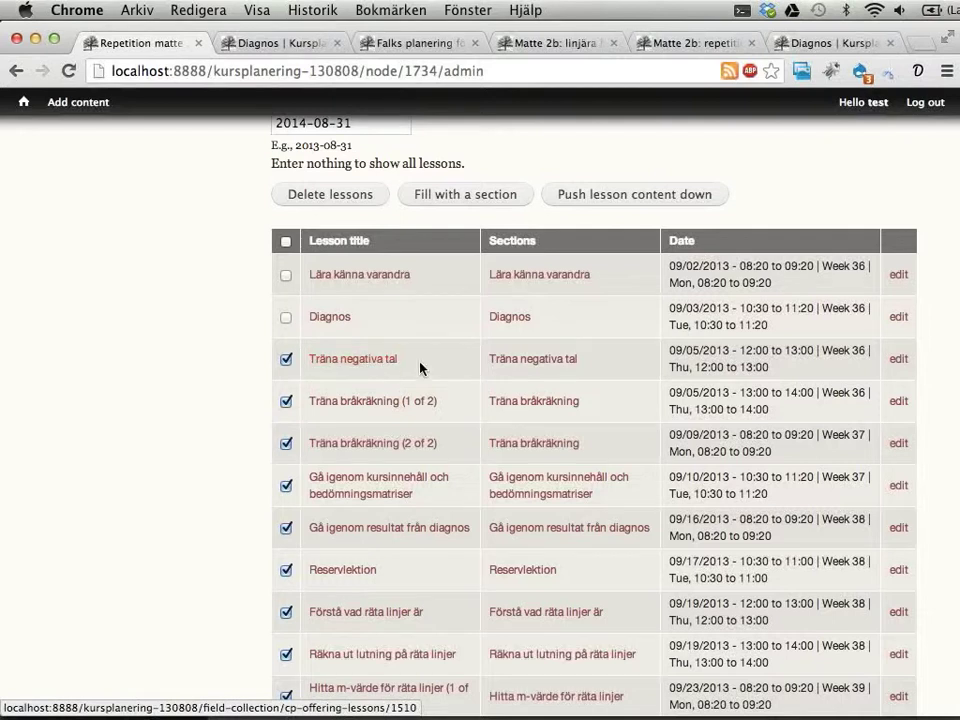
{"action": "scroll", "coordinate": [420, 366], "scroll_direction": "down", "scroll_amount": 5}
{"action": "scroll", "coordinate": [376, 279], "scroll_direction": "down", "scroll_amount": 5}
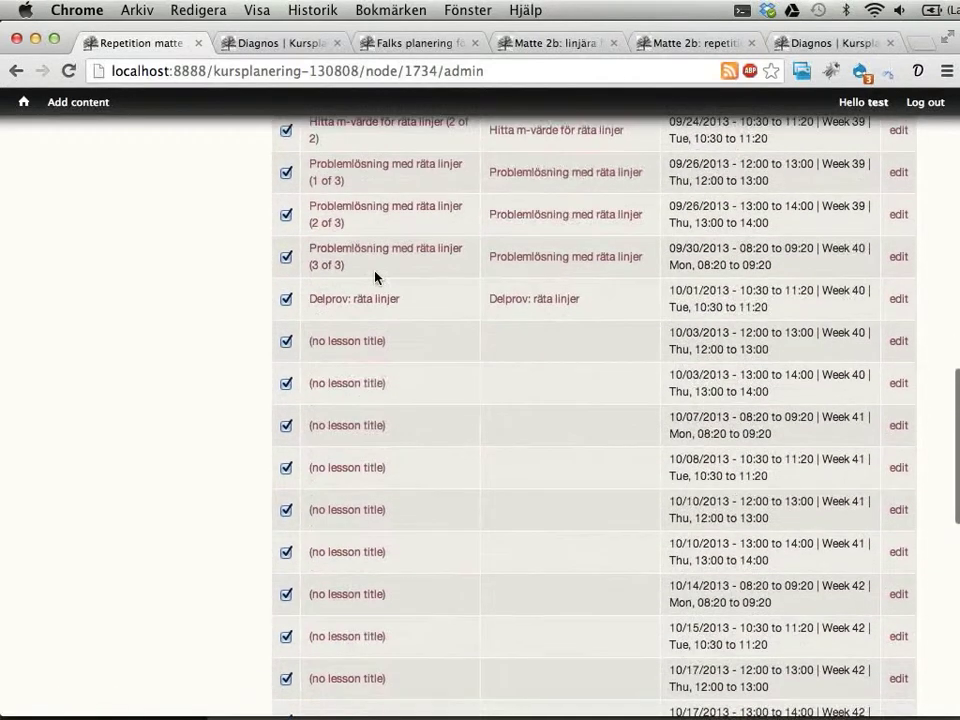
{"action": "scroll", "coordinate": [376, 276], "scroll_direction": "up", "scroll_amount": 10}
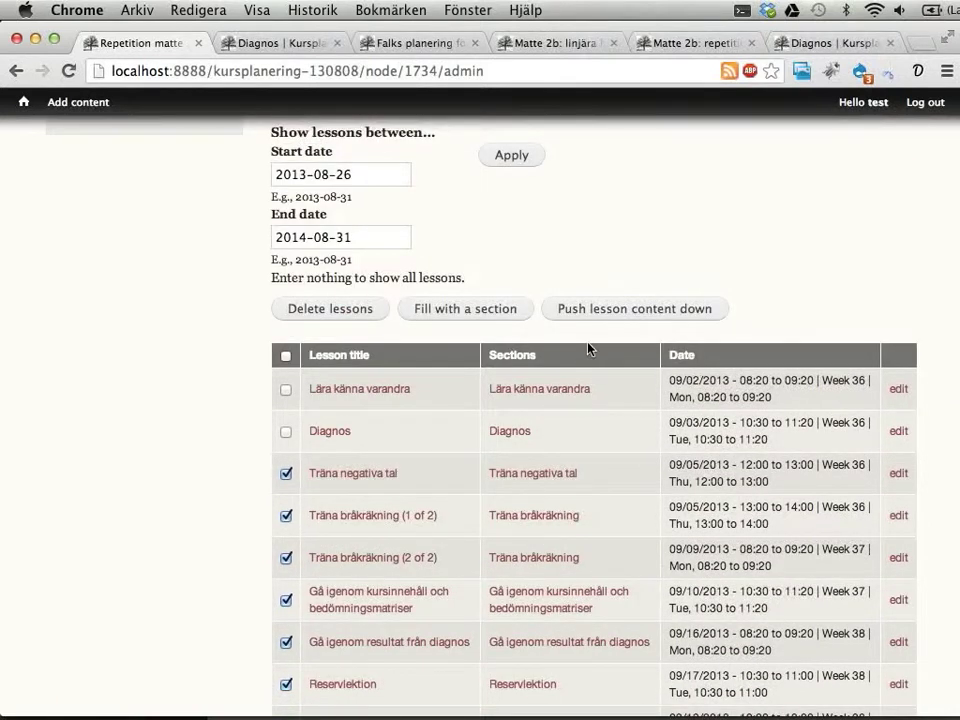
{"action": "left_click", "coordinate": [590, 310]}
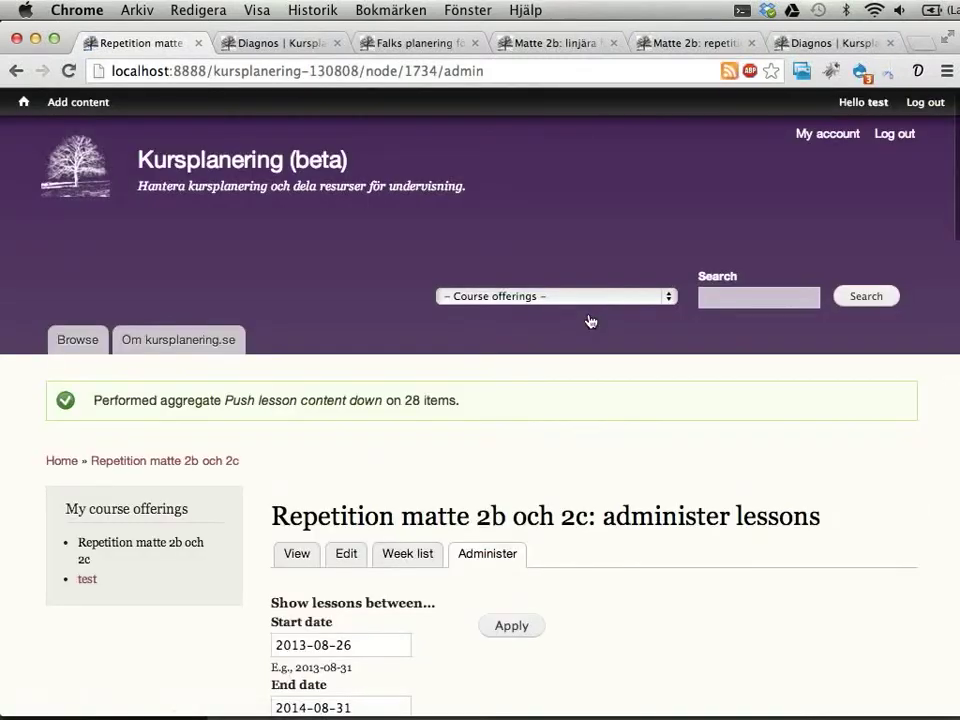
{"action": "scroll", "coordinate": [600, 350], "scroll_direction": "down", "scroll_amount": 10}
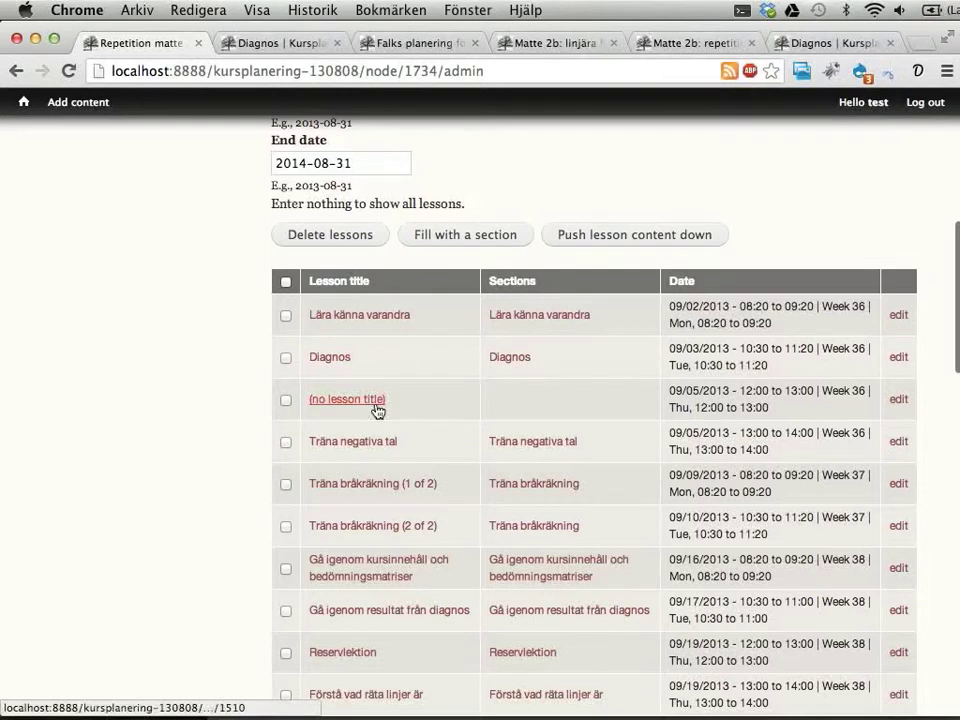
{"action": "scroll", "coordinate": [520, 420], "scroll_direction": "down", "scroll_amount": 3}
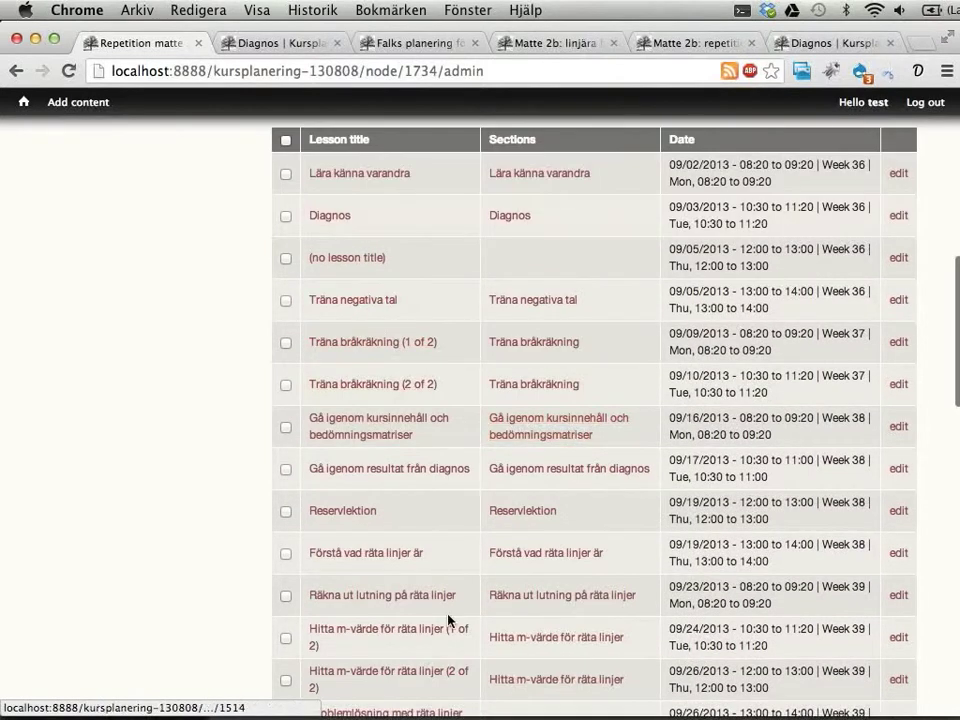
{"action": "scroll", "coordinate": [450, 621], "scroll_direction": "down", "scroll_amount": 4}
{"action": "scroll", "coordinate": [449, 622], "scroll_direction": "down", "scroll_amount": 4}
{"action": "scroll", "coordinate": [448, 621], "scroll_direction": "down", "scroll_amount": 2}
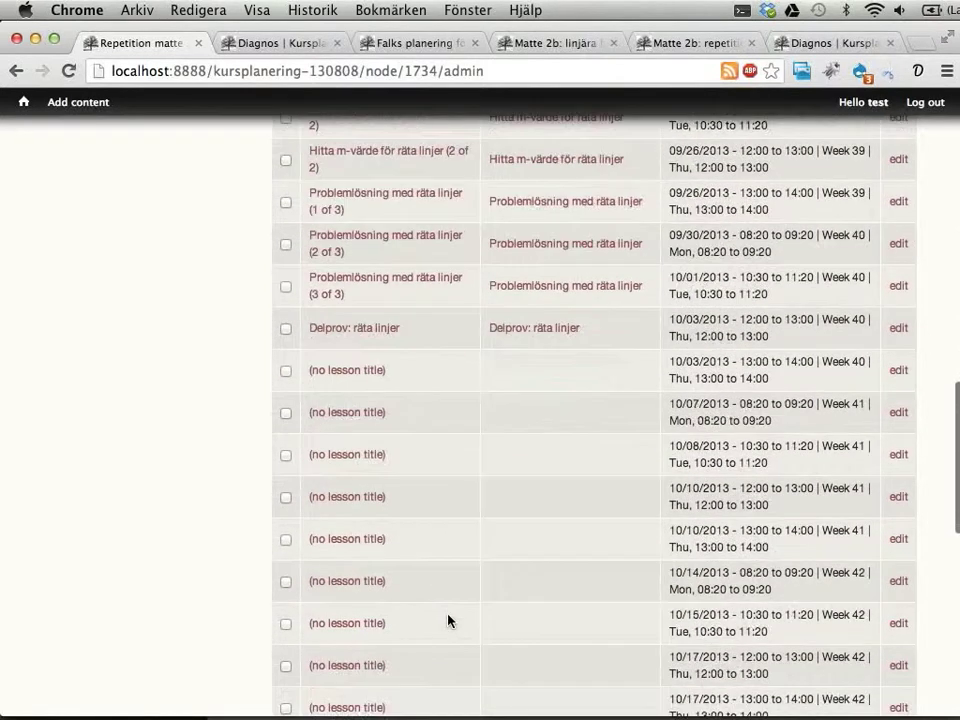
{"action": "key", "text": "Home"}
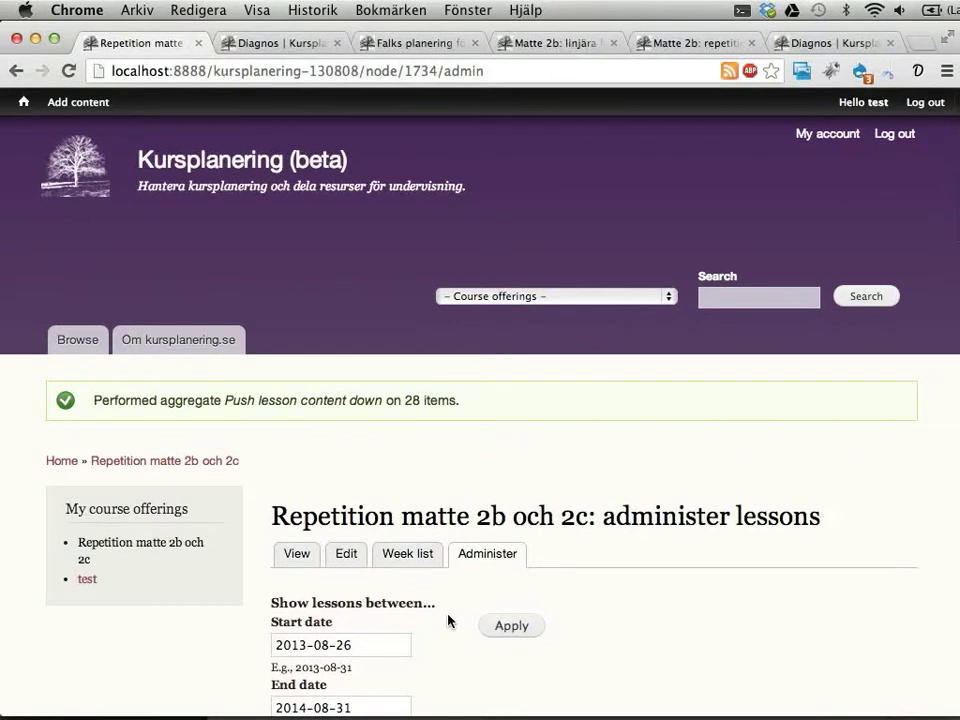
{"action": "key", "text": "End"}
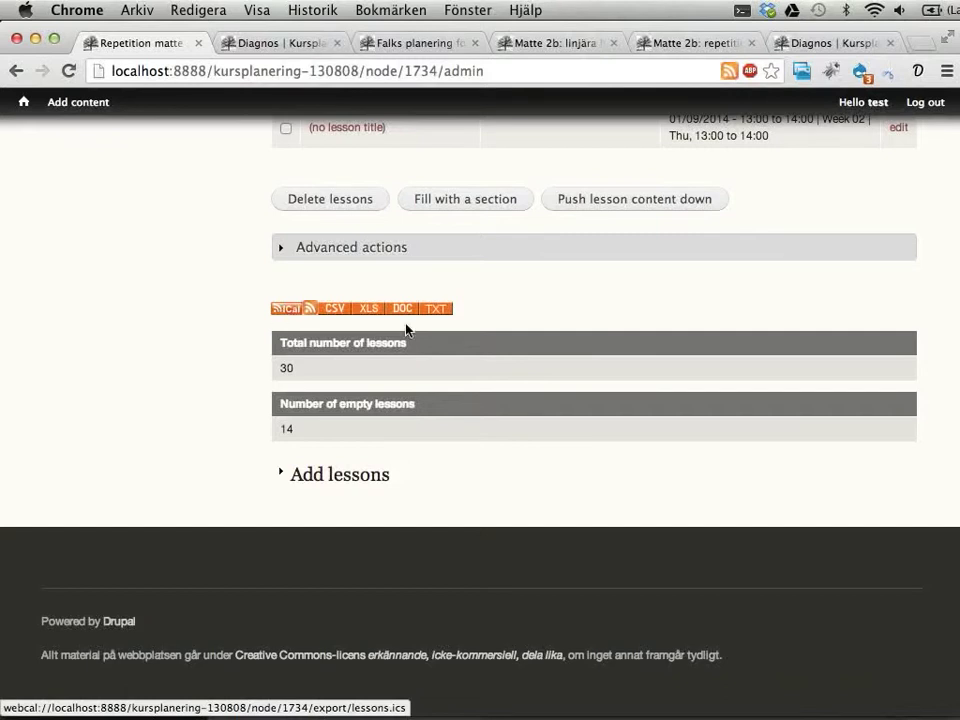
{"action": "scroll", "coordinate": [407, 327], "scroll_direction": "up", "scroll_amount": 5}
Step: Start replacing the page address with an e-mail-style address, then abandon it
{"action": "double_click", "coordinate": [486, 68]}
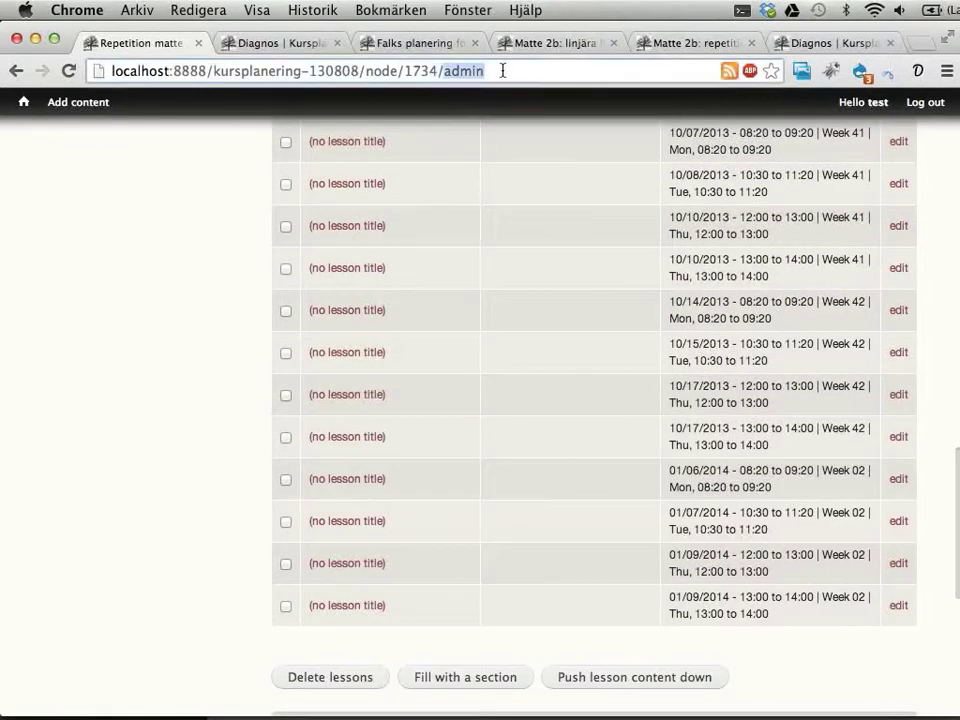
{"action": "key", "text": "super+a"}
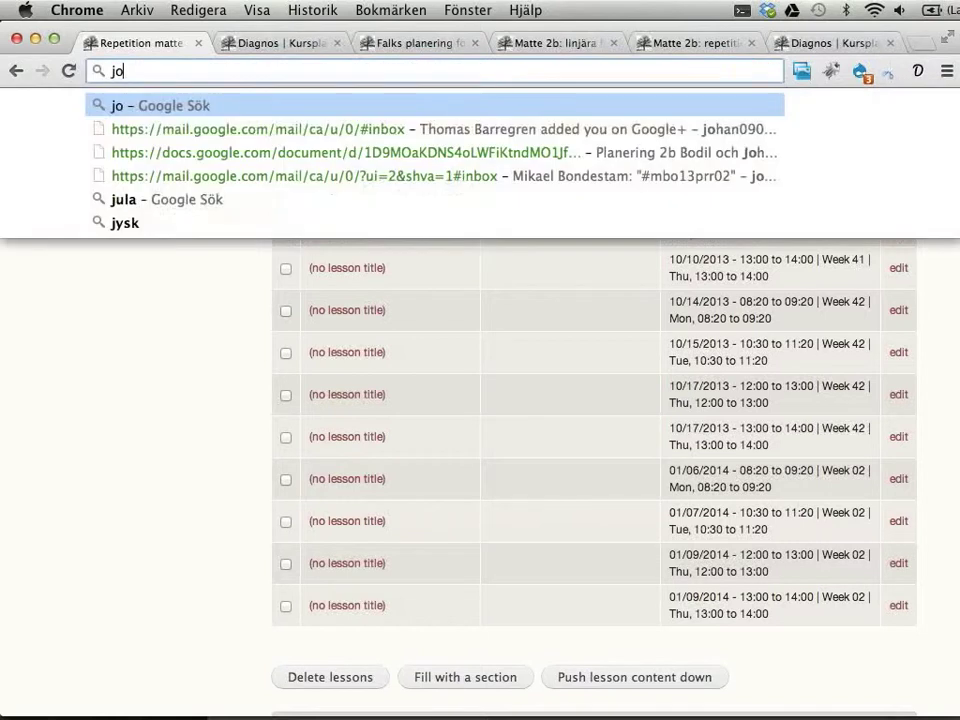
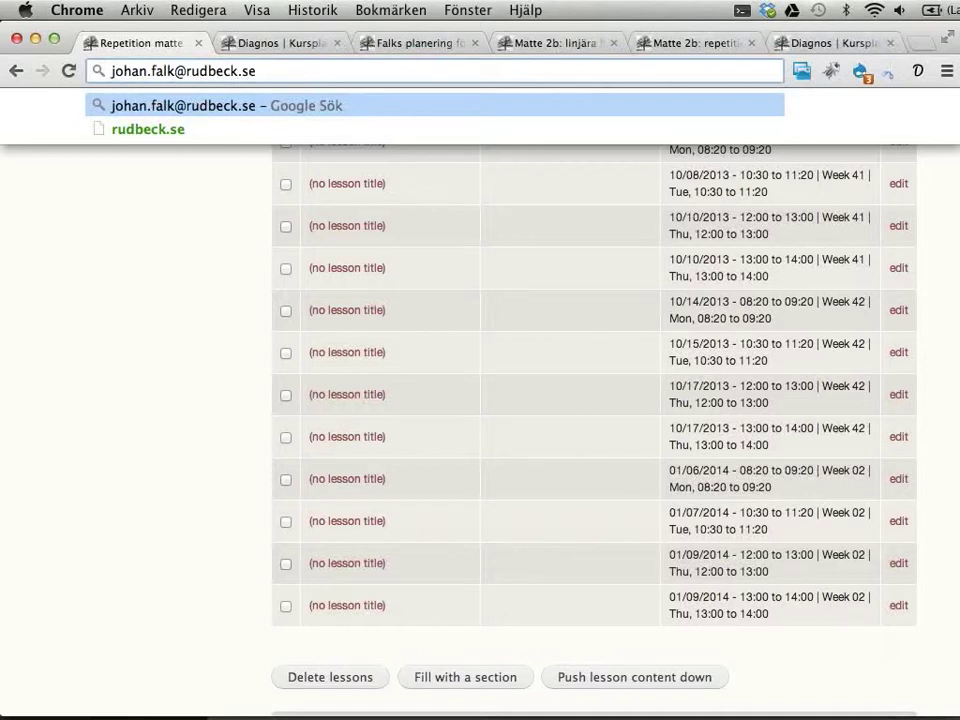
{"action": "left_click", "coordinate": [169, 343]}
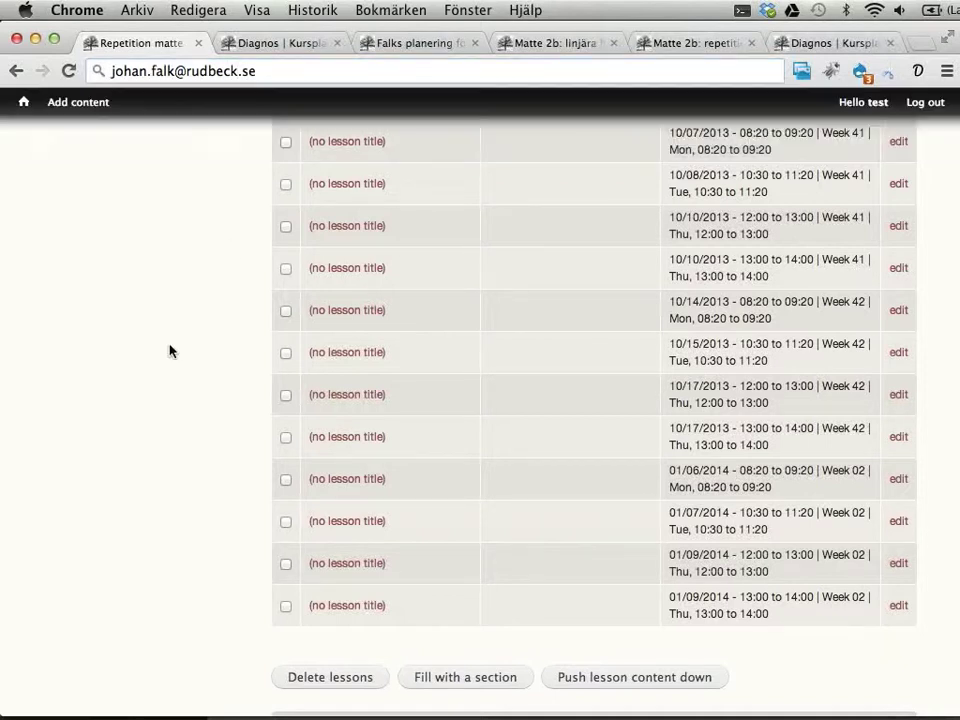
Step: Compare the other matte 2b planning outline, ending on Matte 2b: linjära funktioner
{"action": "left_click", "coordinate": [541, 43]}
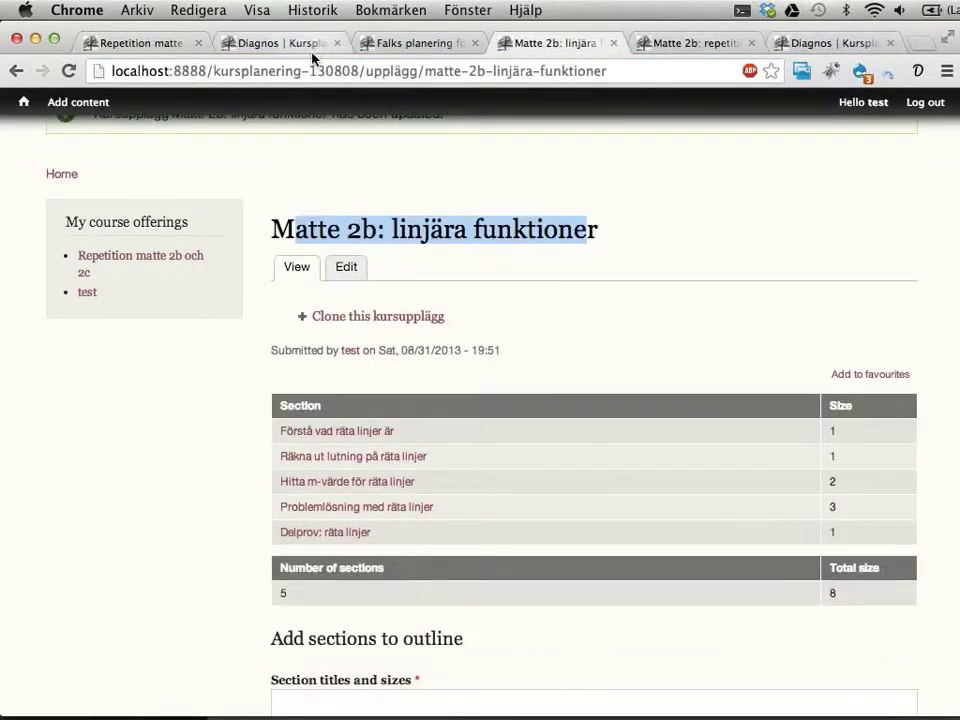
{"action": "left_click", "coordinate": [378, 44]}
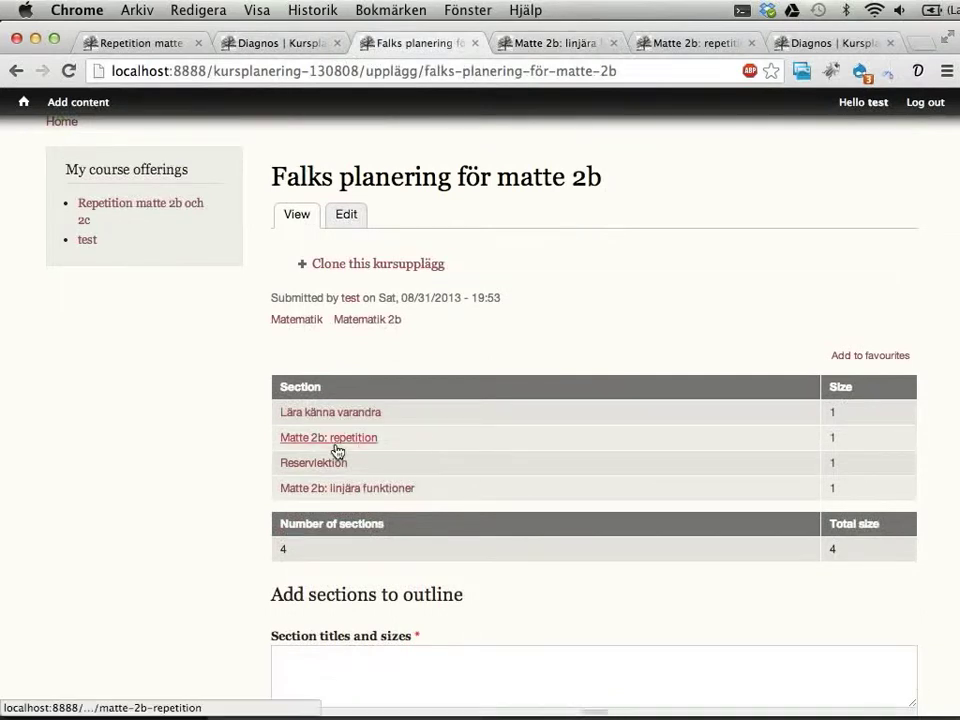
{"action": "left_click", "coordinate": [553, 43]}
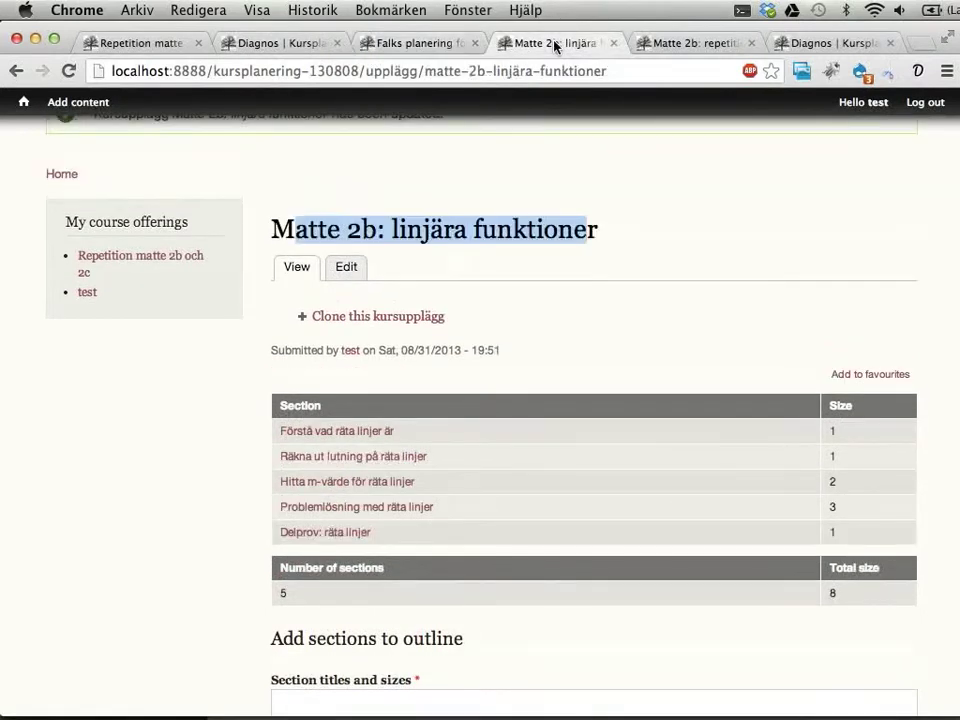